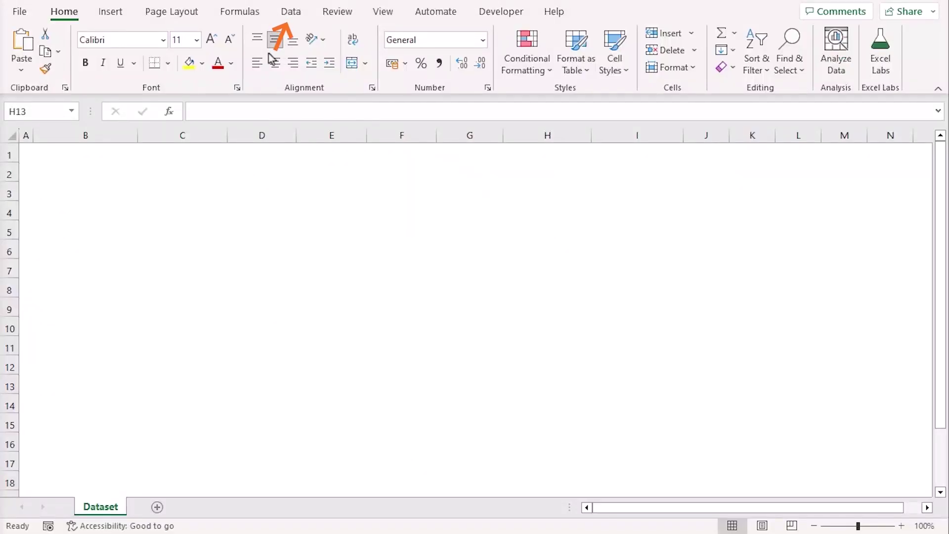
- Tick Solver Add-in in Excel Options' Excel Add-ins manager and confirm
{"action": "left_click", "coordinate": [277, 11]}
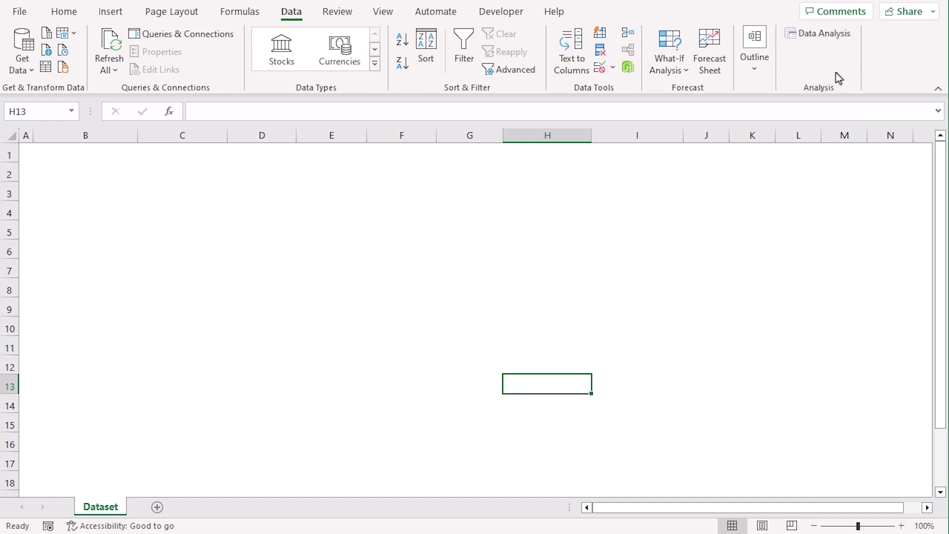
{"action": "left_click", "coordinate": [19, 11]}
{"action": "left_click", "coordinate": [65, 508]}
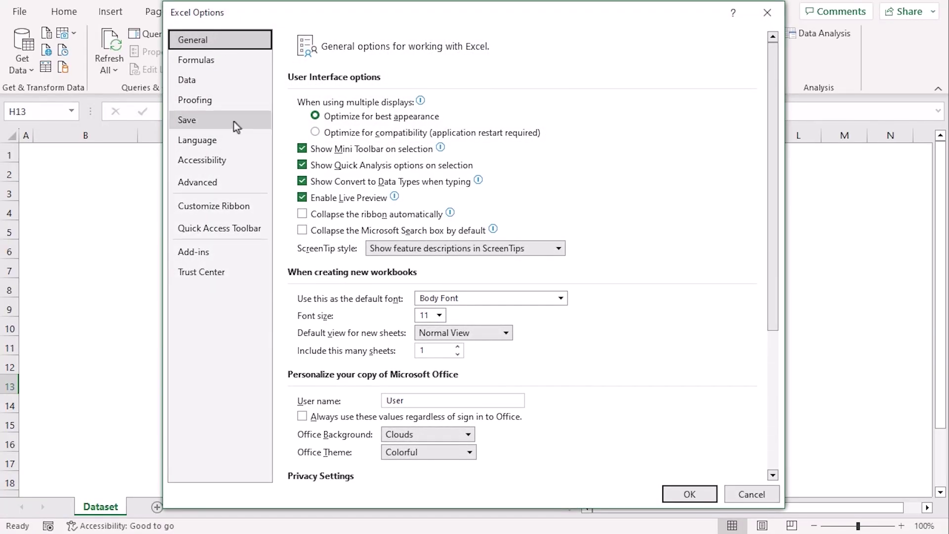
{"action": "left_click", "coordinate": [252, 259]}
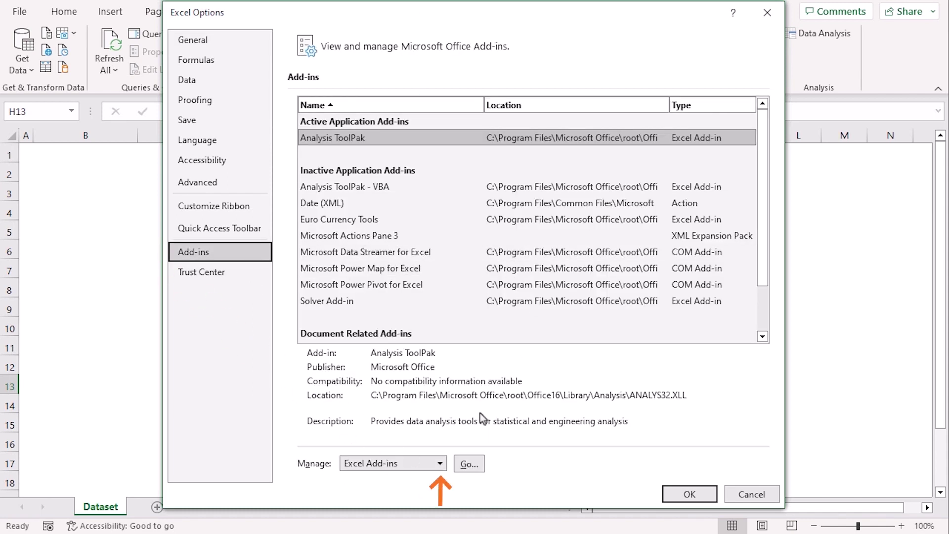
{"action": "left_click", "coordinate": [428, 467]}
{"action": "left_click", "coordinate": [428, 467]}
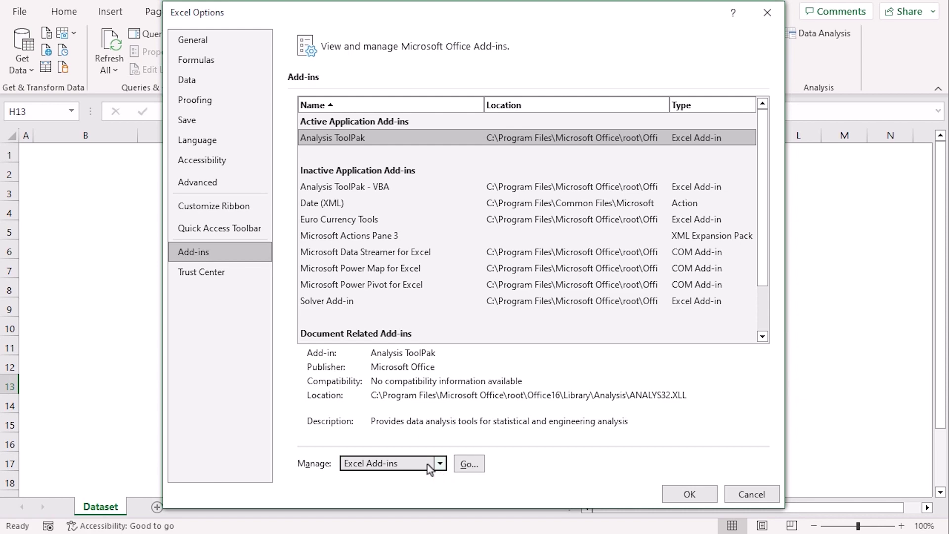
{"action": "left_click", "coordinate": [474, 464]}
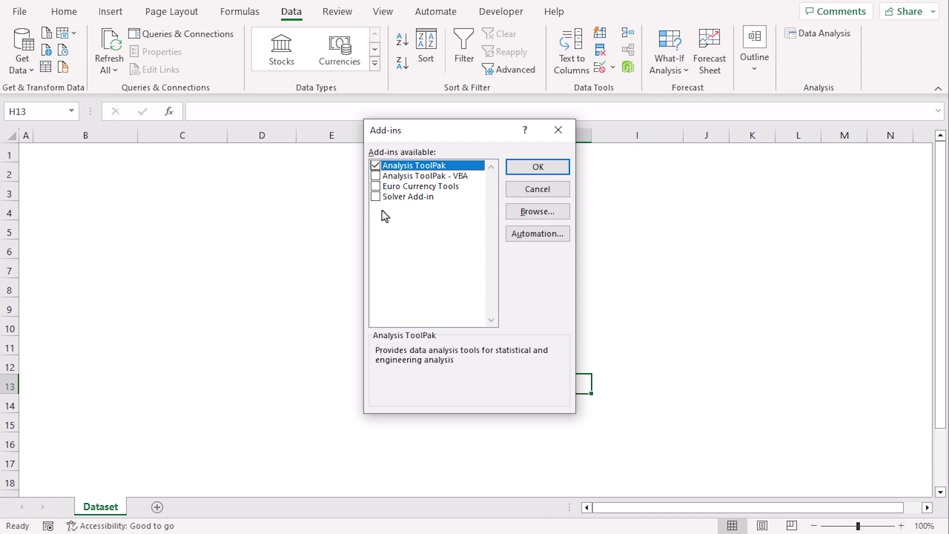
{"action": "left_click", "coordinate": [375, 197]}
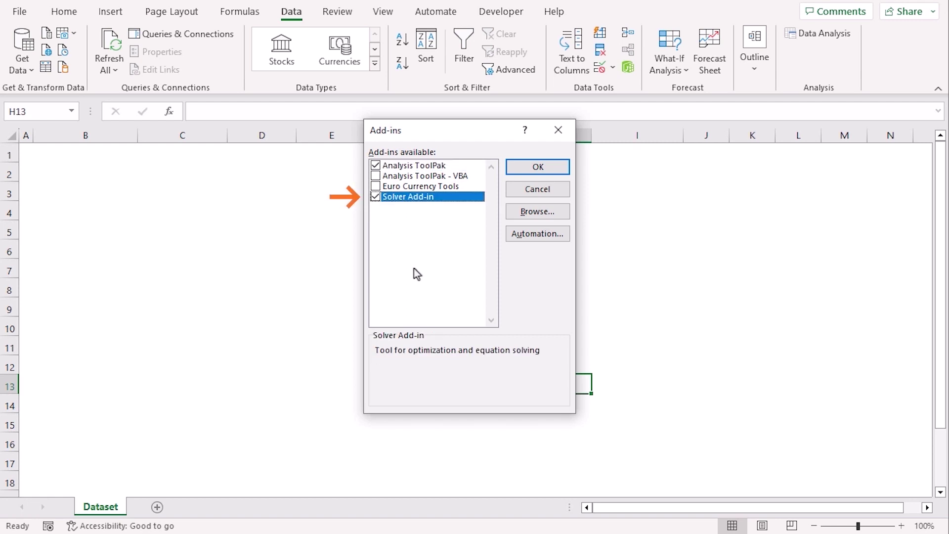
{"action": "left_click", "coordinate": [519, 167]}
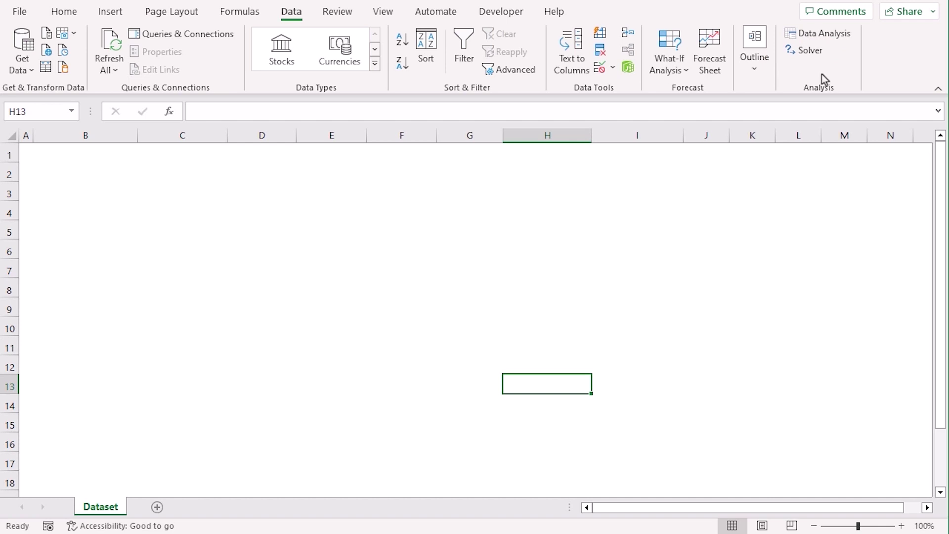
- Review Solver Parameters' changing cells, existing constraint and Simplex LP solving method
{"action": "left_click", "coordinate": [813, 51]}
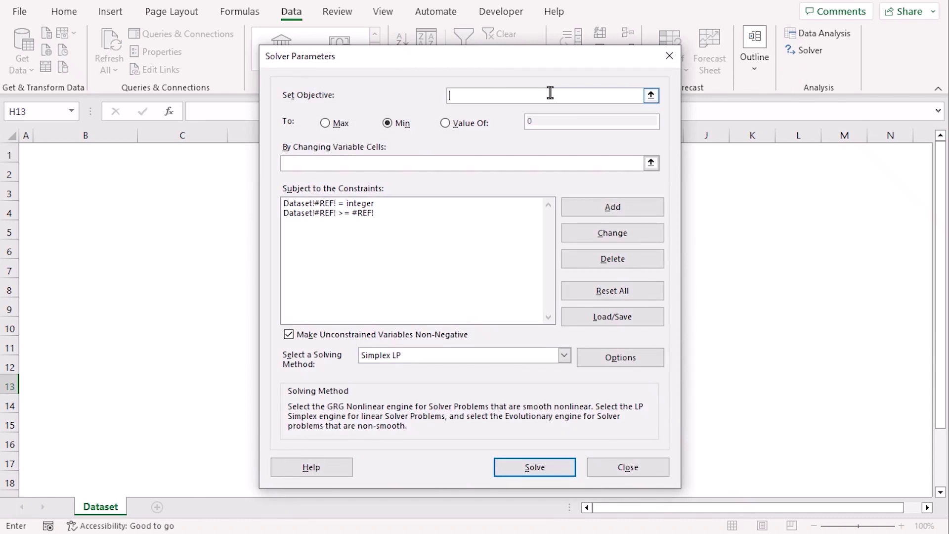
{"action": "left_click", "coordinate": [421, 162]}
{"action": "left_click", "coordinate": [387, 260]}
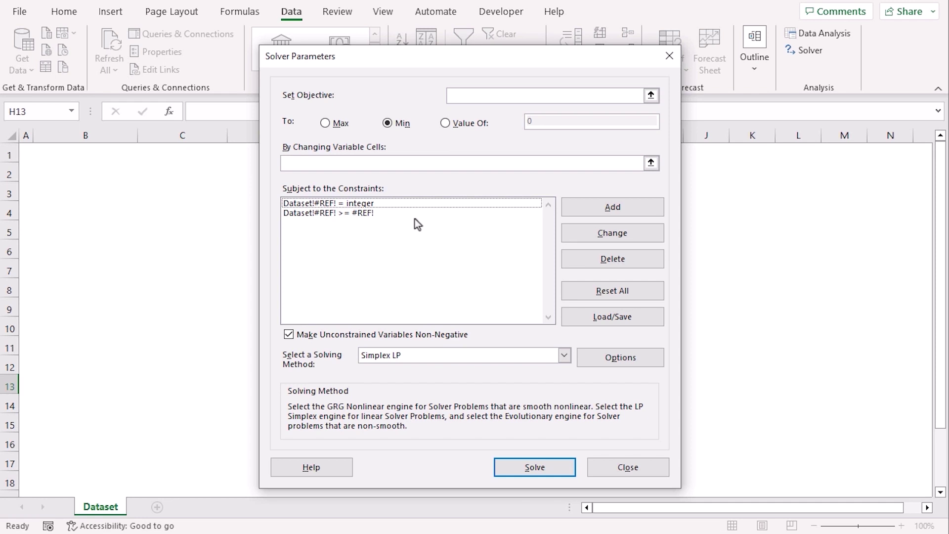
{"action": "left_click", "coordinate": [491, 360]}
{"action": "left_click", "coordinate": [491, 360]}
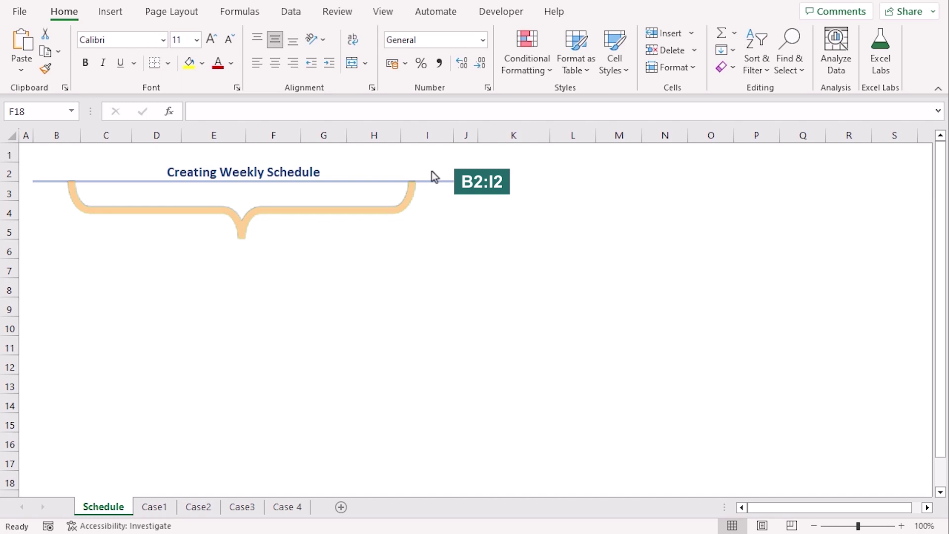
- Fill hourly times from 8:00 AM in B5 down to 5:00 PM in B14
{"action": "left_click", "coordinate": [50, 231]}
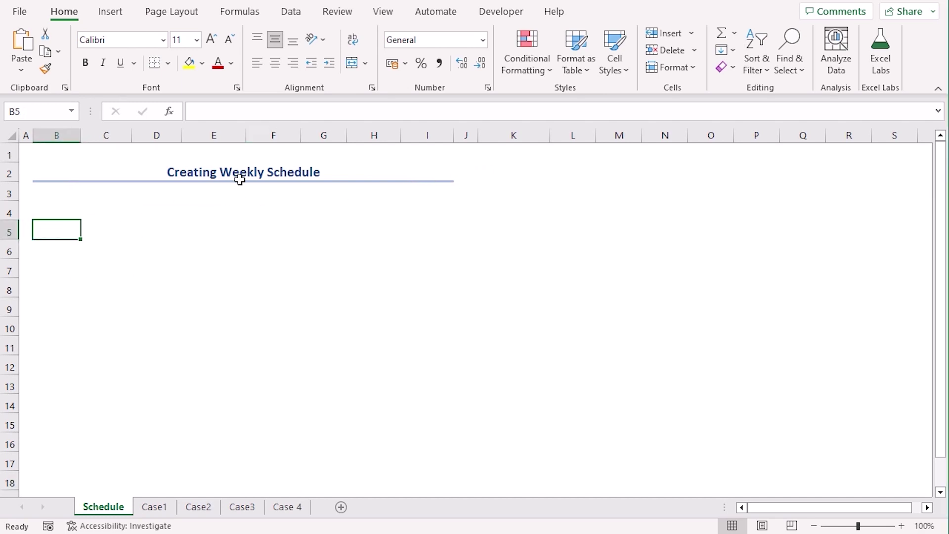
{"action": "type", "text": "8:00"}
{"action": "type", "text": " AM"}
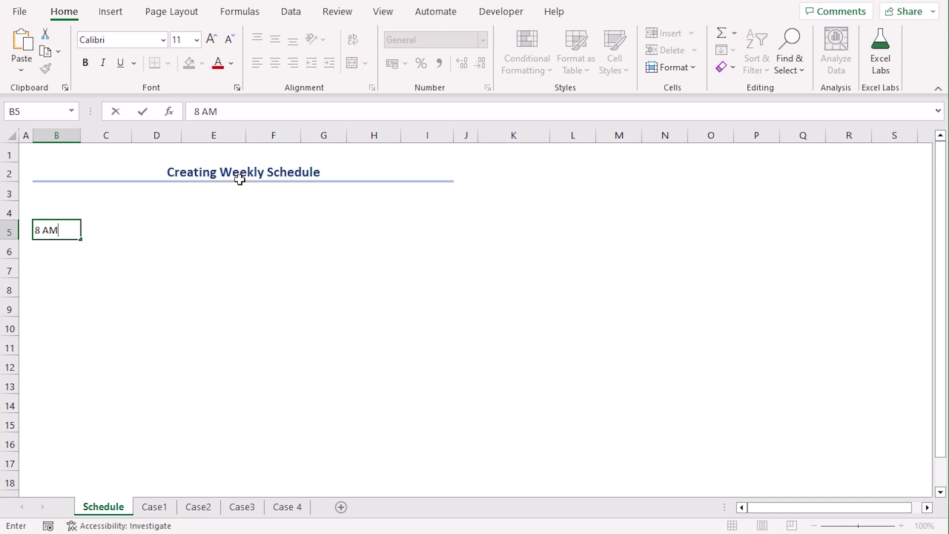
{"action": "key", "text": "Return"}
{"action": "left_click", "coordinate": [50, 227]}
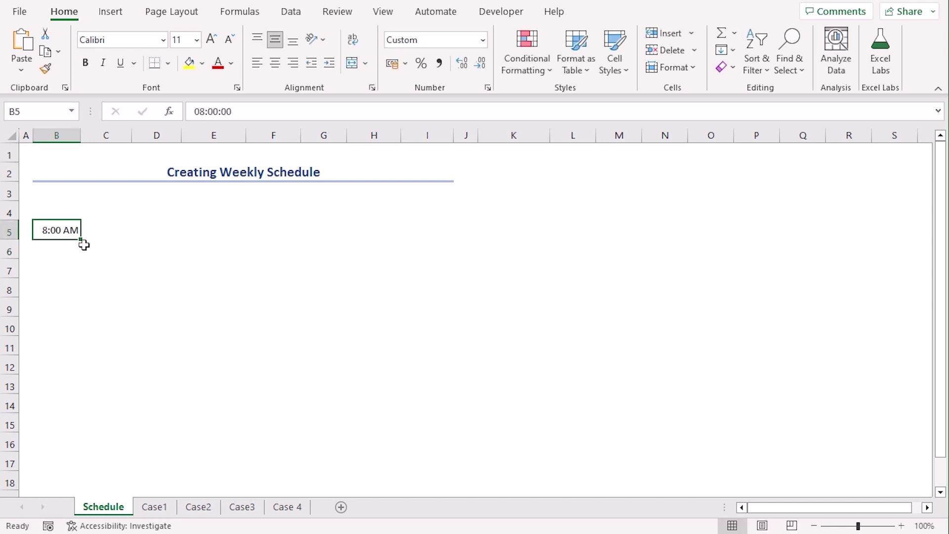
{"action": "left_click_drag", "start_coordinate": [82, 240], "coordinate": [84, 406]}
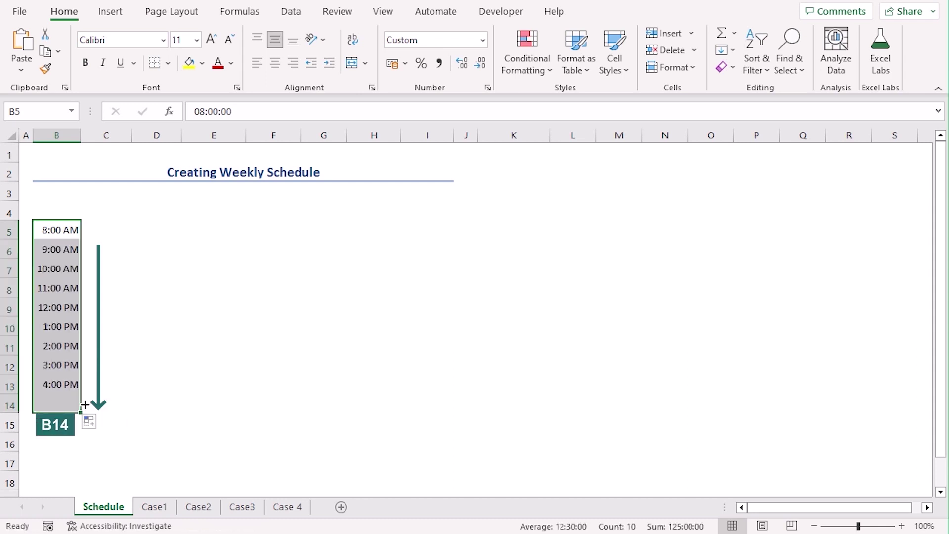
{"action": "left_click", "coordinate": [128, 422]}
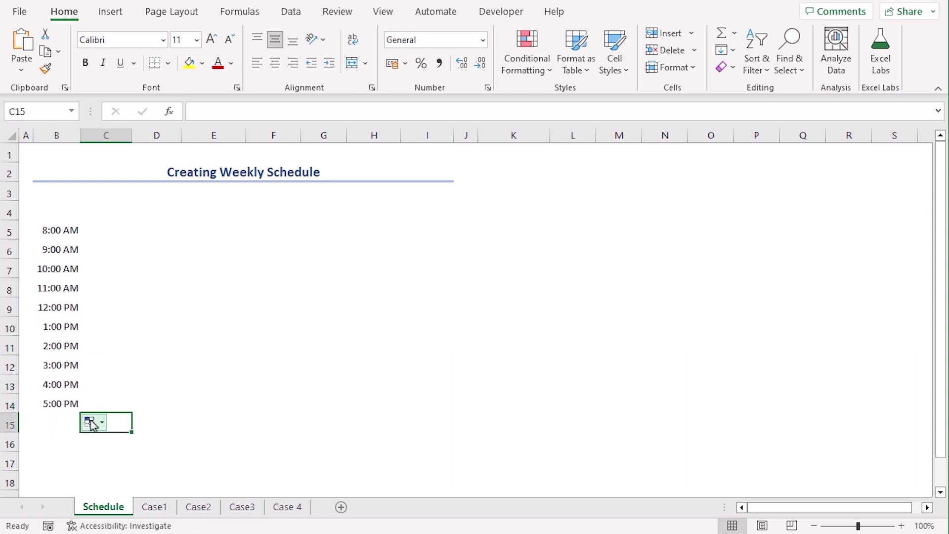
- Enter the headers Time, Monday and Tuesday in B4:D4
{"action": "left_click", "coordinate": [58, 213]}
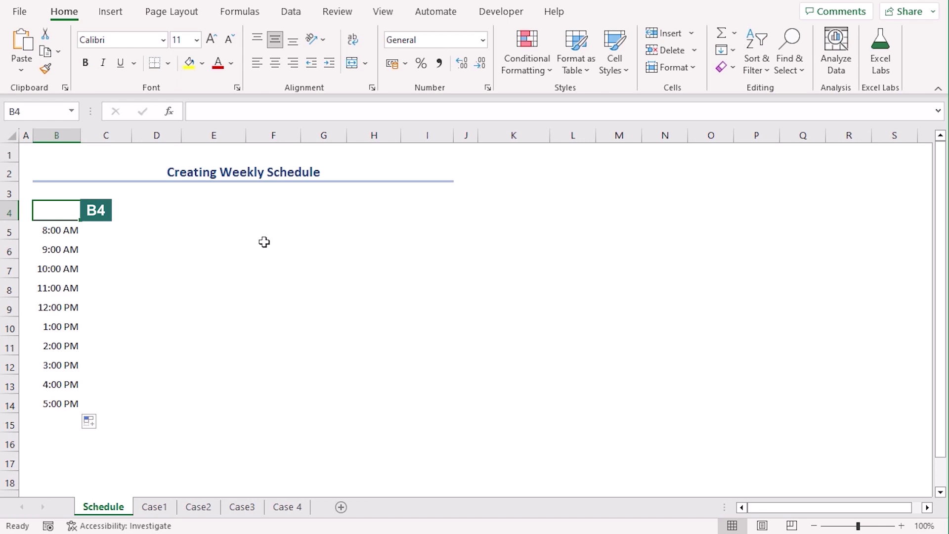
{"action": "type", "text": "Time"}
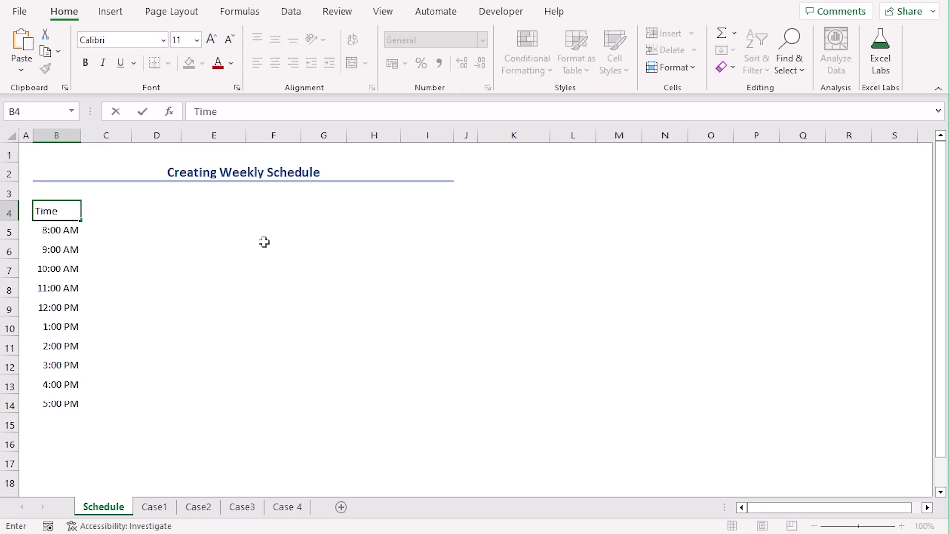
{"action": "key", "text": "Tab"}
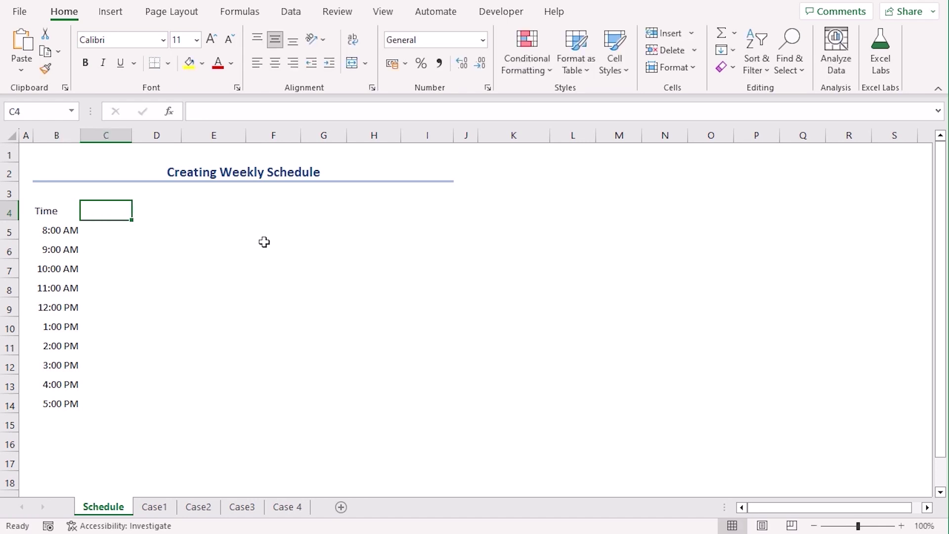
{"action": "type", "text": "Monday"}
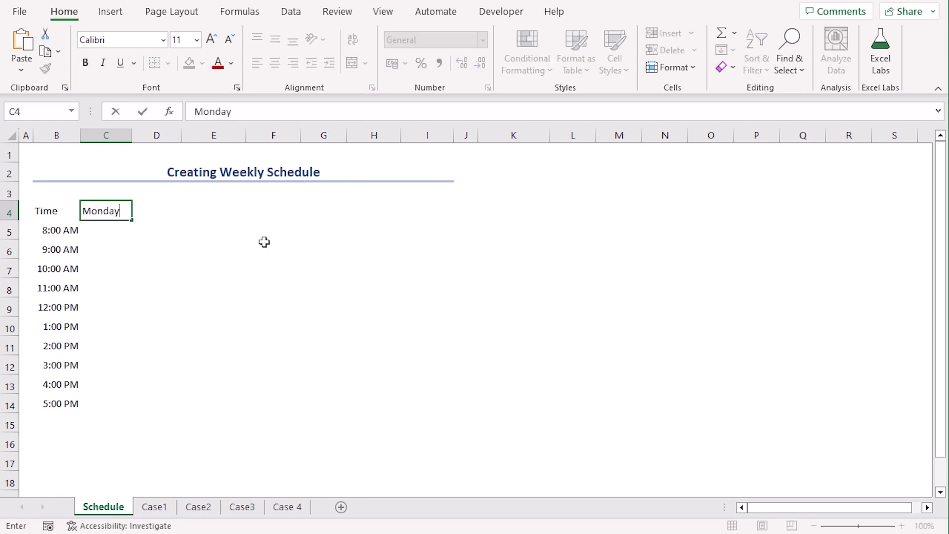
{"action": "key", "text": "Tab"}
{"action": "type", "text": "T"}
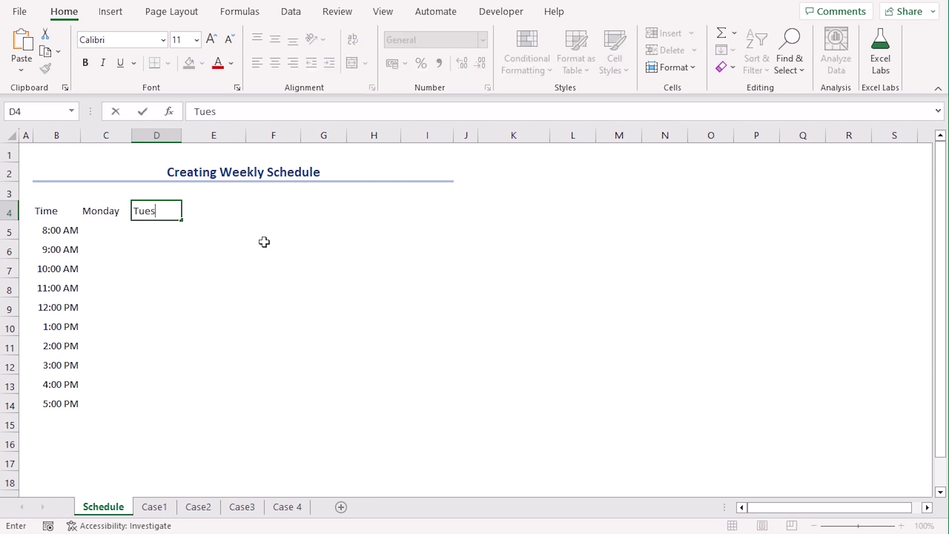
{"action": "key", "text": "Tab"}
{"action": "left_click_drag", "start_coordinate": [100, 208], "coordinate": [435, 219]}
- Fill day headers through Sunday and put all borders around the table B4:I14
{"action": "left_click", "coordinate": [489, 302]}
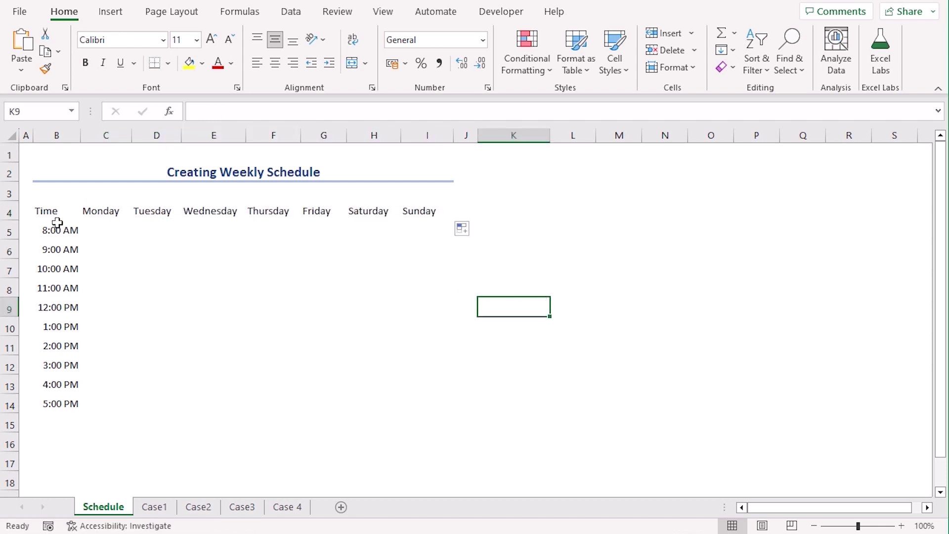
{"action": "left_click_drag", "start_coordinate": [57, 217], "coordinate": [411, 400]}
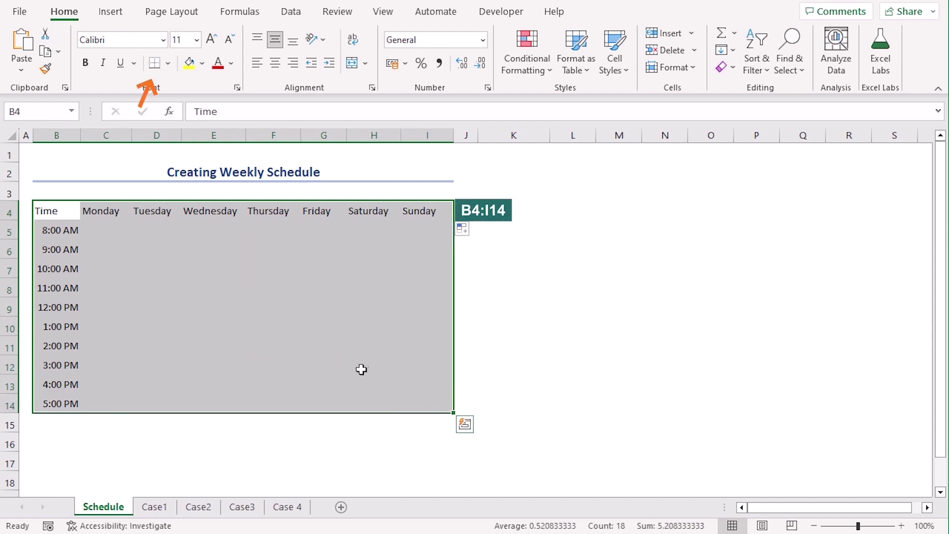
{"action": "left_click", "coordinate": [168, 64]}
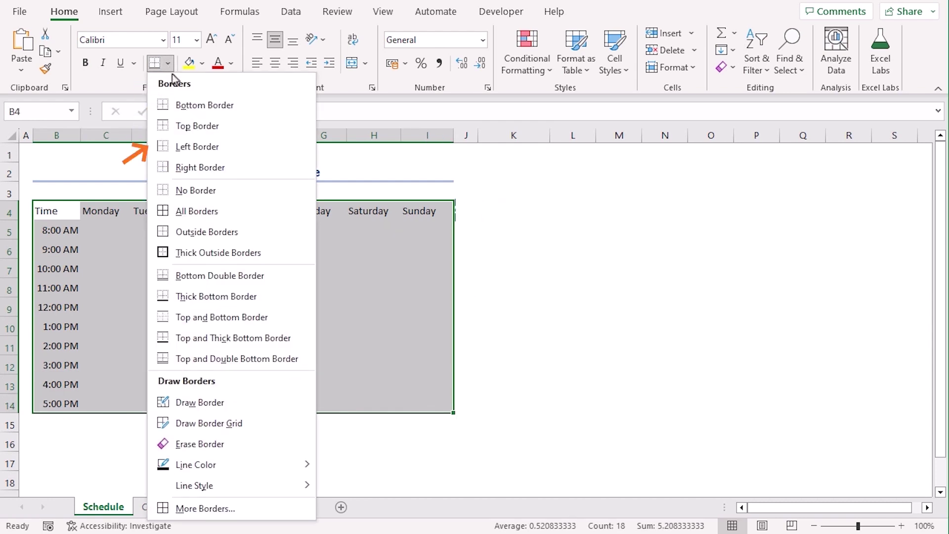
{"action": "left_click", "coordinate": [222, 210]}
{"action": "left_click", "coordinate": [606, 338]}
{"action": "key", "text": "Up"}
{"action": "key", "text": "Left"}
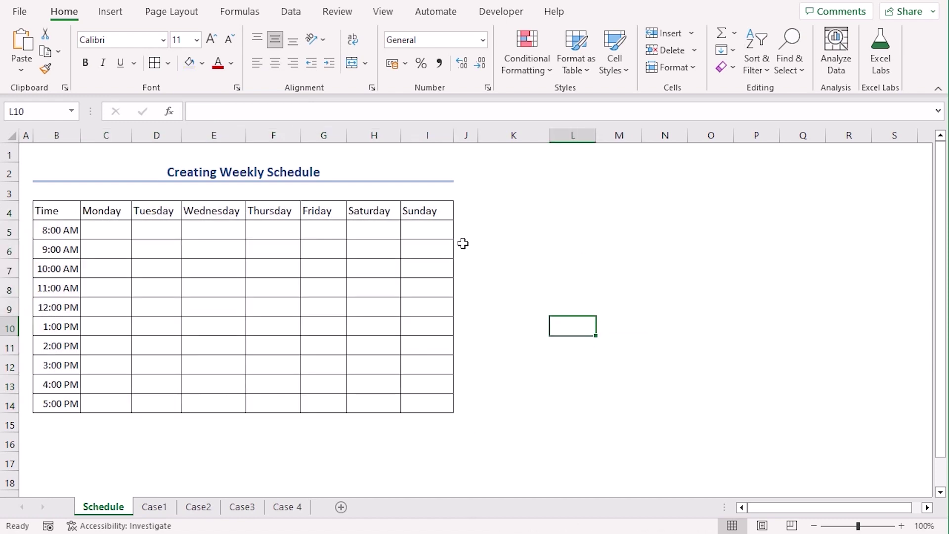
- Make the header row bold, size 12, centered, with light blue-grey fill
{"action": "left_click_drag", "start_coordinate": [70, 211], "coordinate": [405, 205]}
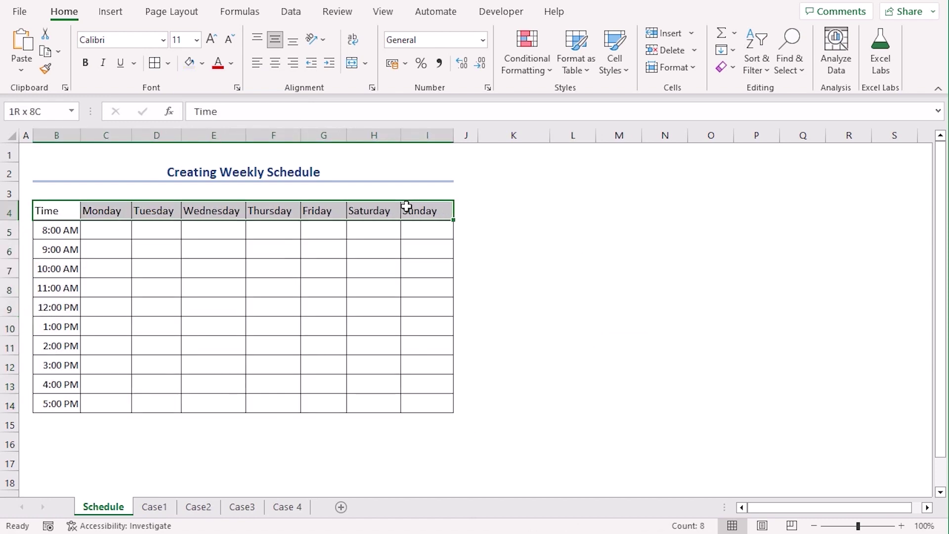
{"action": "left_click", "coordinate": [85, 63]}
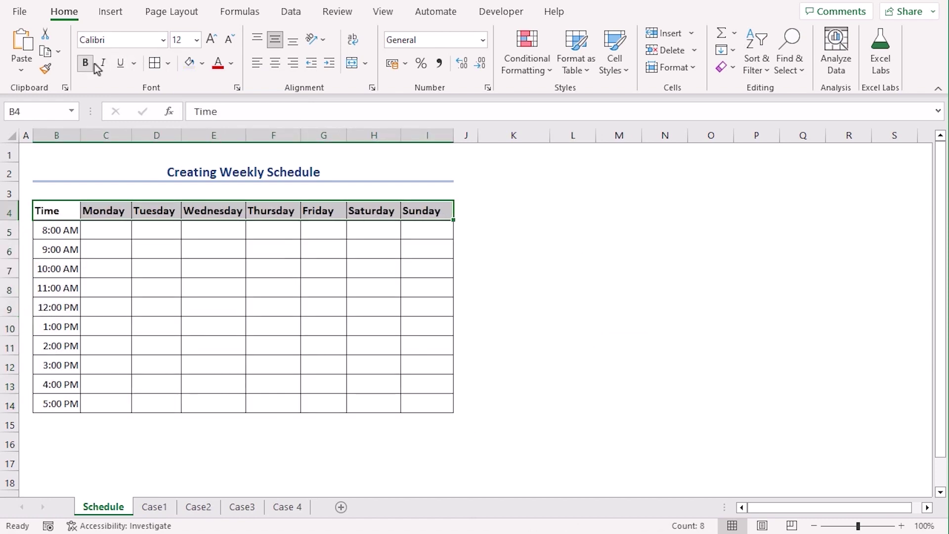
{"action": "left_click", "coordinate": [198, 47]}
{"action": "left_click", "coordinate": [190, 126]}
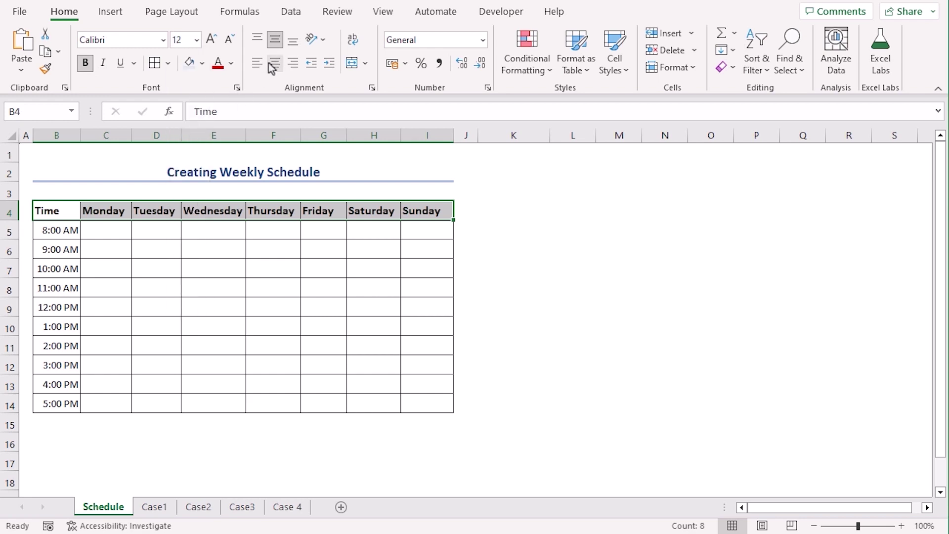
{"action": "left_click", "coordinate": [275, 39]}
{"action": "left_click", "coordinate": [275, 63]}
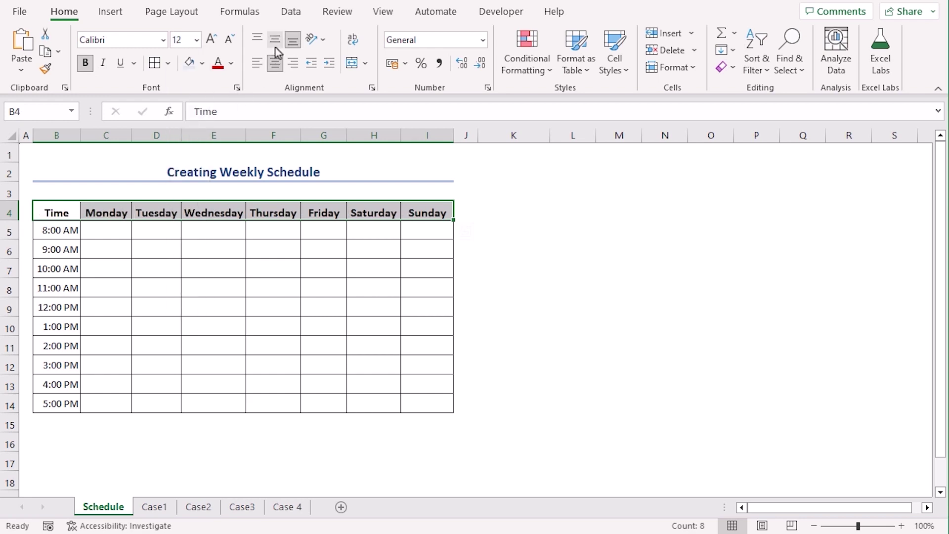
{"action": "left_click", "coordinate": [275, 44]}
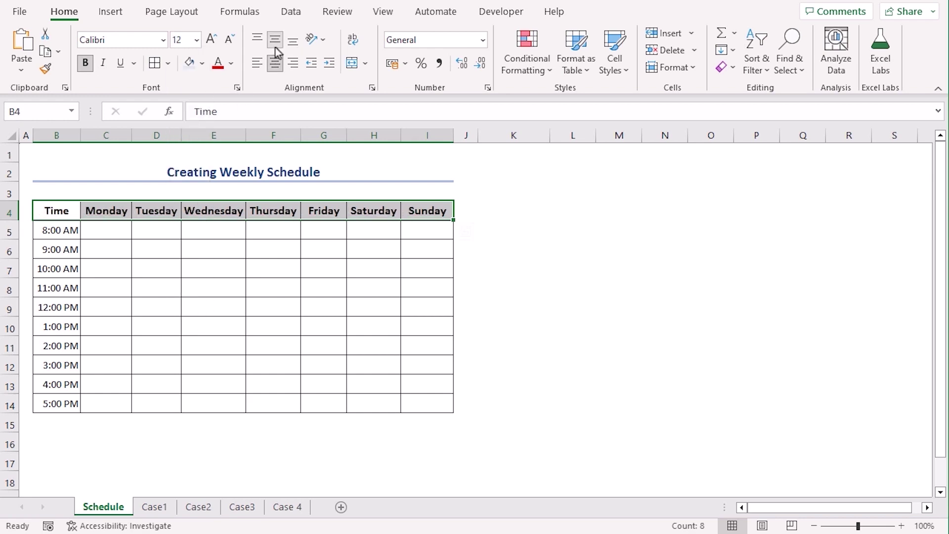
{"action": "left_click", "coordinate": [202, 63]}
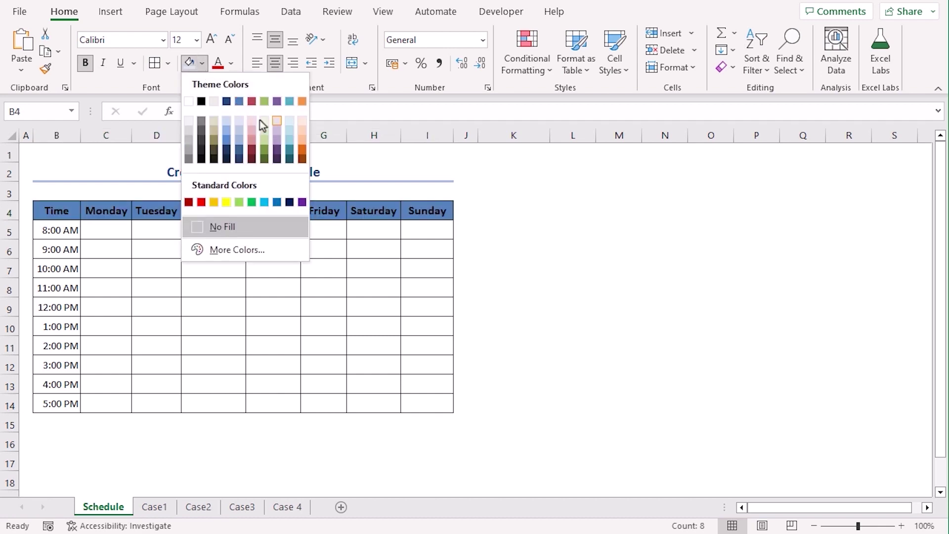
{"action": "left_click", "coordinate": [241, 121]}
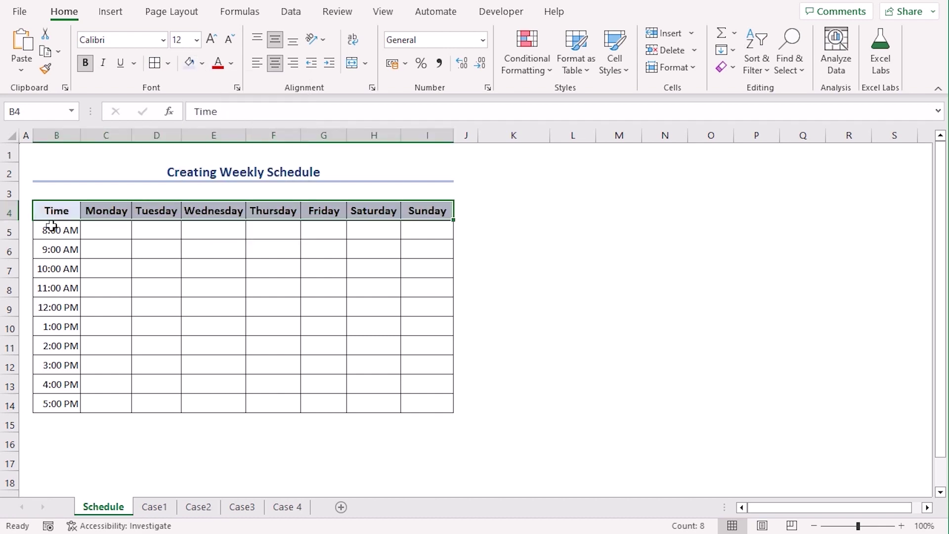
- Make the 8:00 AM–5:00 PM time cells bold with light orange fill
{"action": "left_click_drag", "start_coordinate": [51, 227], "coordinate": [70, 403]}
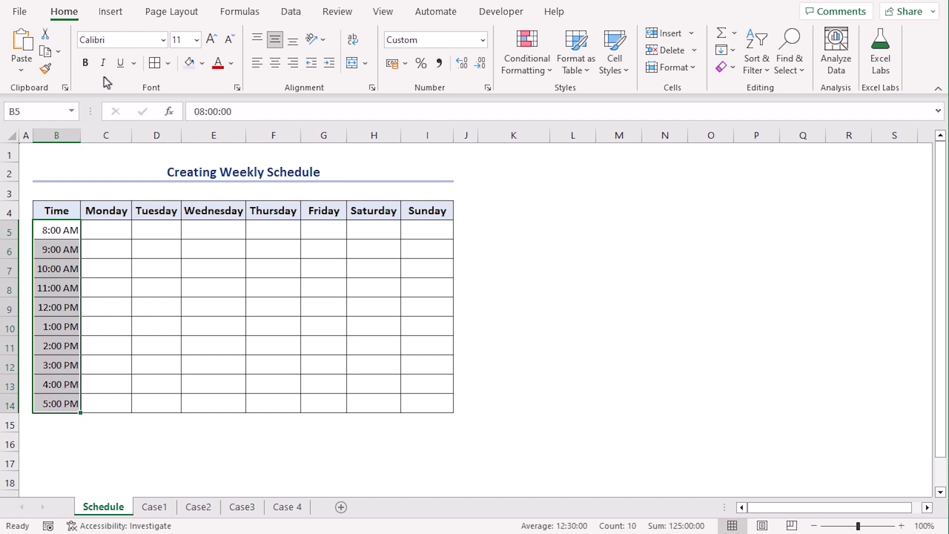
{"action": "left_click", "coordinate": [85, 63]}
{"action": "left_click", "coordinate": [202, 64]}
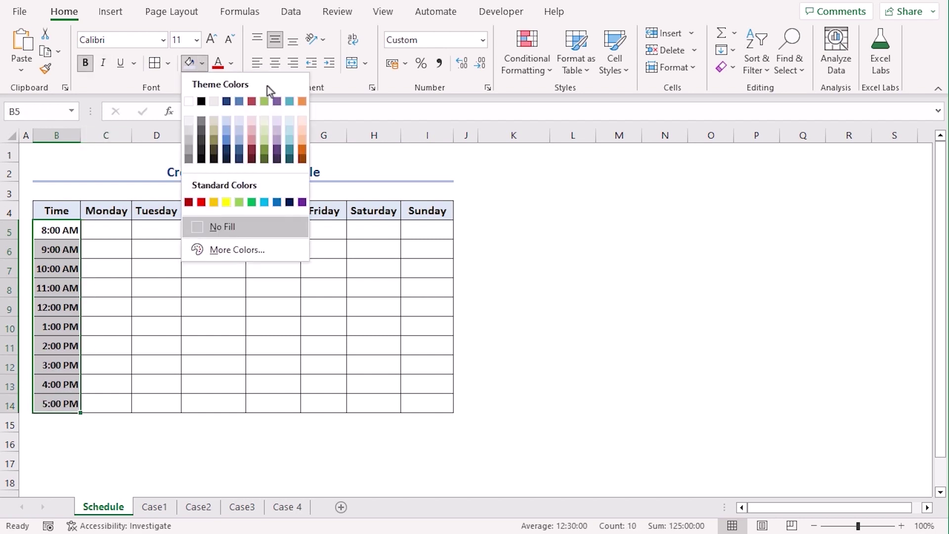
{"action": "left_click", "coordinate": [306, 120]}
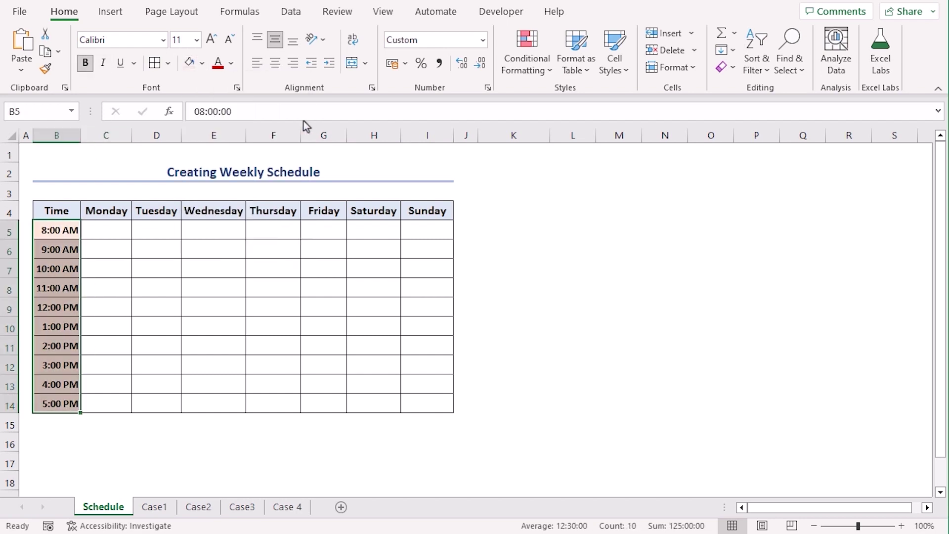
{"action": "left_click", "coordinate": [485, 275]}
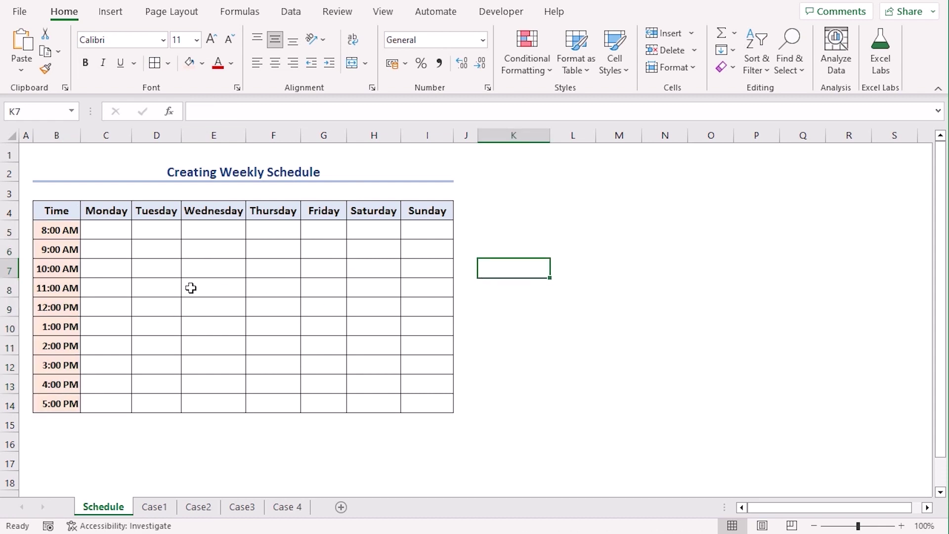
- Enter Breakfast in the Tuesday 10:00 AM cell and begin Break at Saturday 3:00 PM
{"action": "left_click", "coordinate": [156, 267]}
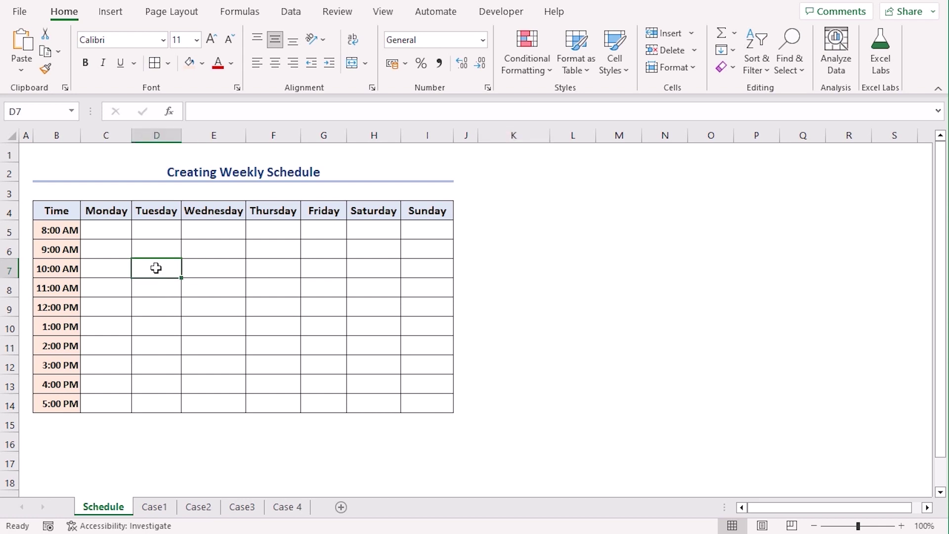
{"action": "type", "text": "Bre"}
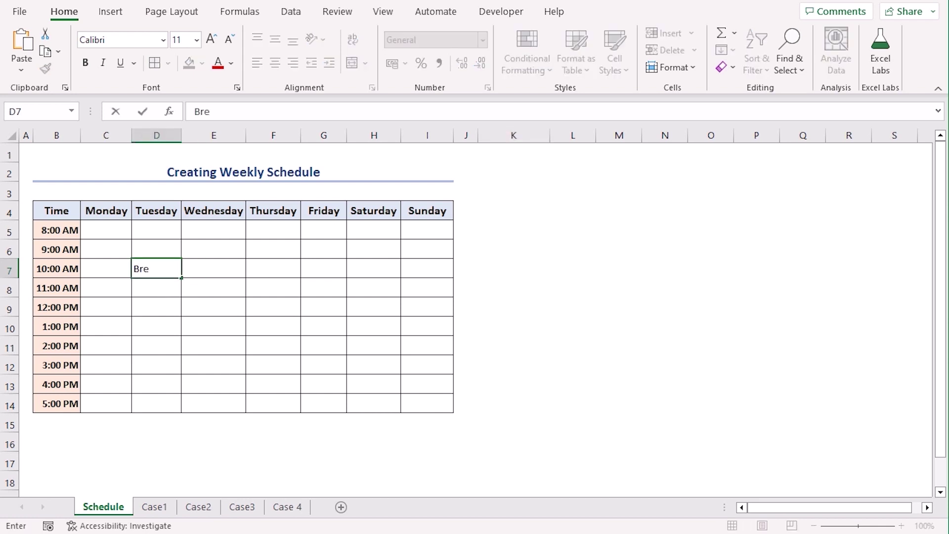
{"action": "type", "text": "akfast"}
{"action": "key", "text": "Tab"}
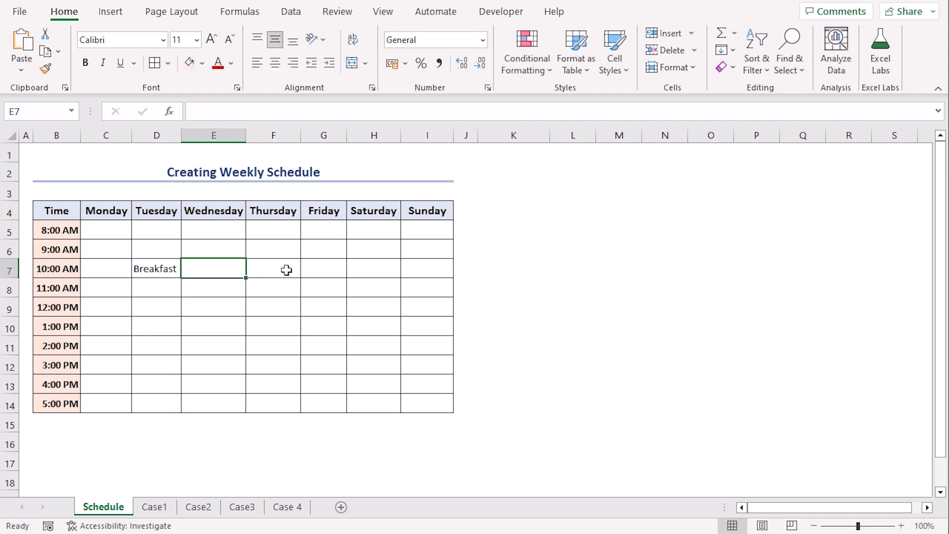
{"action": "left_click", "coordinate": [365, 363]}
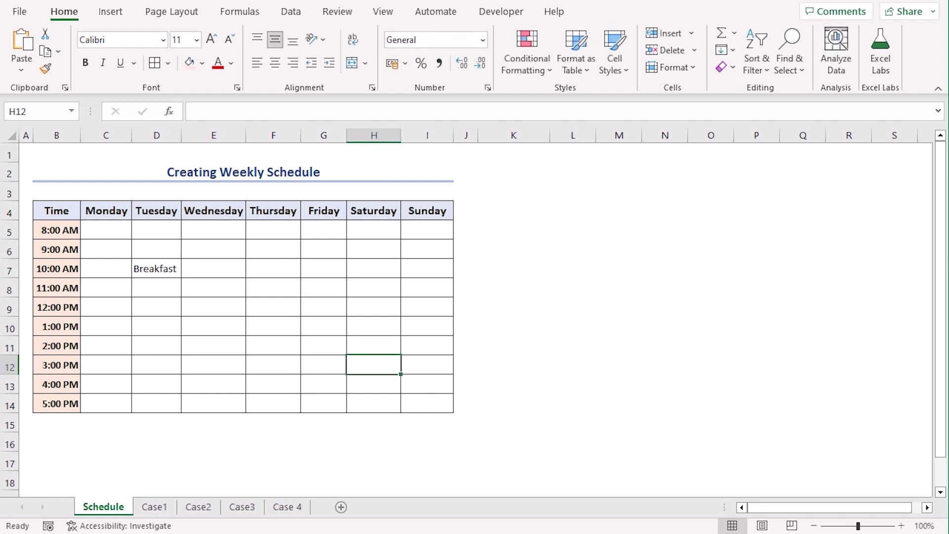
{"action": "type", "text": "Br"}
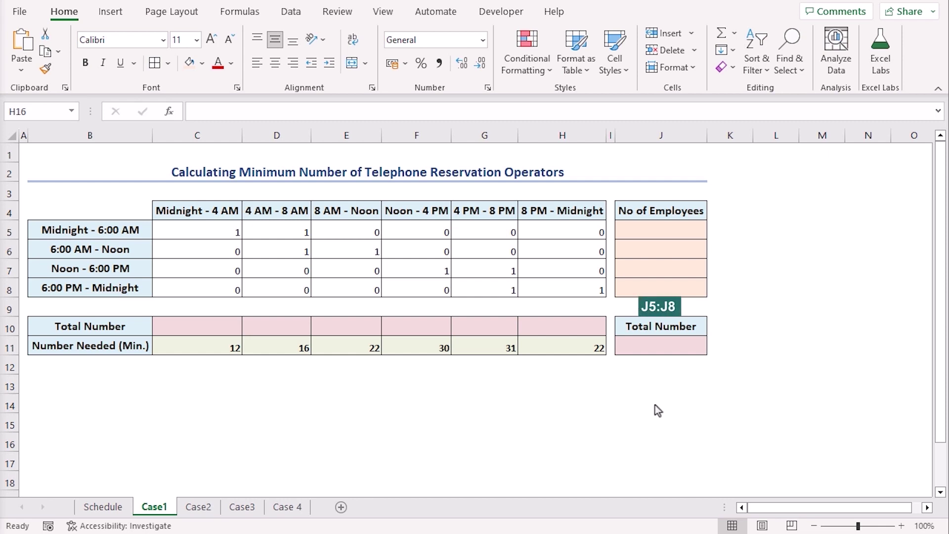
- Review the Case1 employee count cells J5:J8 and Number Needed values C11:H11
{"action": "left_click_drag", "start_coordinate": [663, 232], "coordinate": [677, 282]}
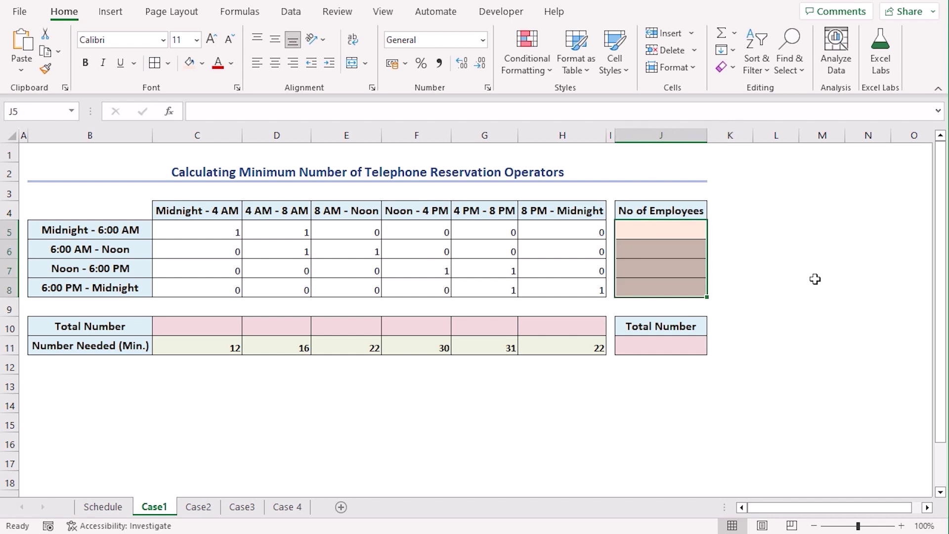
{"action": "left_click", "coordinate": [749, 269]}
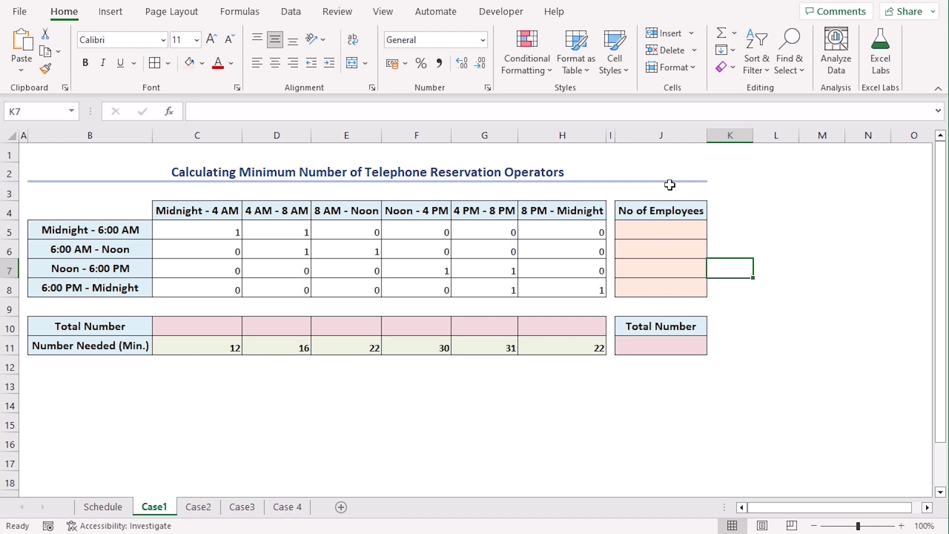
{"action": "left_click", "coordinate": [276, 406]}
{"action": "left_click_drag", "start_coordinate": [202, 347], "coordinate": [564, 346]}
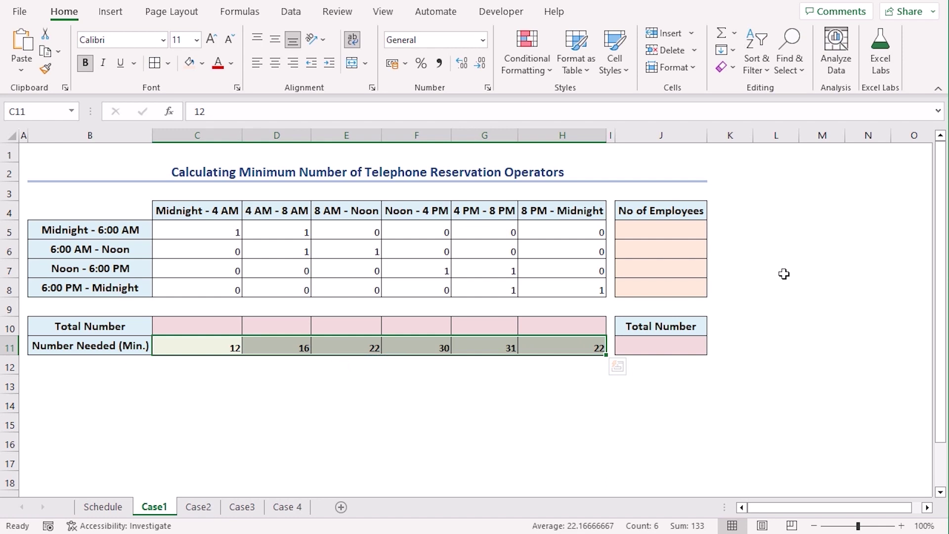
{"action": "left_click", "coordinate": [784, 273]}
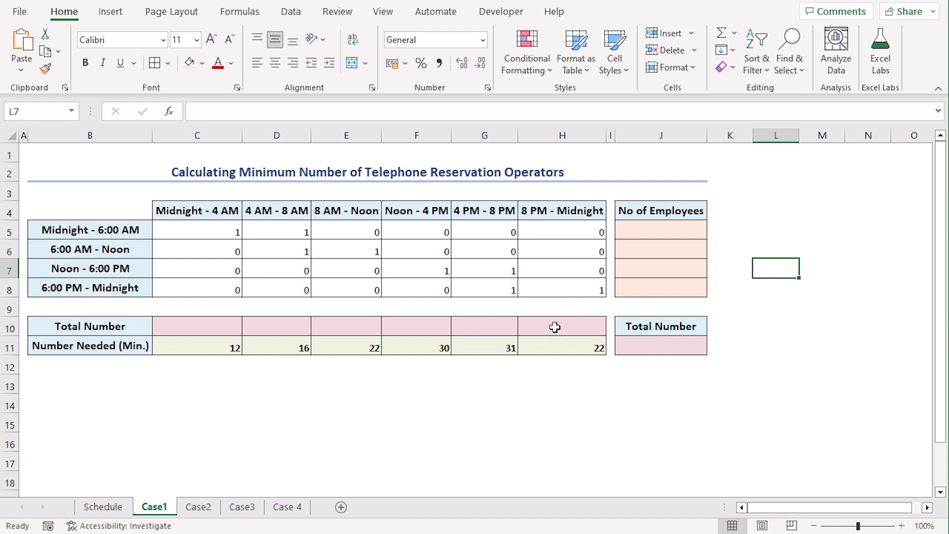
- Enter =SUM(J5:J8) in J11 for the total employees
{"action": "left_click", "coordinate": [635, 347]}
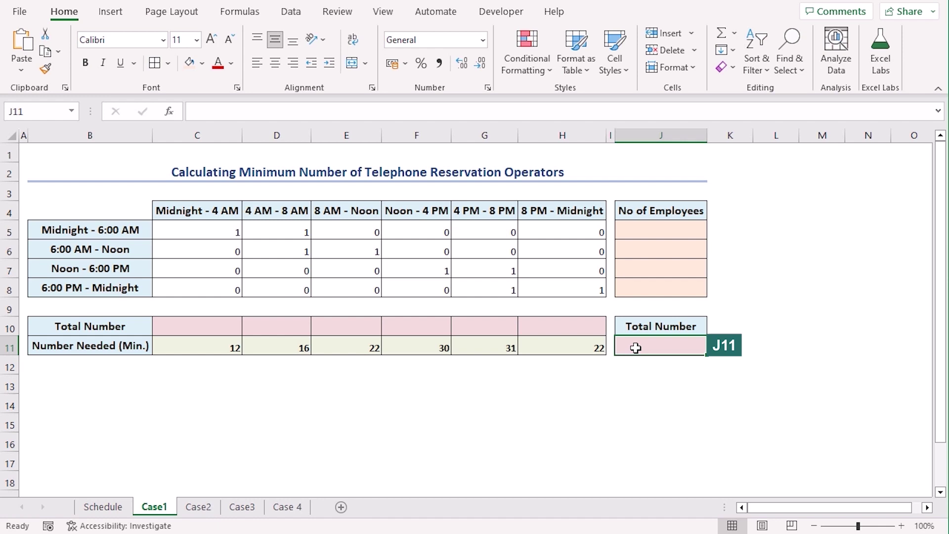
{"action": "type", "text": "=sum"}
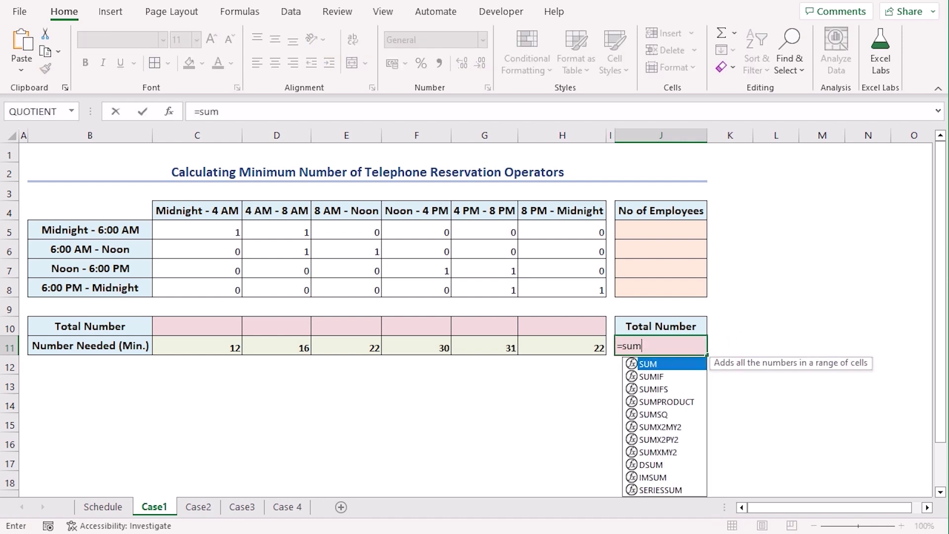
{"action": "key", "text": "Tab"}
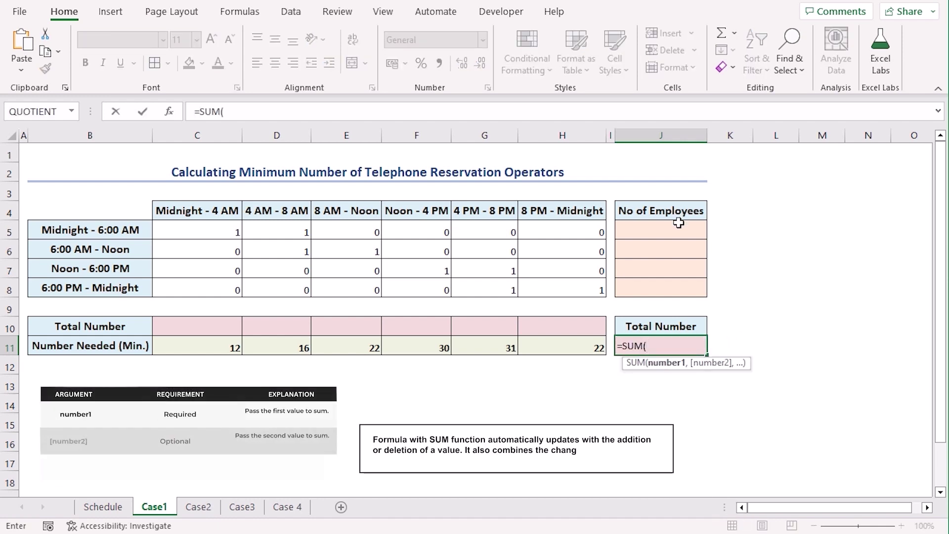
{"action": "left_click_drag", "start_coordinate": [673, 226], "coordinate": [687, 286]}
{"action": "key", "text": "Return"}
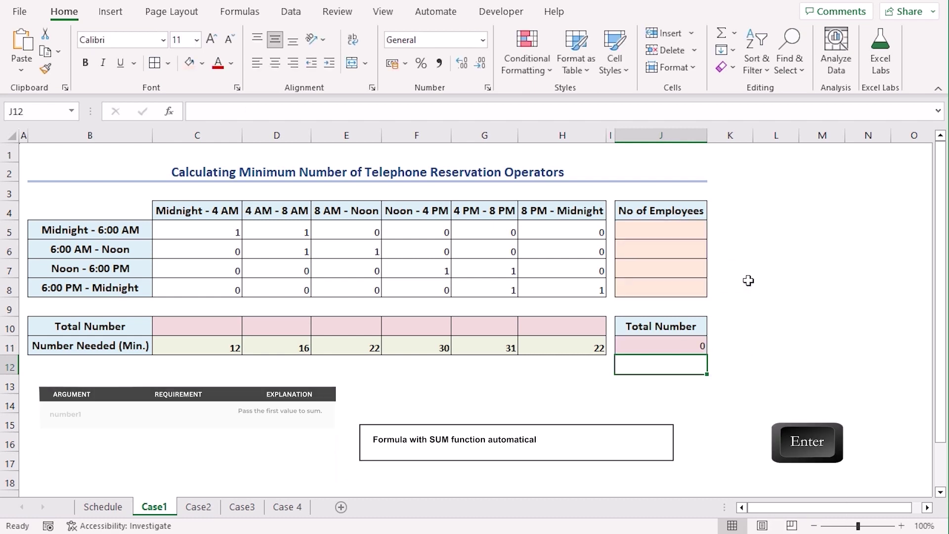
- Enter =SUMPRODUCT($J$5:$J$8,C5:C8) in C10
{"action": "key", "text": "Up"}
{"action": "key", "text": "Up"}
{"action": "key", "text": "Left"}
{"action": "key", "text": "Left"}
{"action": "key", "text": "Left"}
{"action": "key", "text": "Left"}
{"action": "key", "text": "Left"}
{"action": "key", "text": "Left"}
{"action": "key", "text": "Left"}
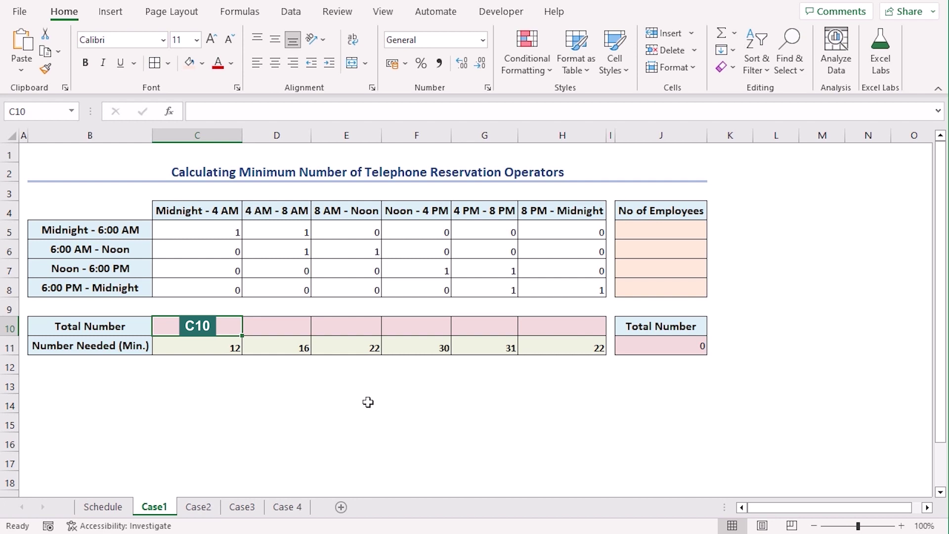
{"action": "type", "text": "="}
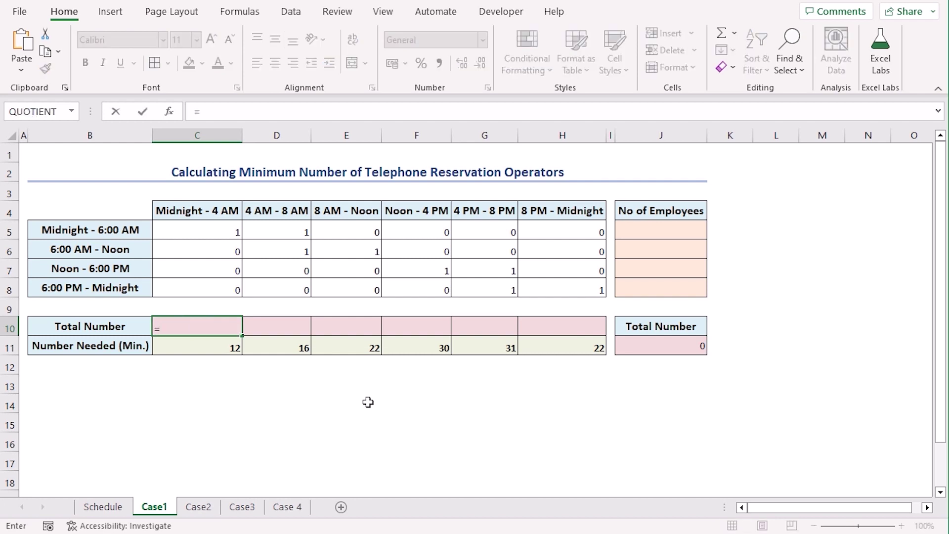
{"action": "type", "text": "sump"}
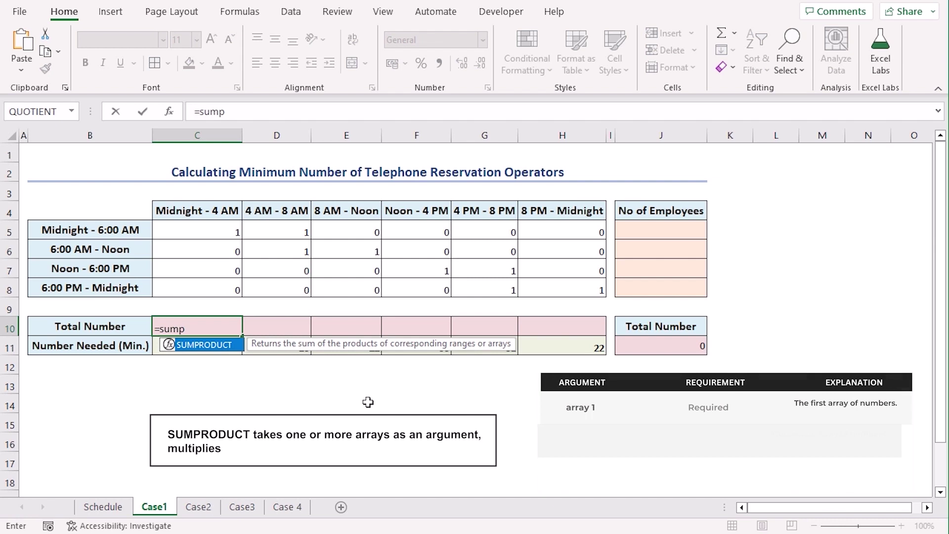
{"action": "key", "text": "Tab"}
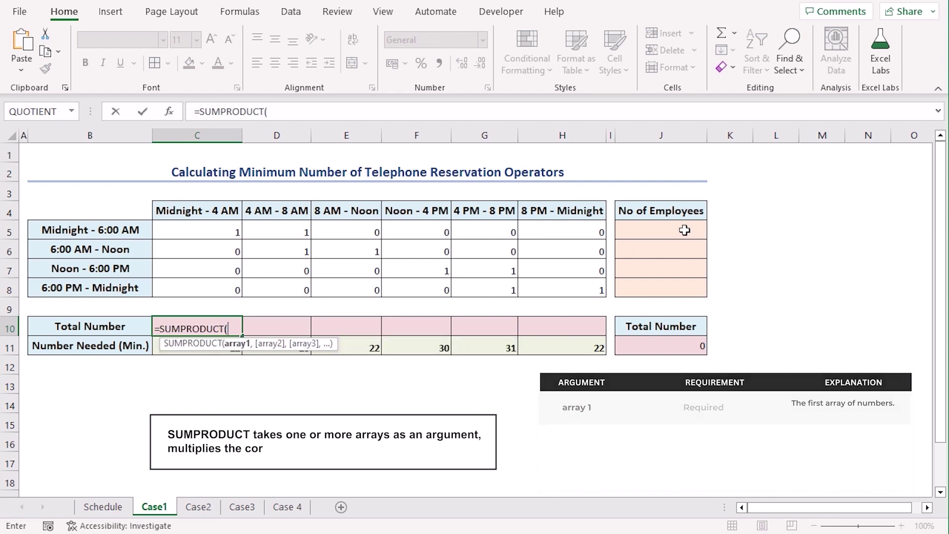
{"action": "left_click_drag", "start_coordinate": [684, 230], "coordinate": [685, 283]}
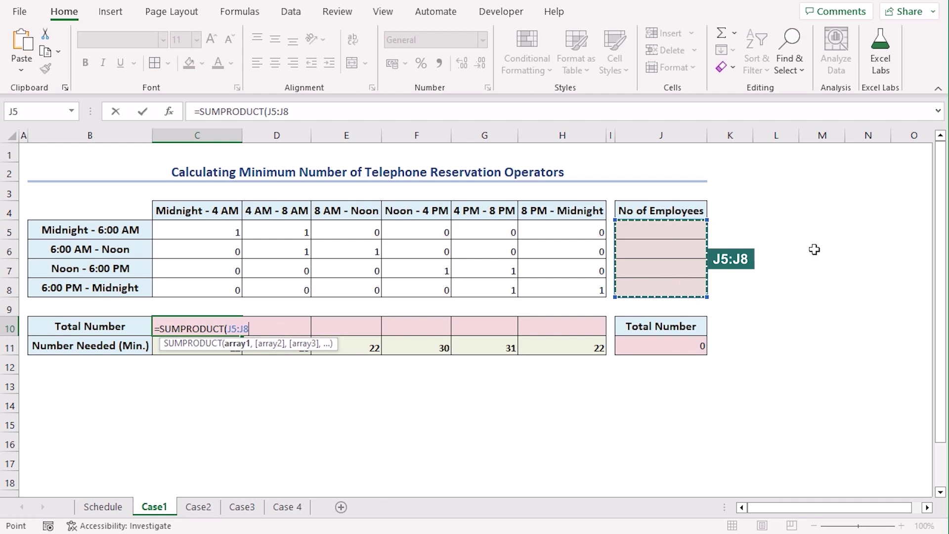
{"action": "key", "text": "F4"}
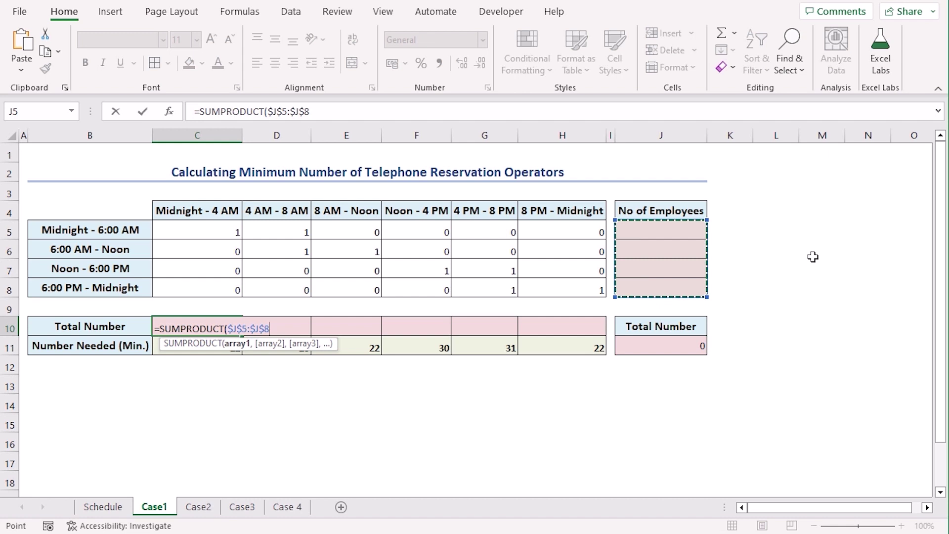
{"action": "type", "text": ","}
{"action": "left_click_drag", "start_coordinate": [199, 233], "coordinate": [197, 282]}
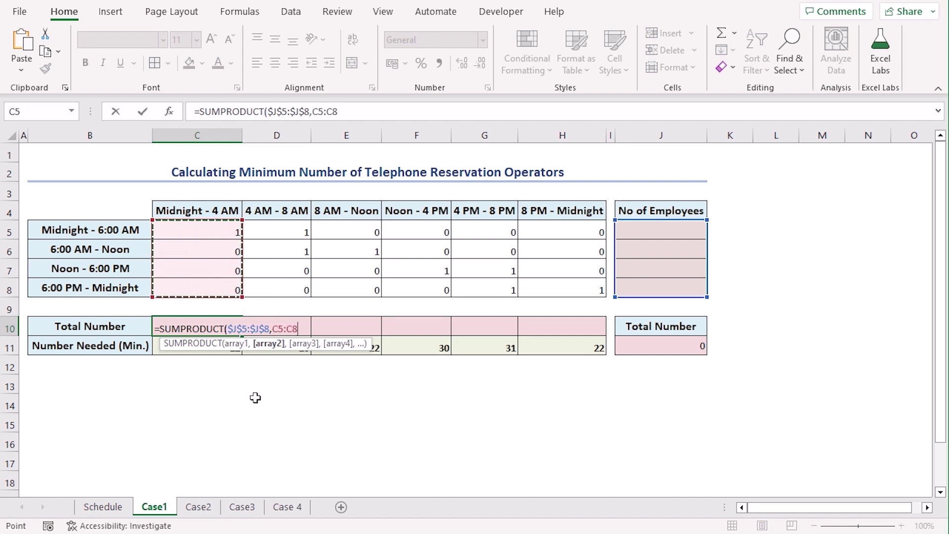
{"action": "key", "text": "Return"}
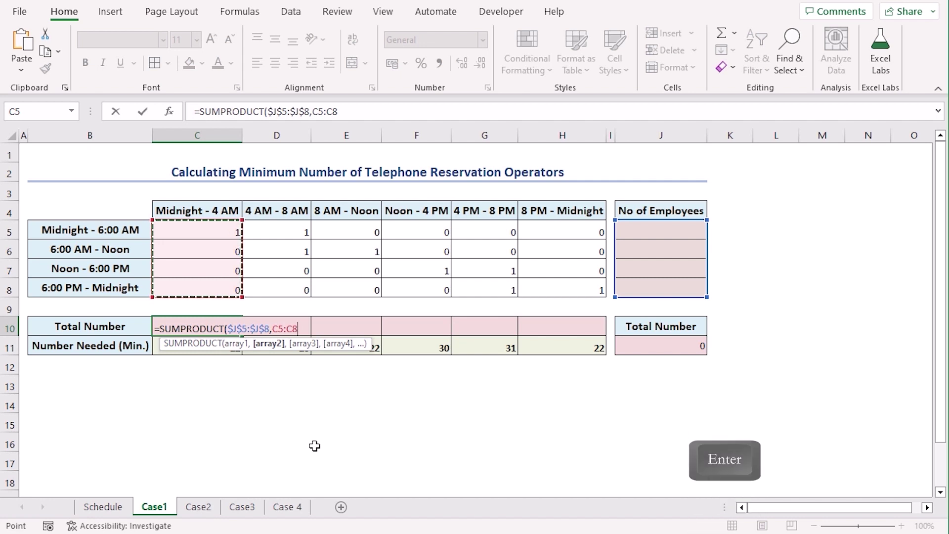
- Copy the C10 formula across to H10 and check the copies in D10 and E10
{"action": "left_click", "coordinate": [213, 328]}
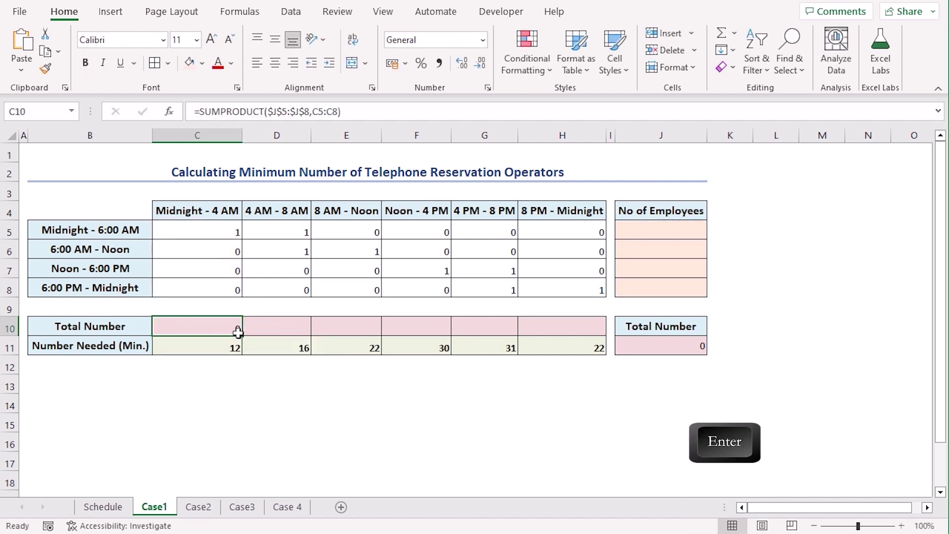
{"action": "left_click_drag", "start_coordinate": [240, 332], "coordinate": [606, 332]}
{"action": "left_click", "coordinate": [281, 327]}
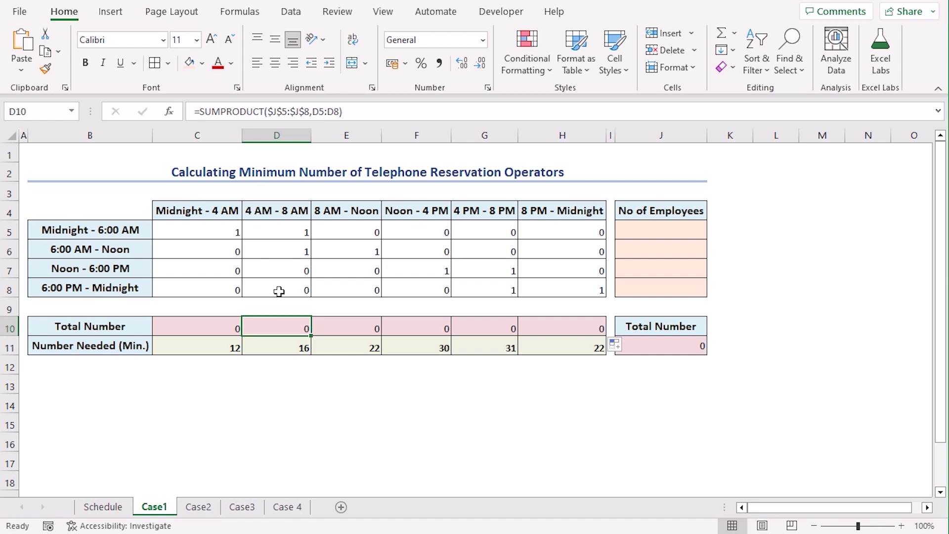
{"action": "left_click", "coordinate": [333, 325]}
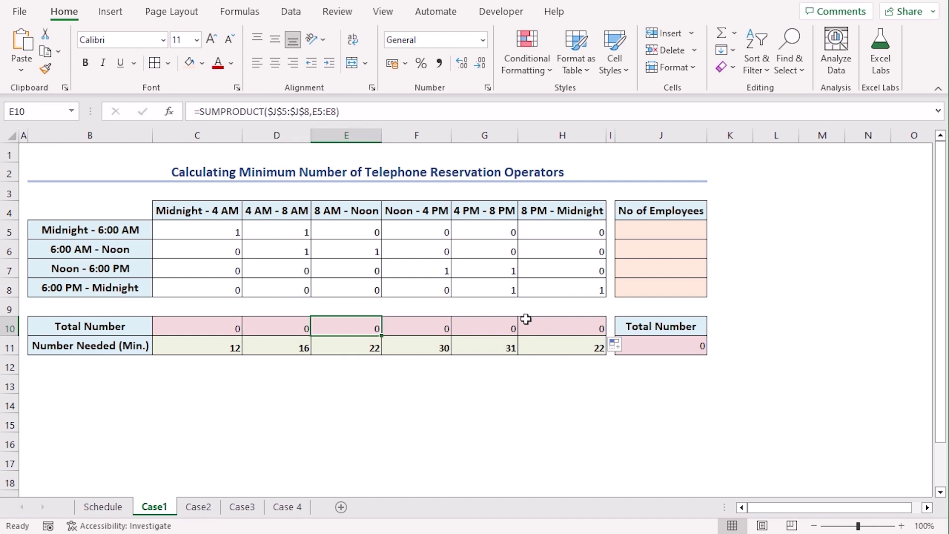
{"action": "left_click", "coordinate": [569, 363]}
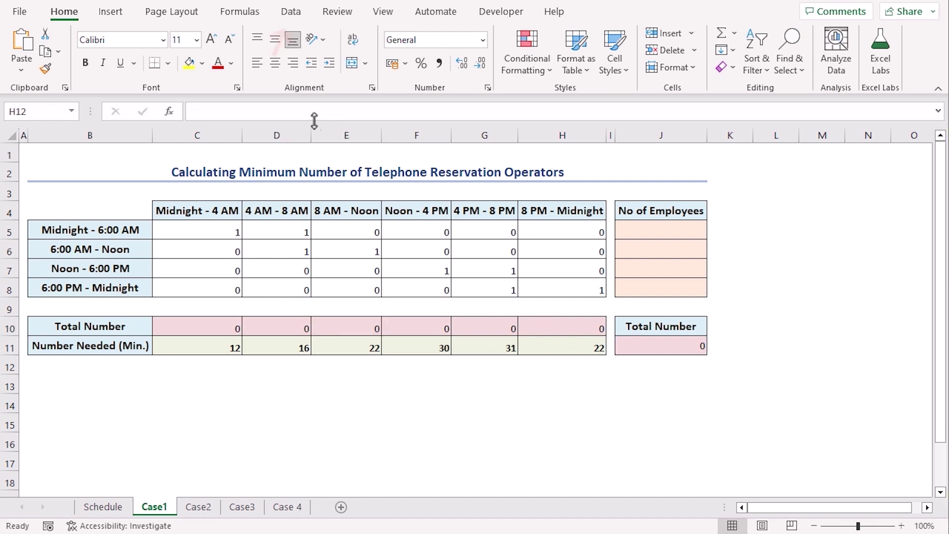
- In Solver, set objective J11 to Min with changing cells J5:J8
{"action": "left_click", "coordinate": [293, 12]}
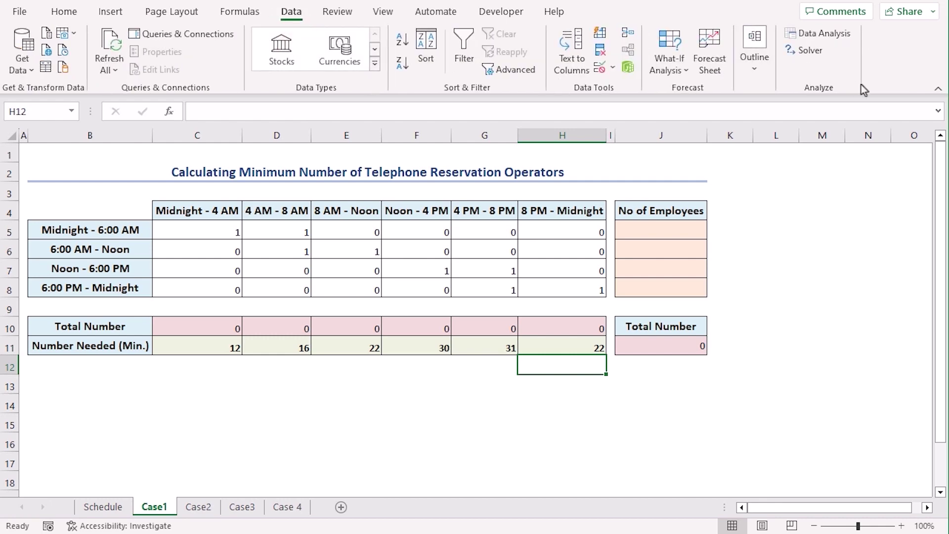
{"action": "left_click", "coordinate": [826, 55]}
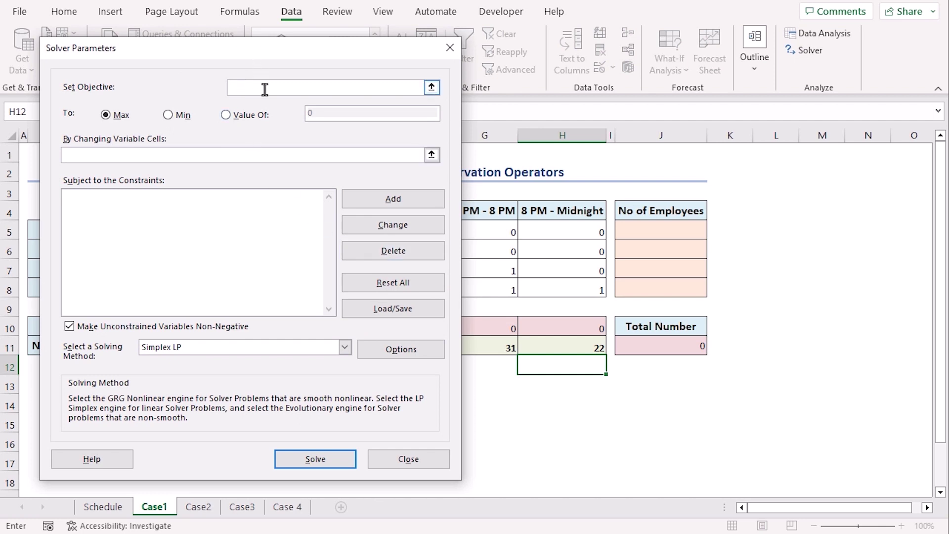
{"action": "left_click", "coordinate": [676, 341]}
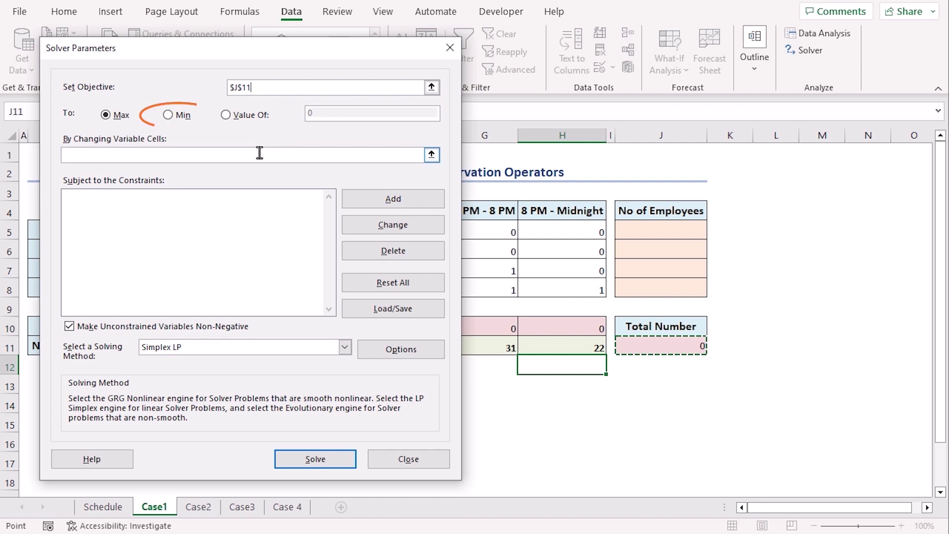
{"action": "left_click", "coordinate": [178, 115]}
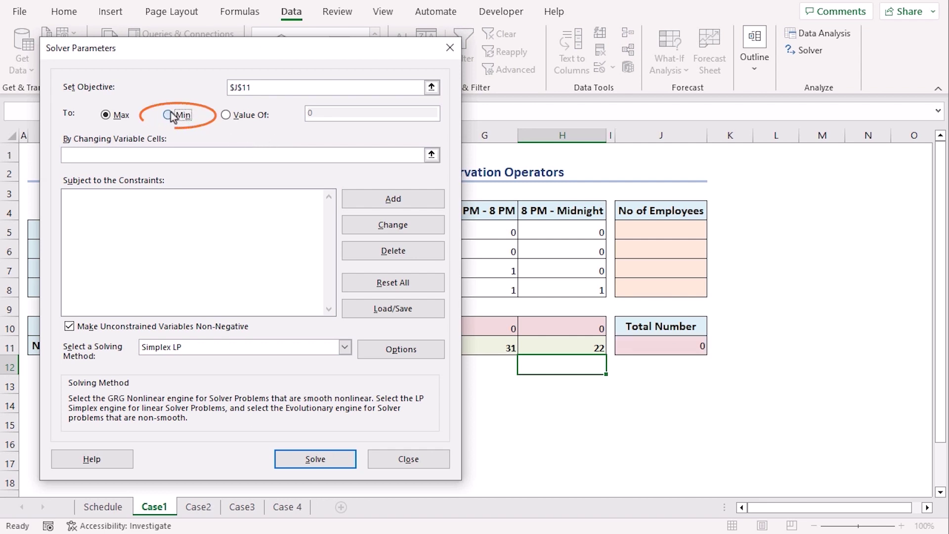
{"action": "left_click", "coordinate": [195, 155]}
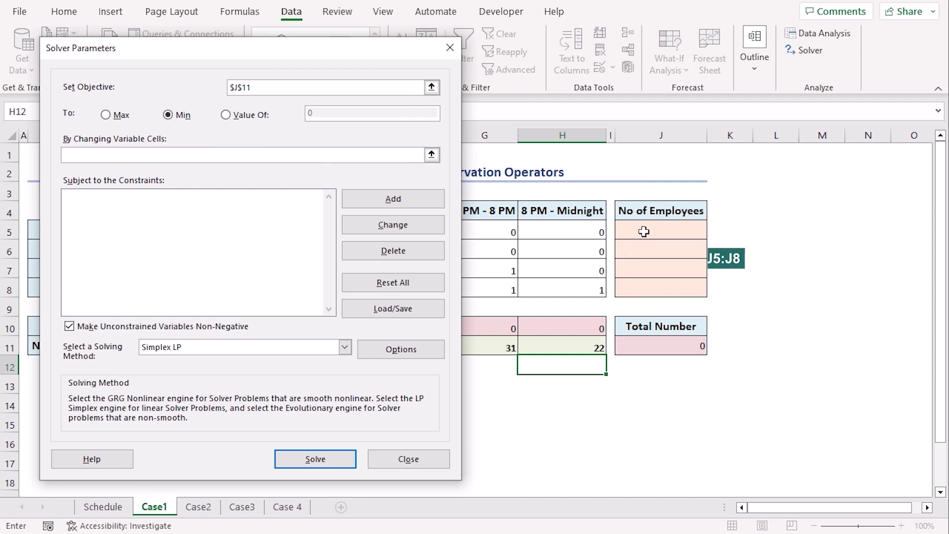
{"action": "left_click_drag", "start_coordinate": [642, 230], "coordinate": [655, 290]}
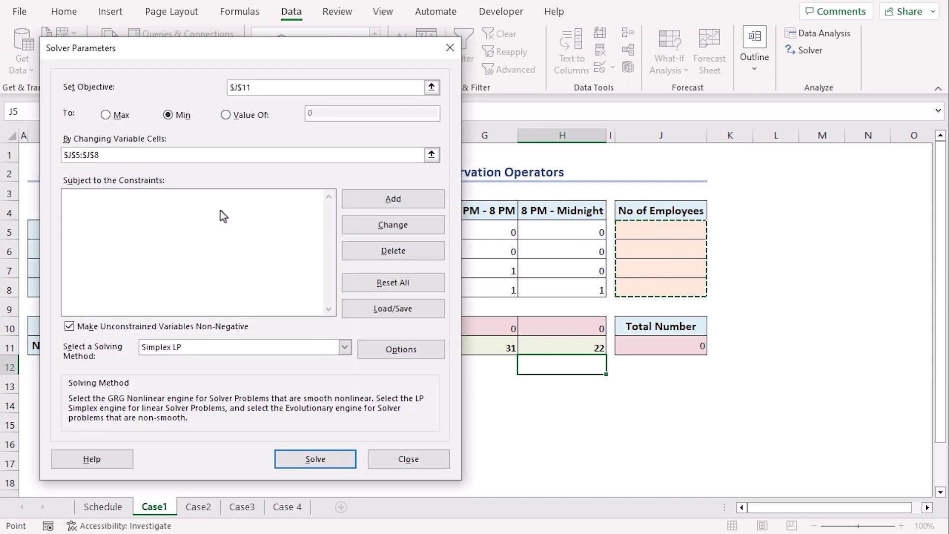
{"action": "left_click", "coordinate": [216, 213]}
{"action": "left_click", "coordinate": [356, 201]}
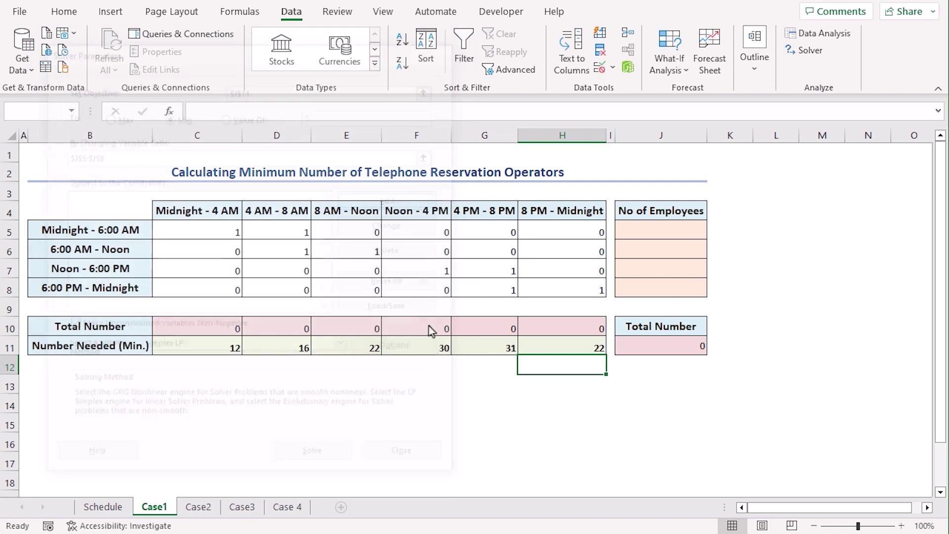
- Add an integer constraint on J5:J8
{"action": "left_click_drag", "start_coordinate": [662, 235], "coordinate": [669, 285]}
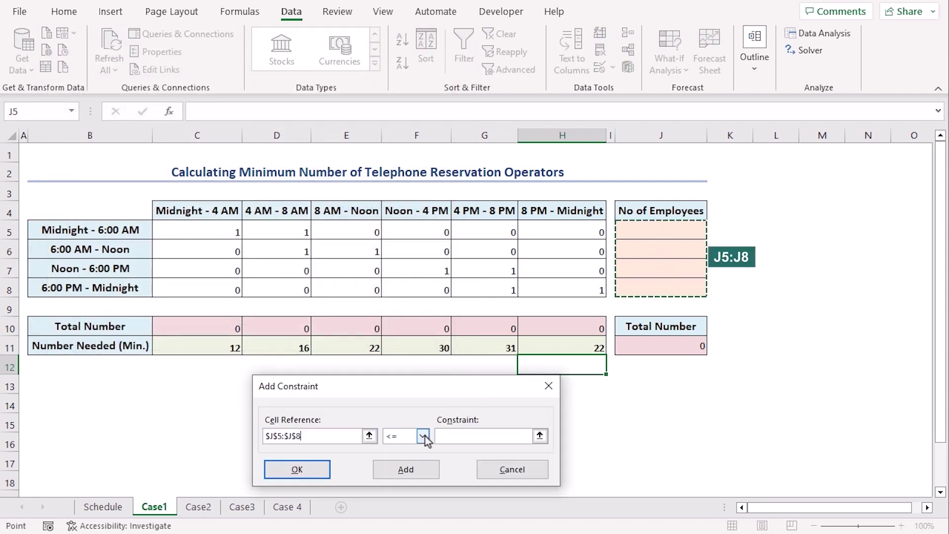
{"action": "left_click", "coordinate": [423, 436]}
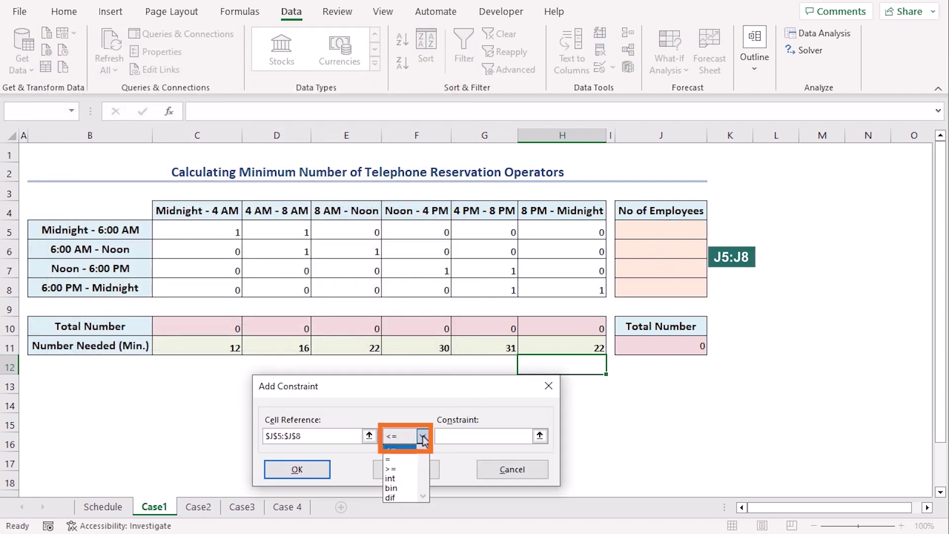
{"action": "left_click", "coordinate": [403, 478]}
{"action": "left_click", "coordinate": [404, 469]}
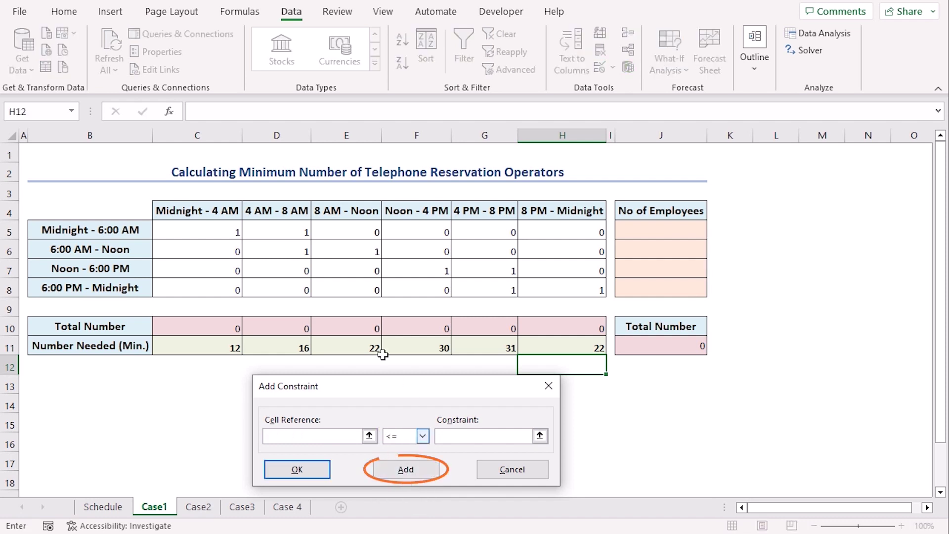
- Add the constraint C10:H10 >= C11:H11
{"action": "left_click_drag", "start_coordinate": [201, 324], "coordinate": [560, 330]}
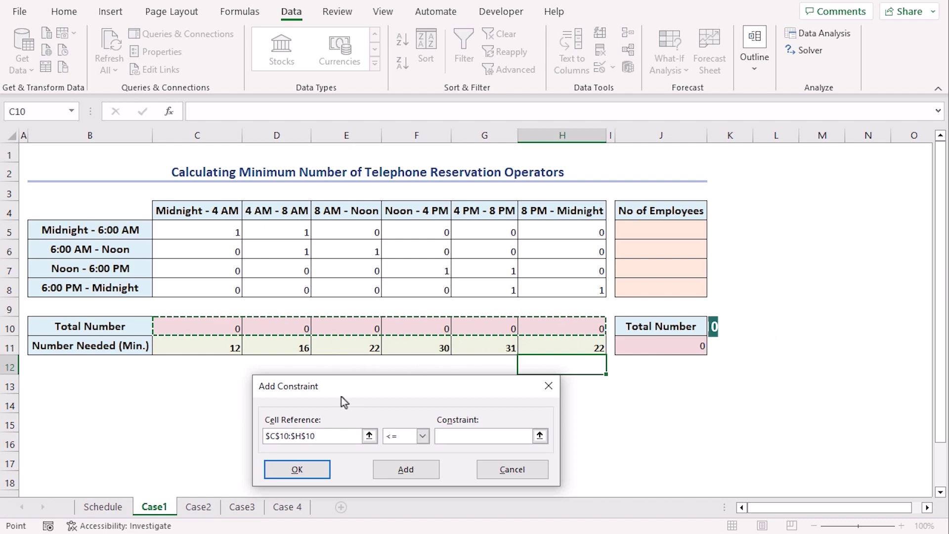
{"action": "left_click", "coordinate": [420, 436]}
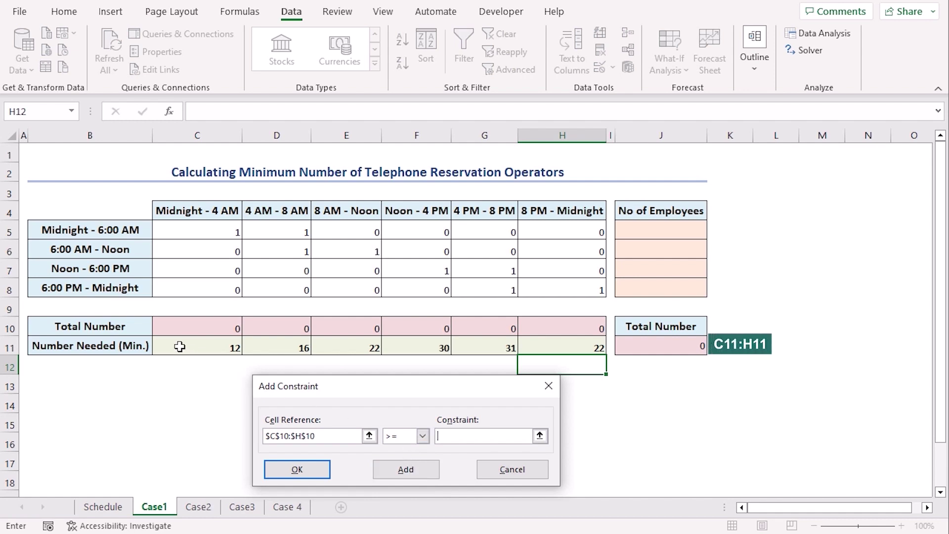
{"action": "left_click_drag", "start_coordinate": [180, 346], "coordinate": [555, 353]}
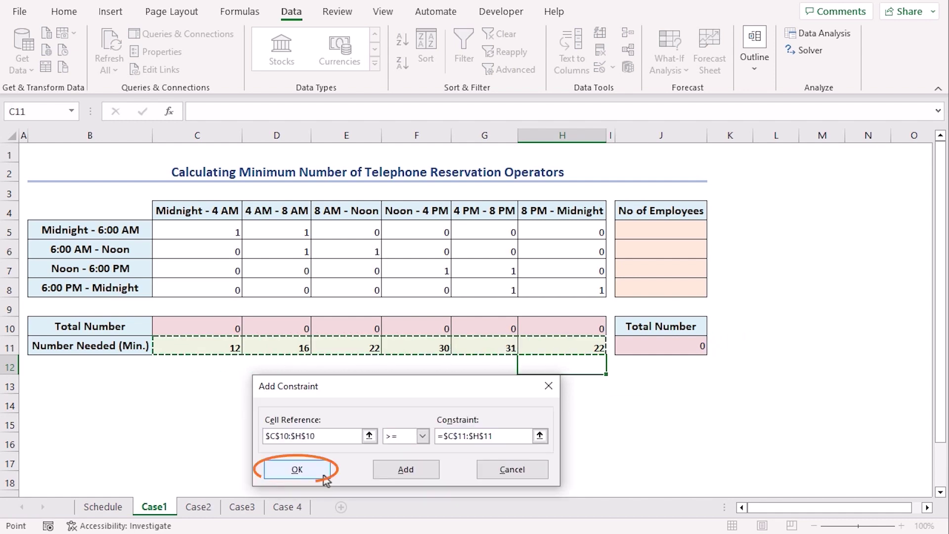
{"action": "left_click", "coordinate": [324, 477]}
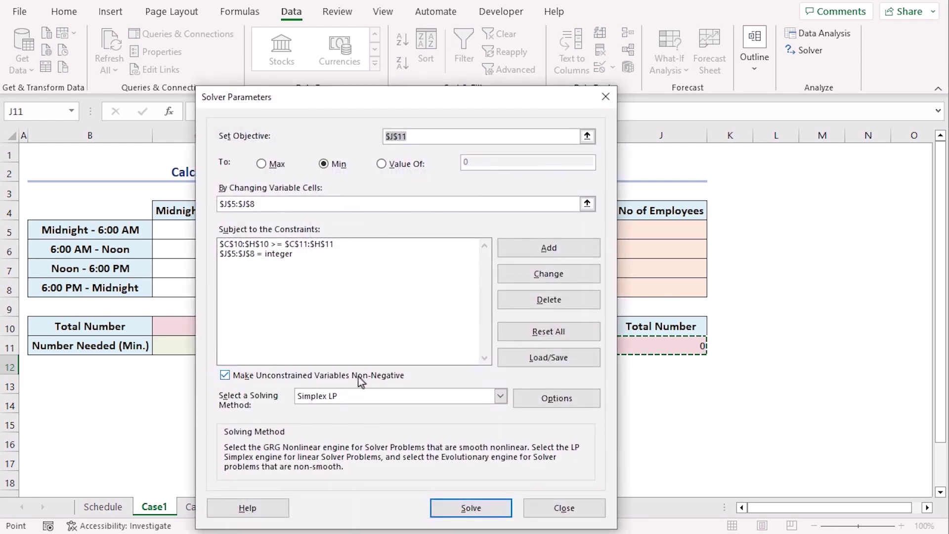
- Solve with Simplex LP, keep the 12, 22, 30, 22 solution and check J11's total of 86
{"action": "left_click", "coordinate": [467, 398]}
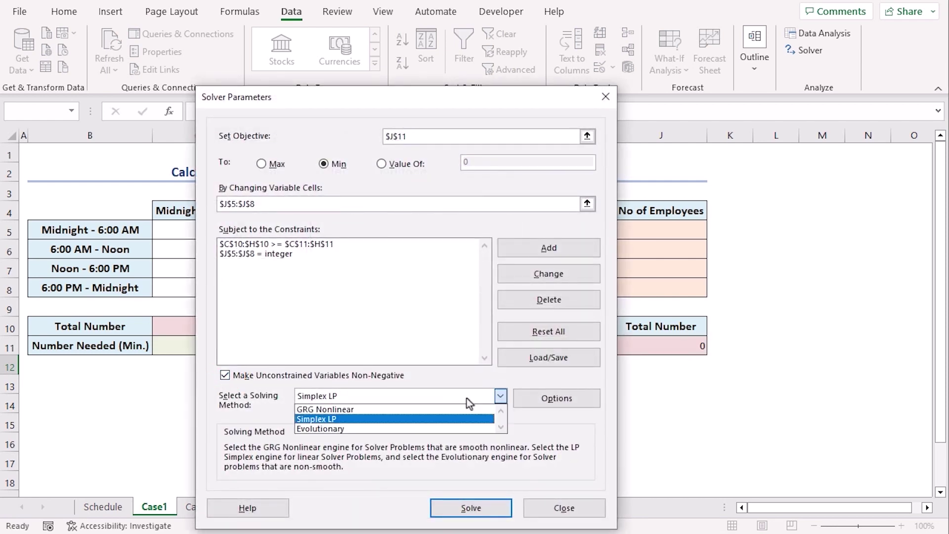
{"action": "left_click", "coordinate": [466, 398]}
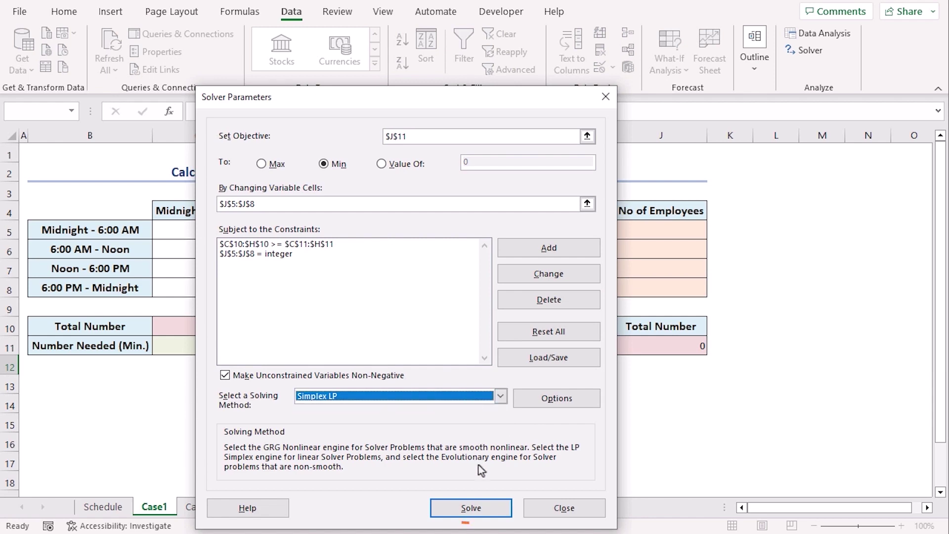
{"action": "left_click", "coordinate": [476, 504]}
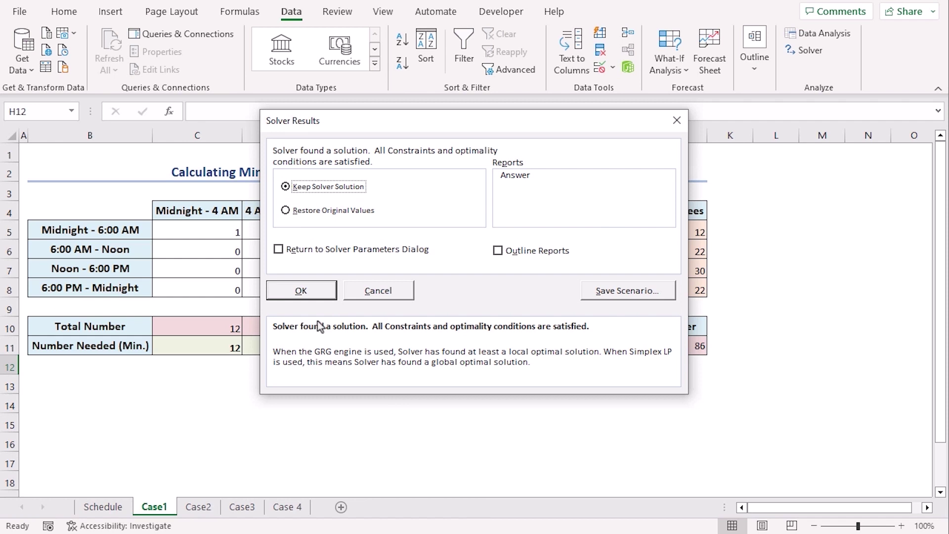
{"action": "left_click", "coordinate": [302, 292]}
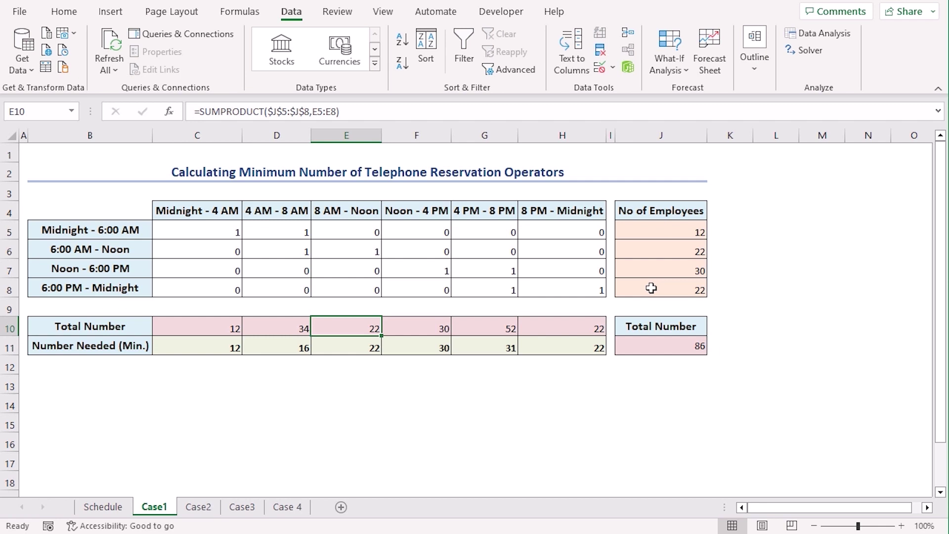
{"action": "left_click", "coordinate": [648, 341]}
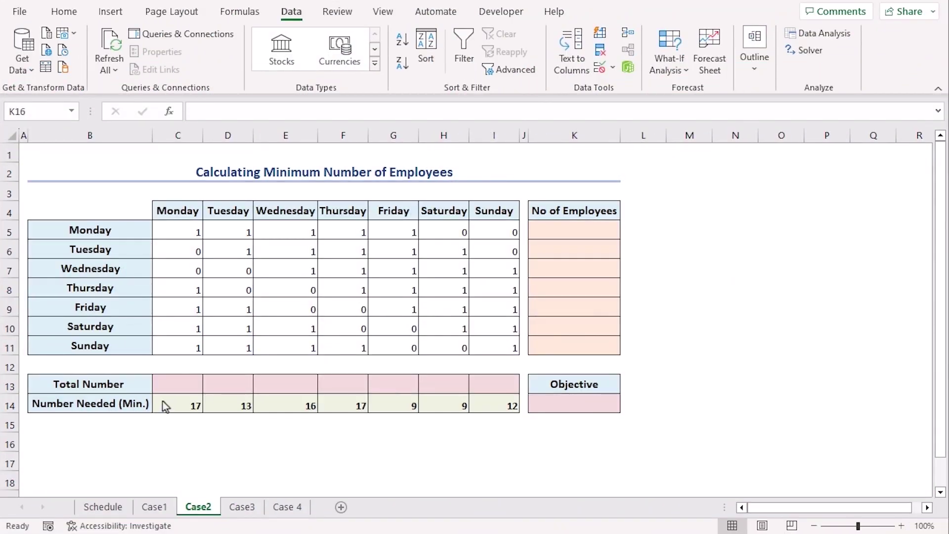
- Enter =SUM(K5:K11) as the Objective formula in K14
{"action": "left_click_drag", "start_coordinate": [179, 403], "coordinate": [488, 401]}
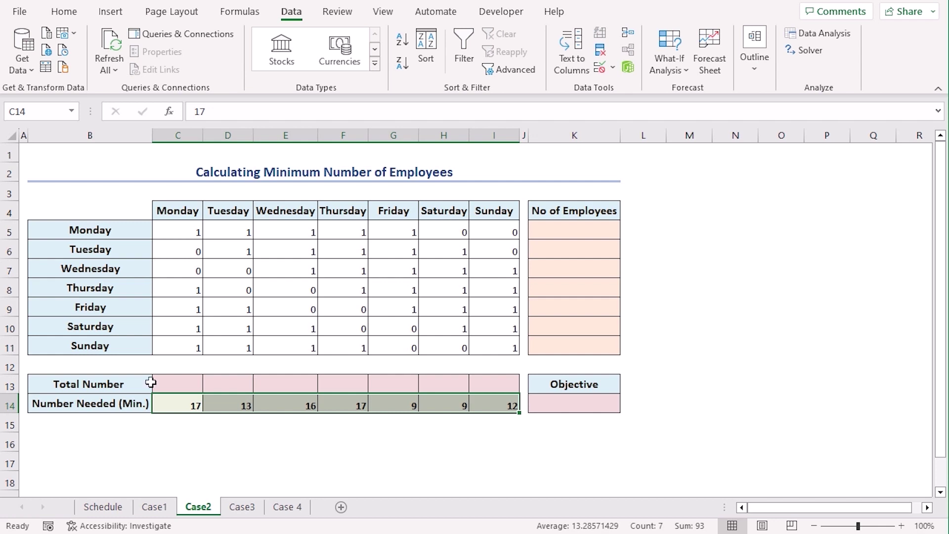
{"action": "left_click", "coordinate": [573, 403]}
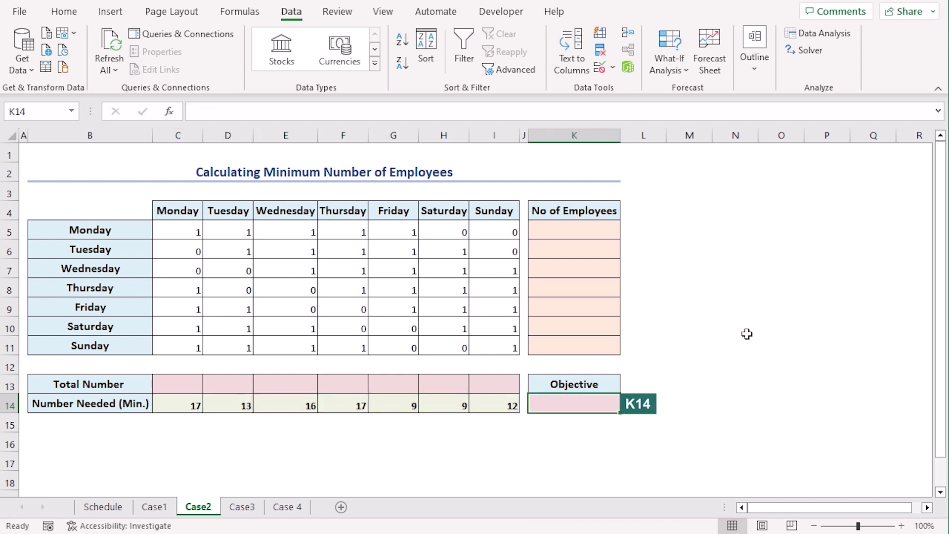
{"action": "type", "text": "=sum"}
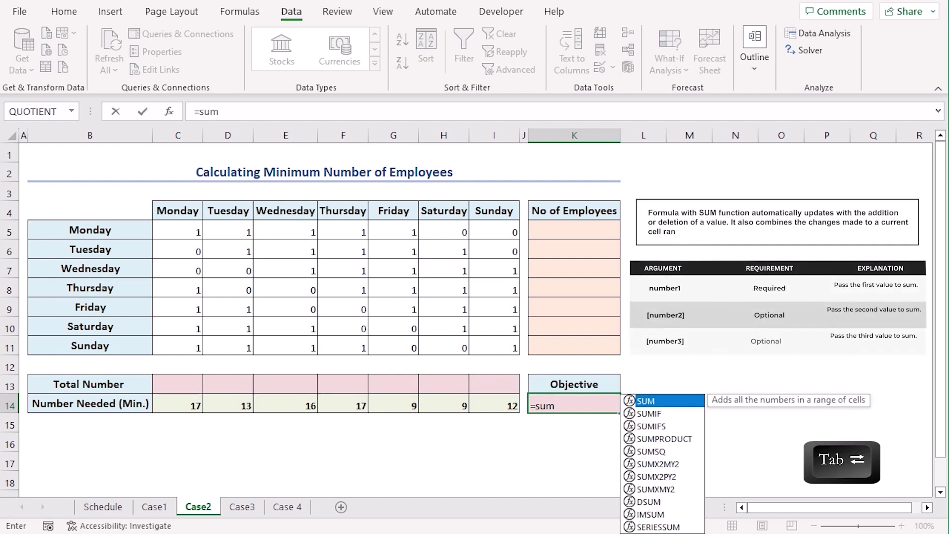
{"action": "key", "text": "Tab"}
{"action": "left_click_drag", "start_coordinate": [597, 230], "coordinate": [601, 348]}
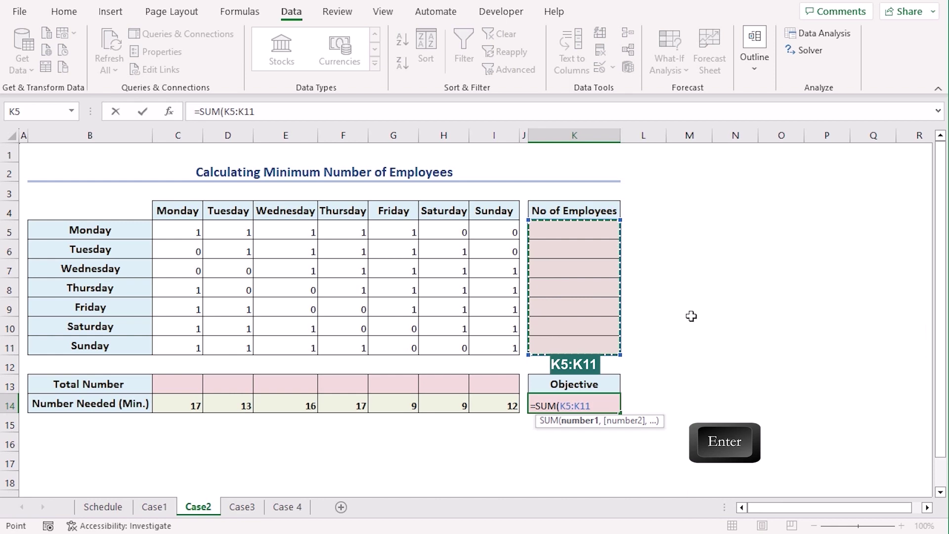
{"action": "key", "text": "Return"}
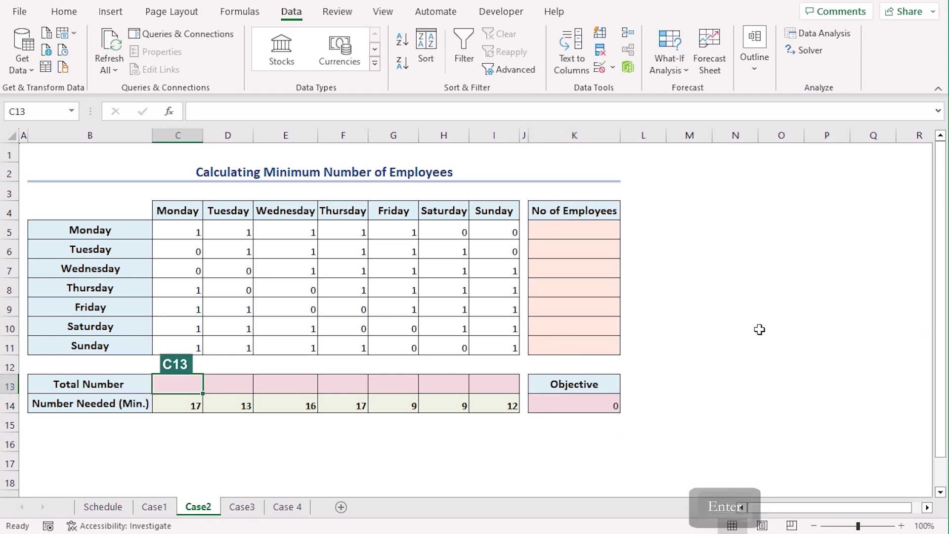
- Enter =SUMPRODUCT($K$5:$K$11,C5:C11) in C13 and fill it across to I13
{"action": "type", "text": "="}
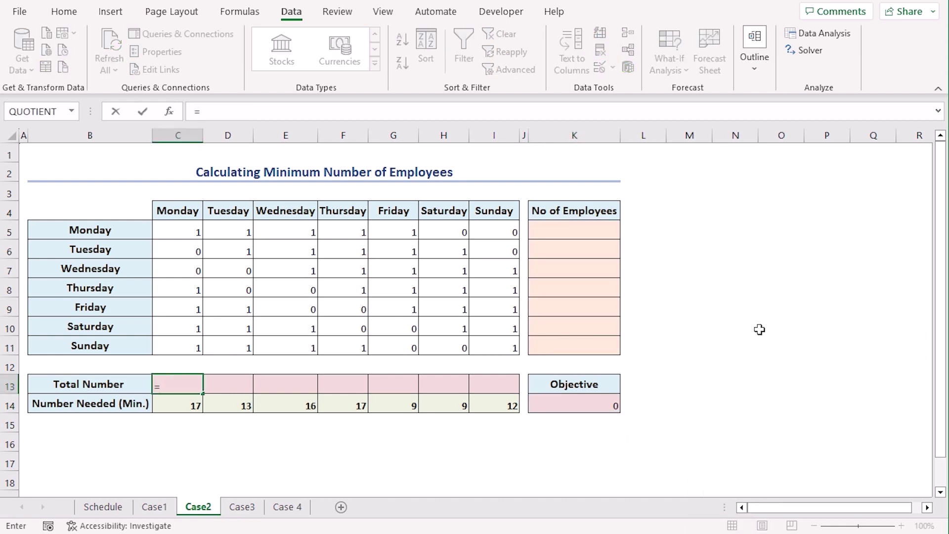
{"action": "type", "text": "sump"}
{"action": "key", "text": "Tab"}
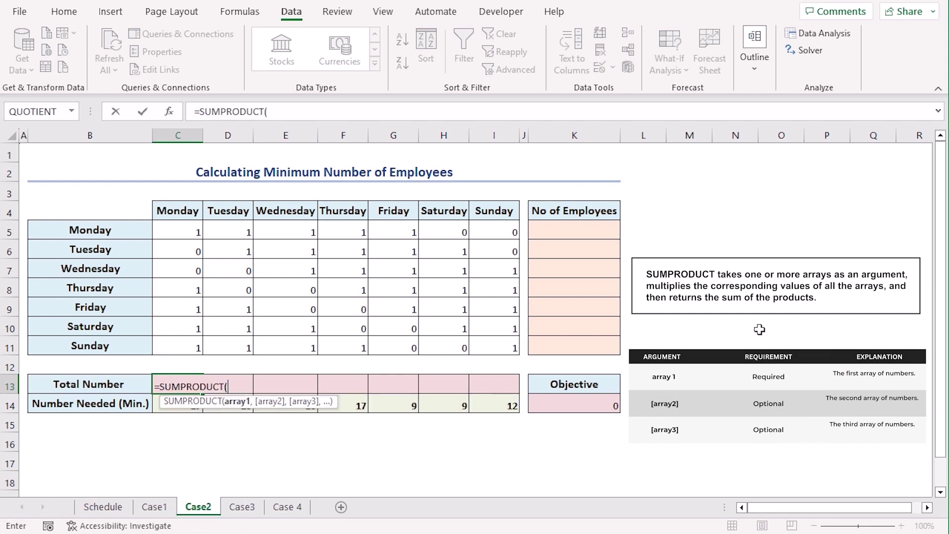
{"action": "left_click_drag", "start_coordinate": [542, 233], "coordinate": [586, 346]}
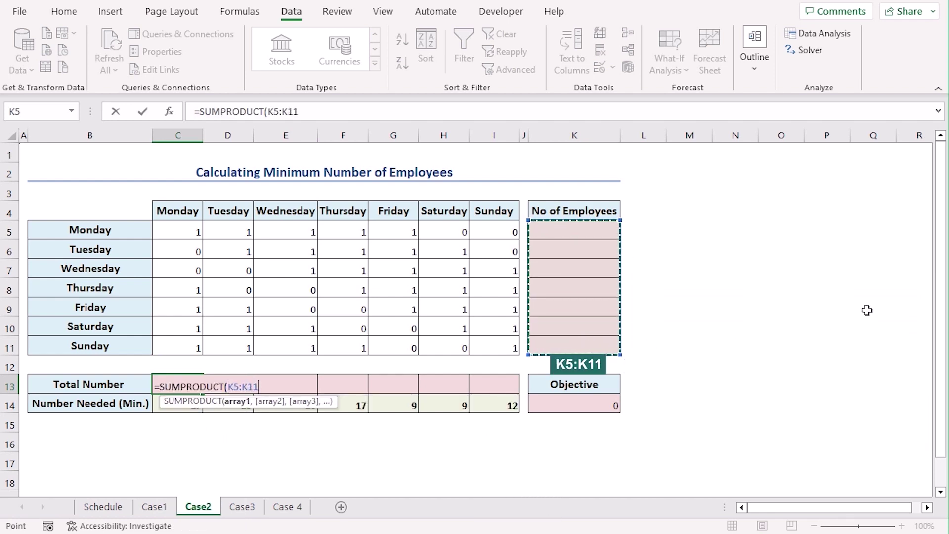
{"action": "key", "text": "F4"}
{"action": "type", "text": ","}
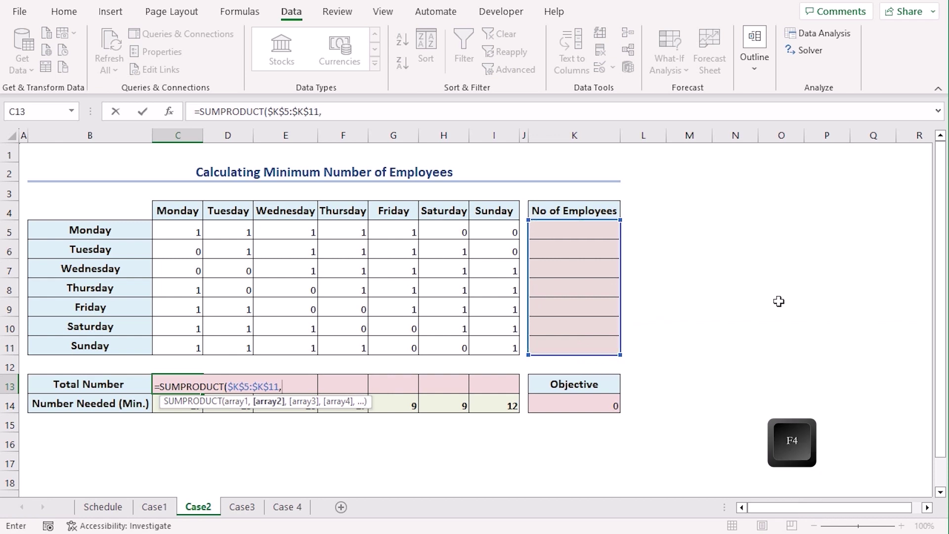
{"action": "left_click_drag", "start_coordinate": [167, 232], "coordinate": [182, 341]}
{"action": "key", "text": "Return"}
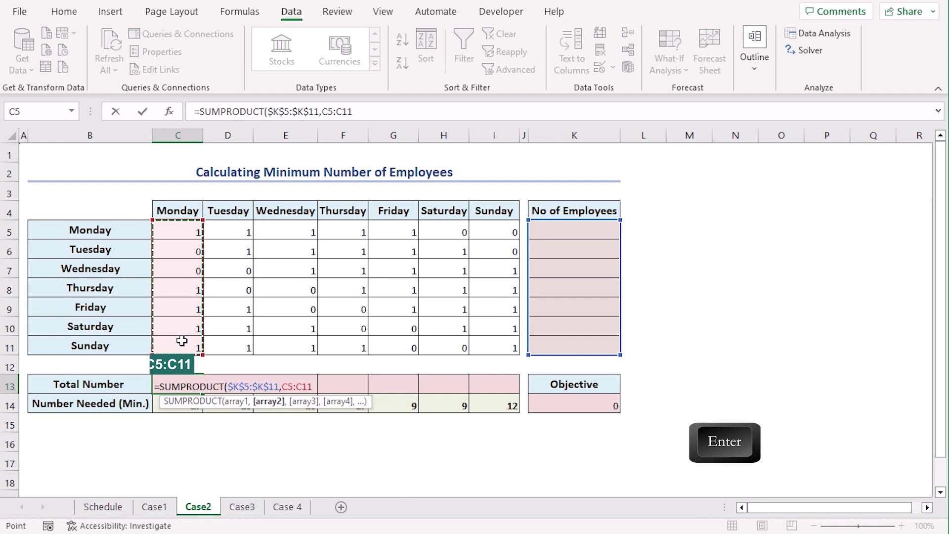
{"action": "left_click", "coordinate": [191, 382]}
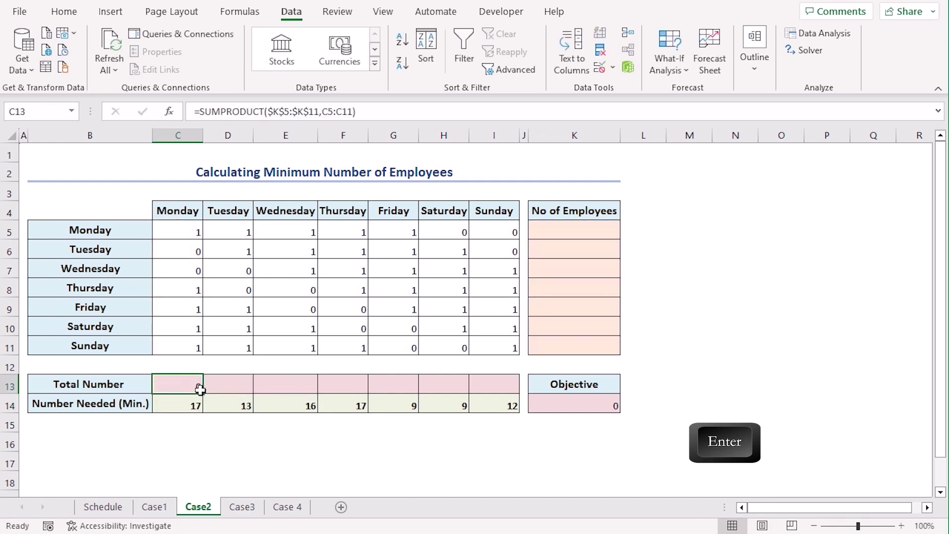
{"action": "left_click_drag", "start_coordinate": [203, 393], "coordinate": [511, 392]}
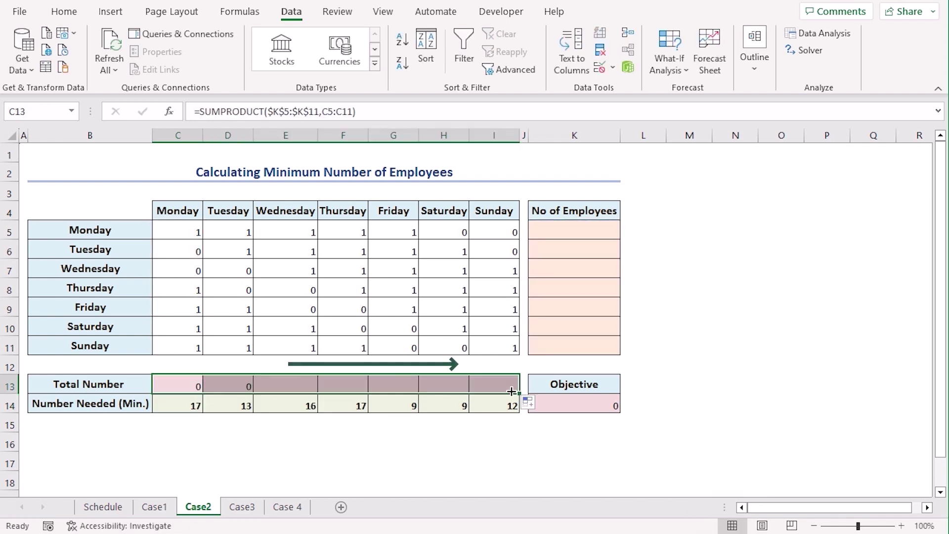
{"action": "left_click", "coordinate": [750, 379]}
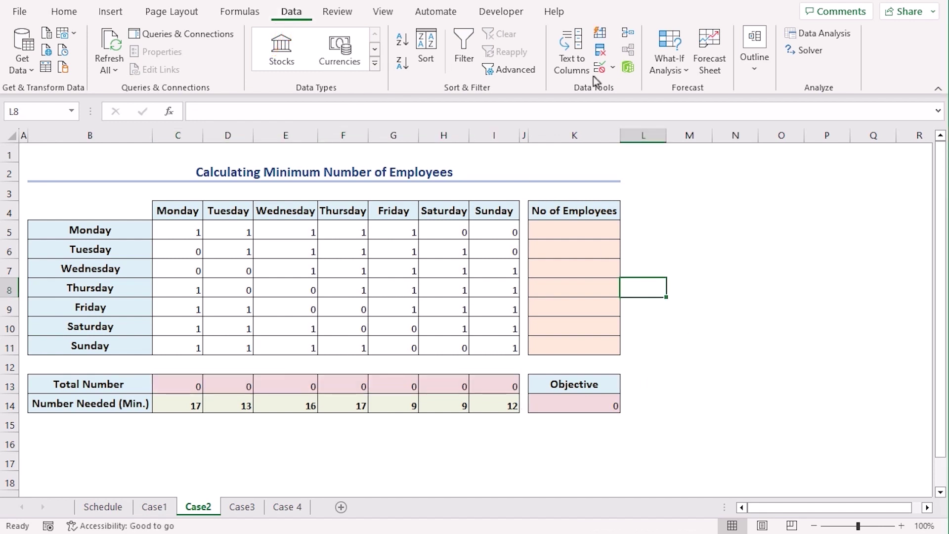
- In Solver, minimise objective $K$14 by changing cells K5:K11
{"action": "left_click", "coordinate": [815, 56]}
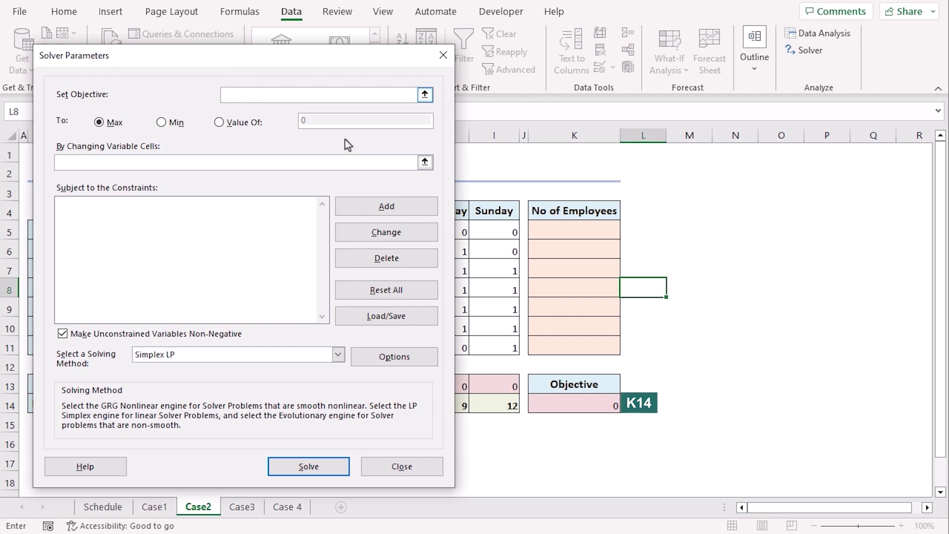
{"action": "left_click", "coordinate": [587, 403]}
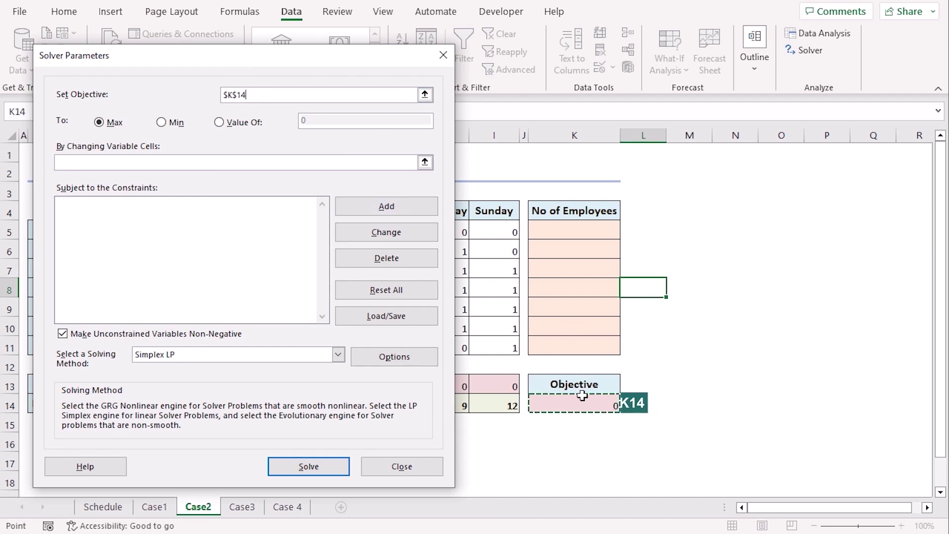
{"action": "left_click", "coordinate": [163, 121]}
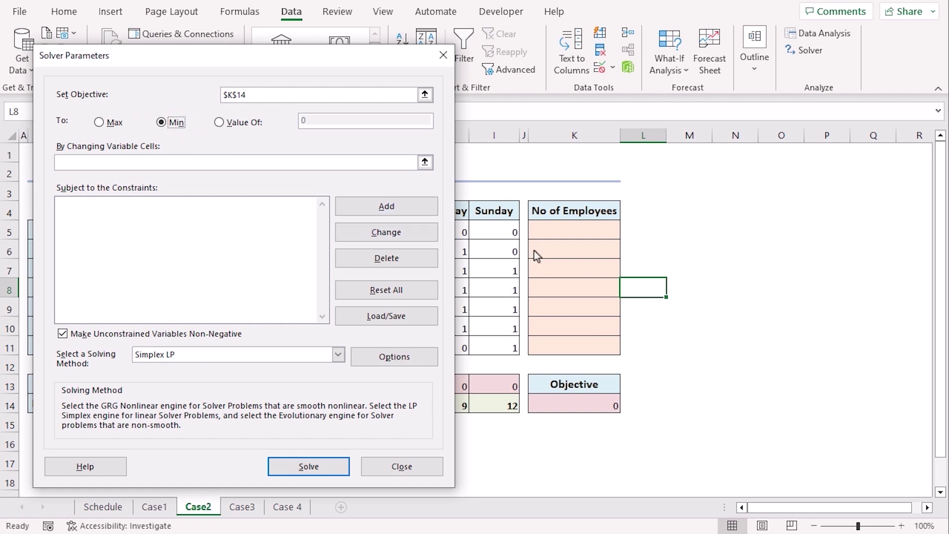
{"action": "left_click", "coordinate": [182, 161]}
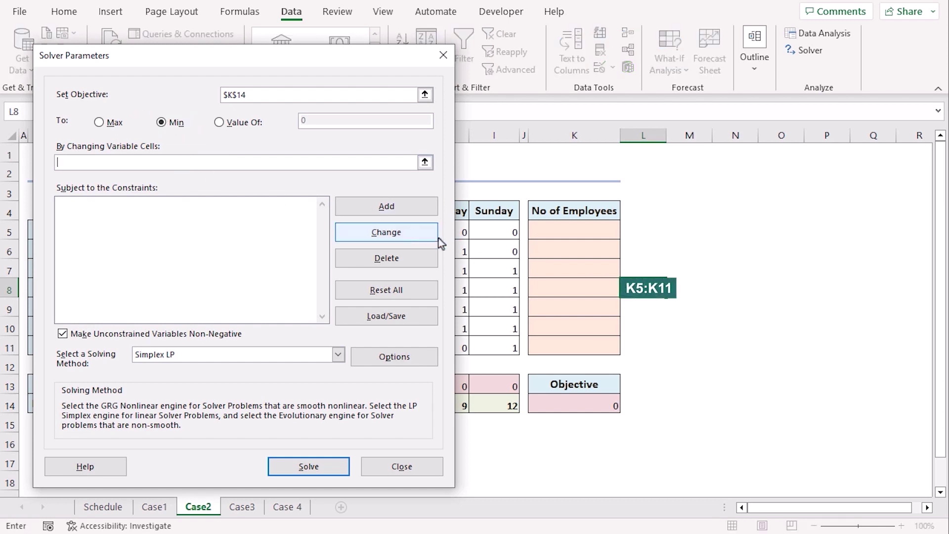
{"action": "left_click_drag", "start_coordinate": [562, 232], "coordinate": [586, 339]}
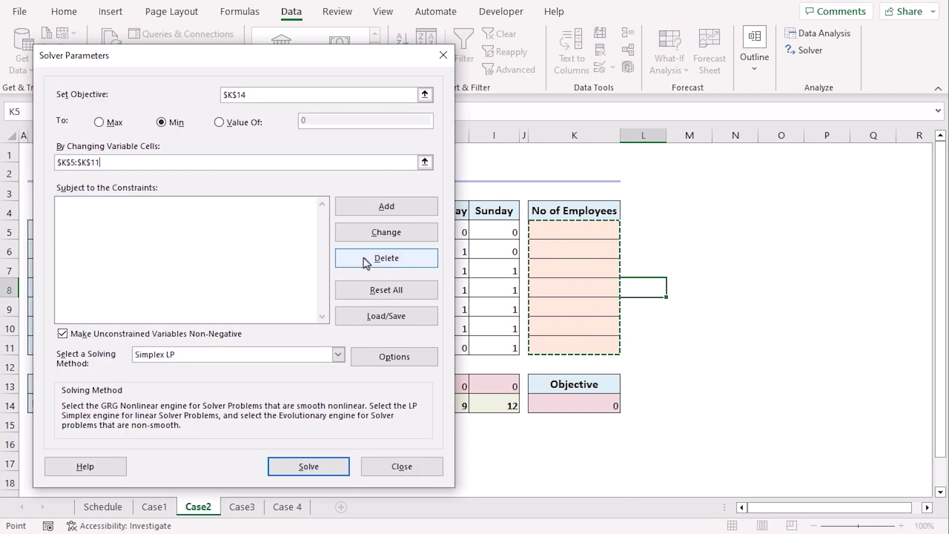
{"action": "left_click", "coordinate": [386, 206]}
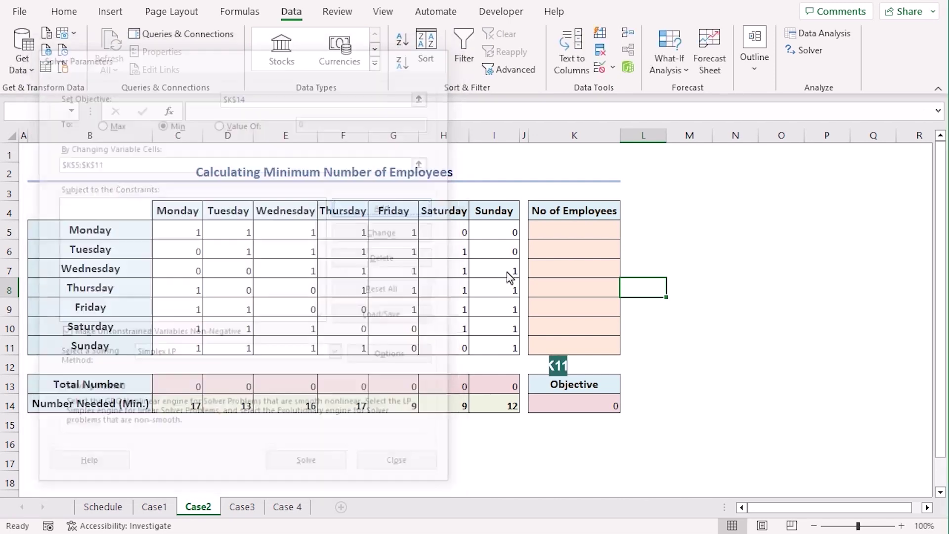
- Add a Solver constraint making K5:K11 integers
{"action": "left_click_drag", "start_coordinate": [561, 237], "coordinate": [586, 341]}
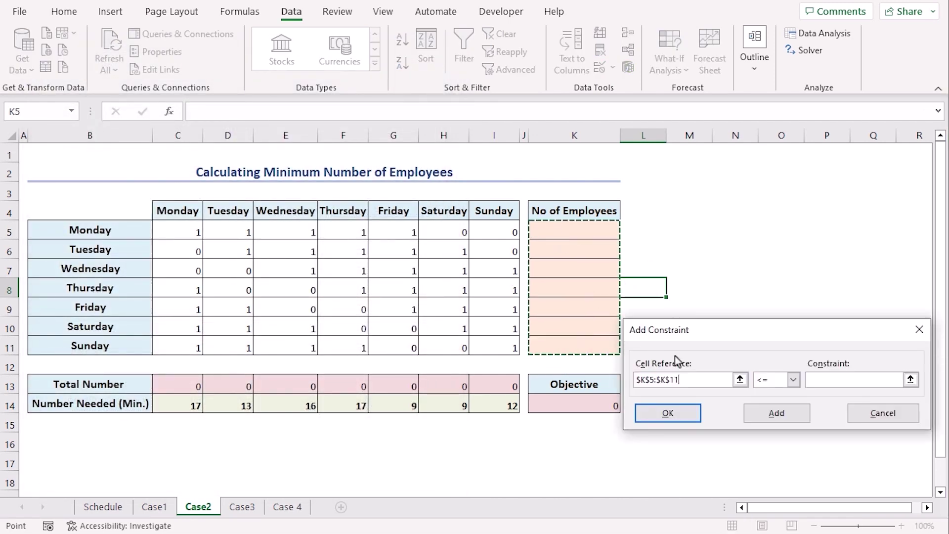
{"action": "left_click", "coordinate": [793, 380]}
{"action": "left_click", "coordinate": [770, 422]}
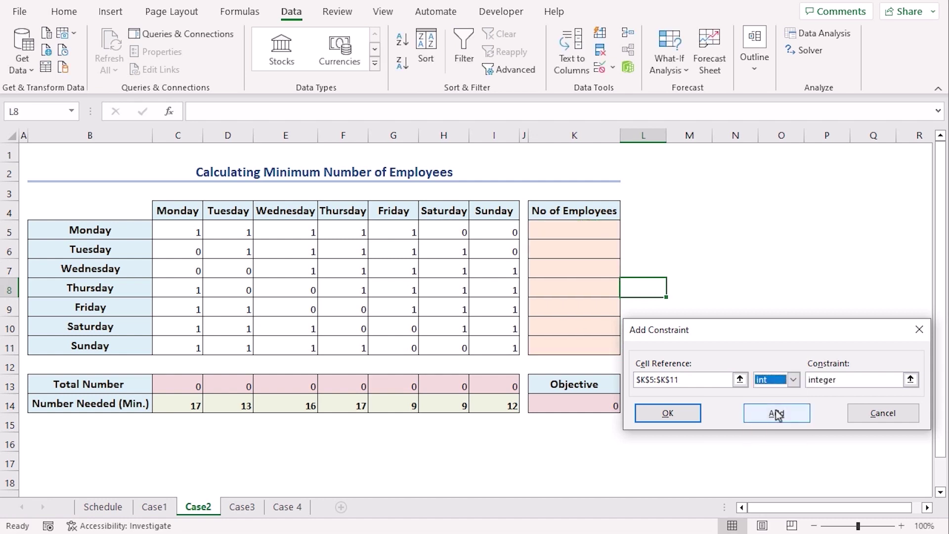
{"action": "left_click", "coordinate": [775, 411]}
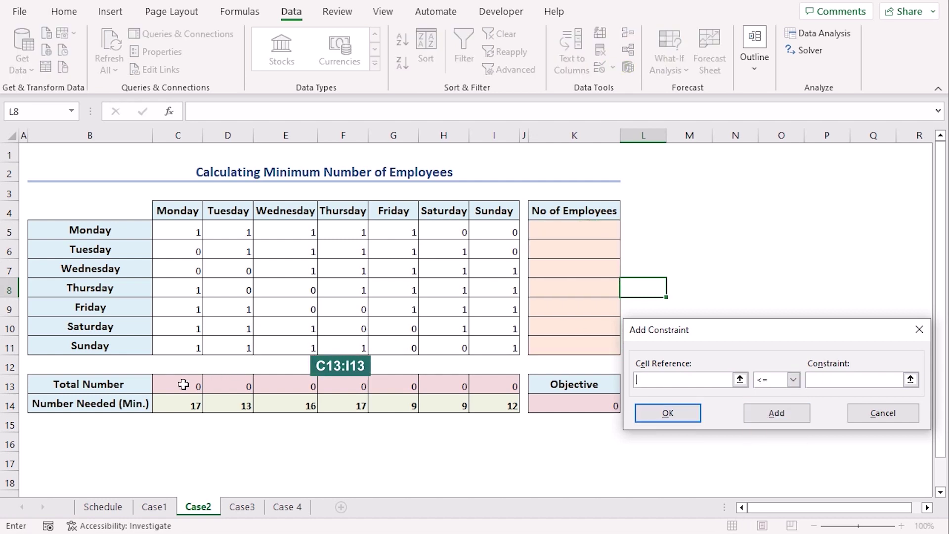
- Add the constraint C13:I13 >= C14:I14 so daily totals meet the number needed
{"action": "left_click_drag", "start_coordinate": [182, 384], "coordinate": [509, 385]}
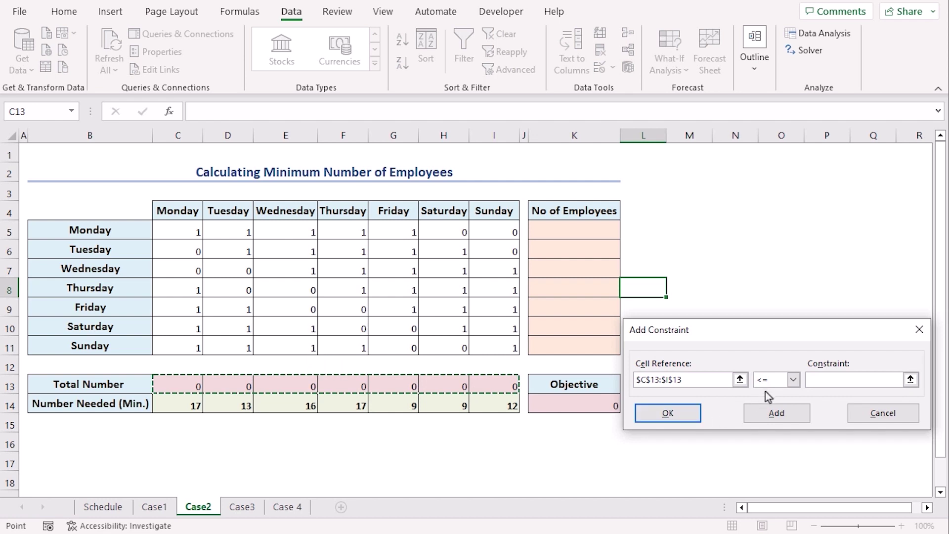
{"action": "left_click", "coordinate": [793, 379]}
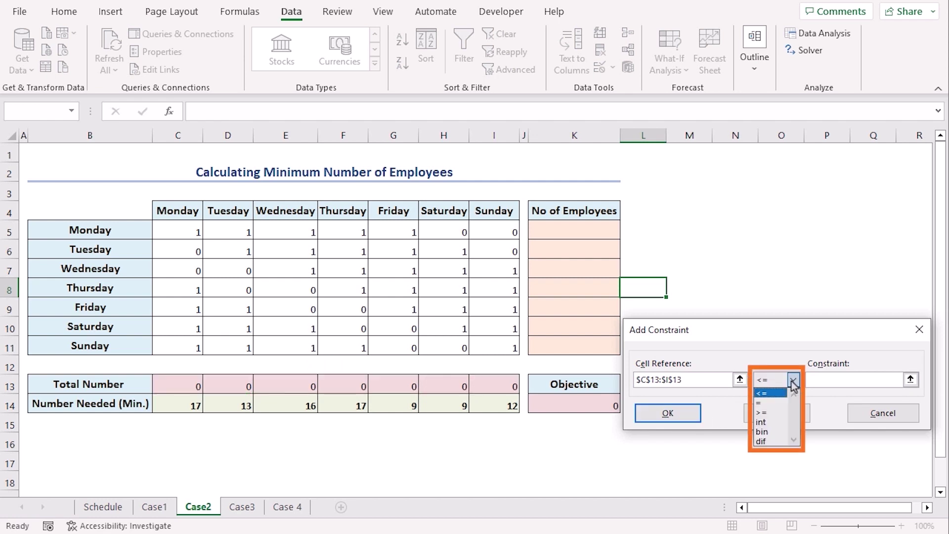
{"action": "left_click", "coordinate": [778, 413]}
{"action": "left_click", "coordinate": [835, 380]}
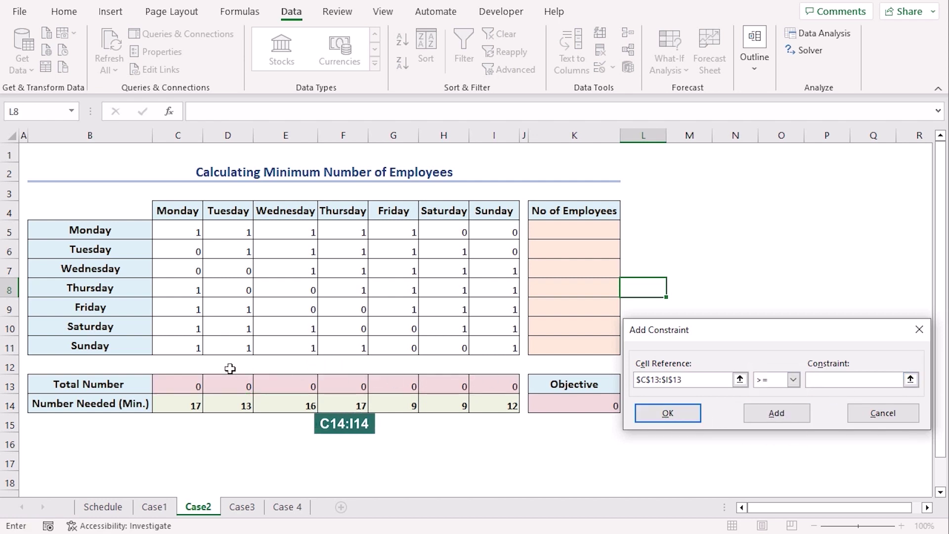
{"action": "left_click_drag", "start_coordinate": [182, 397], "coordinate": [489, 400]}
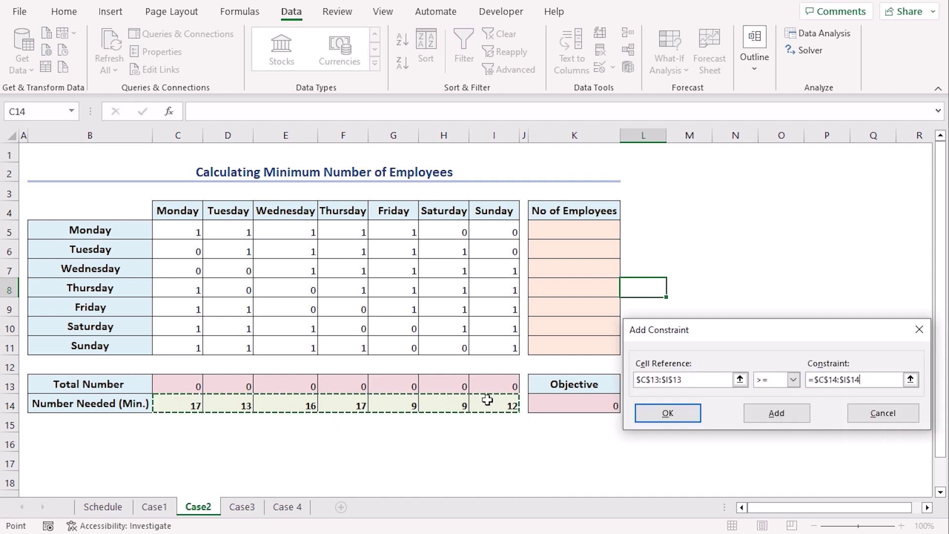
{"action": "left_click", "coordinate": [668, 413]}
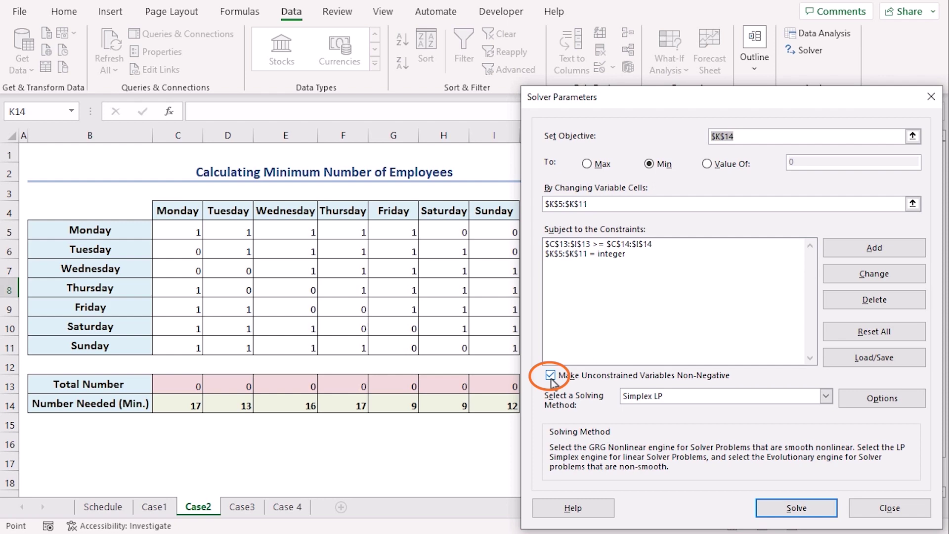
- Solve with Simplex LP and keep the result: staffing 3, 3, 0, 3, 0, 3, 8, Objective 20
{"action": "left_click", "coordinate": [706, 397]}
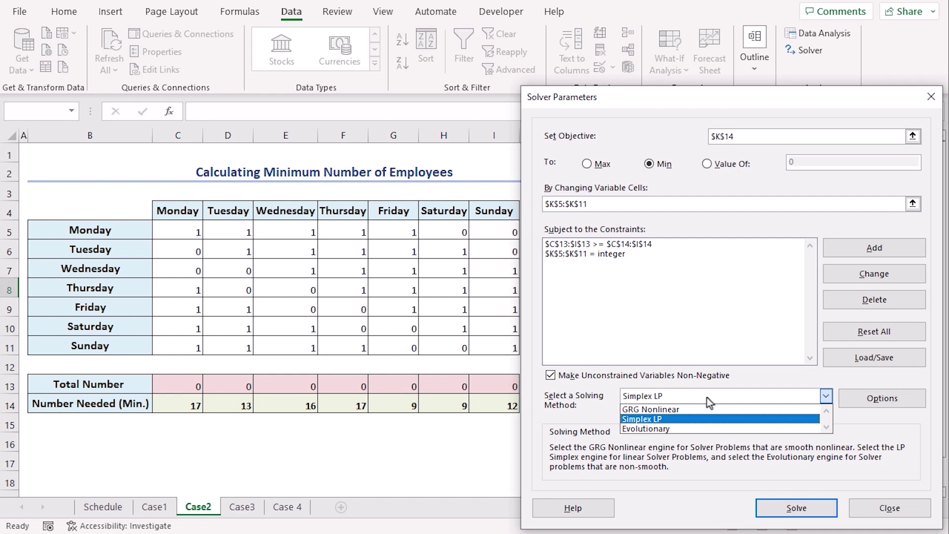
{"action": "left_click", "coordinate": [706, 397]}
{"action": "left_click", "coordinate": [792, 512]}
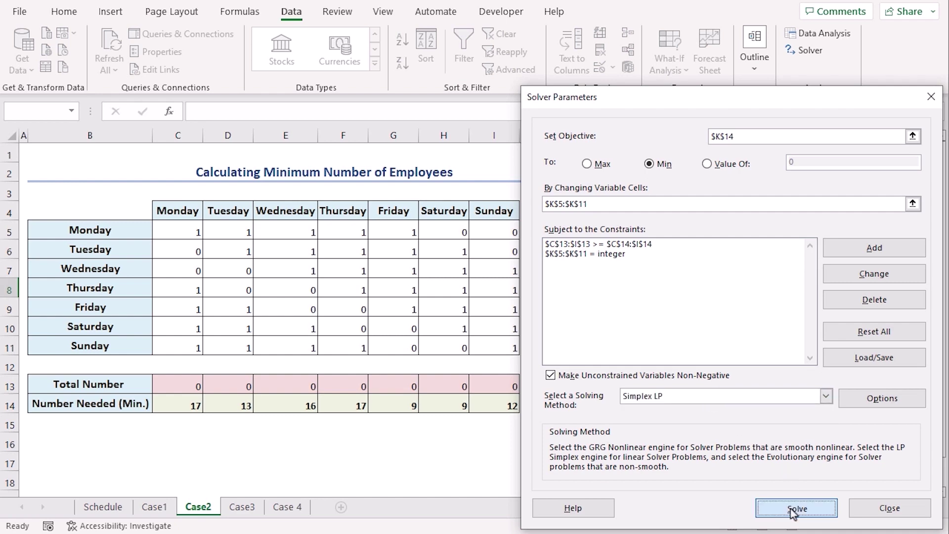
{"action": "left_click", "coordinate": [303, 292]}
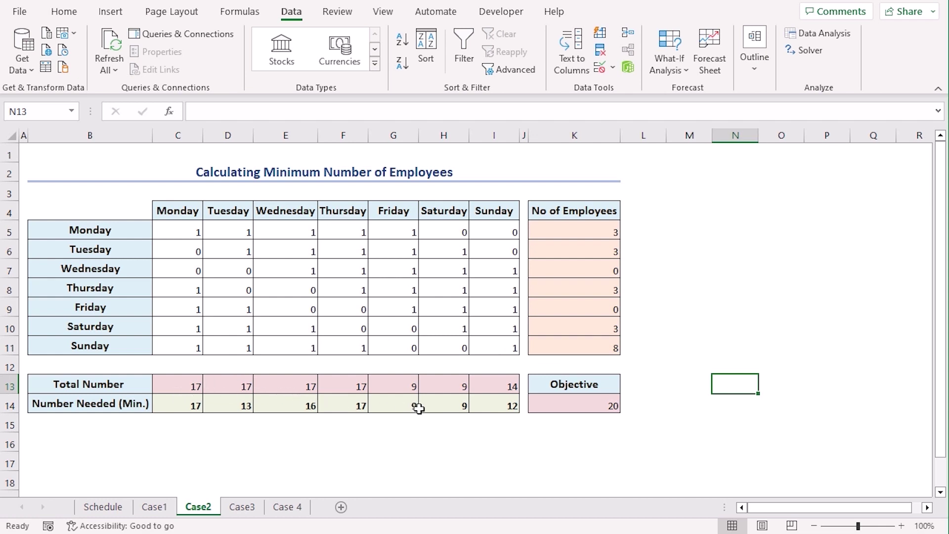
- Check K14's formula, then review Case3's pattern table, salary table M4:S11, K16 and Q16
{"action": "left_click", "coordinate": [554, 411]}
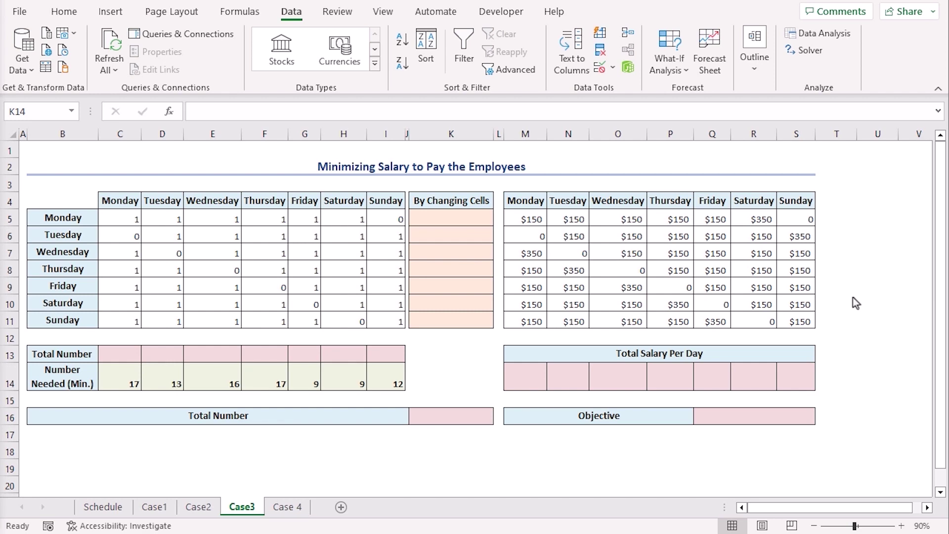
{"action": "left_click_drag", "start_coordinate": [116, 200], "coordinate": [380, 323]}
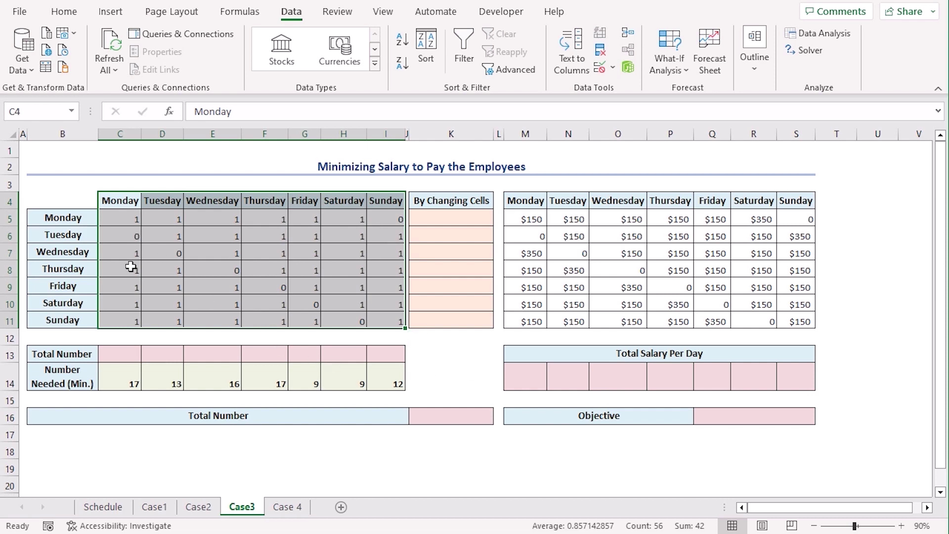
{"action": "left_click", "coordinate": [445, 359]}
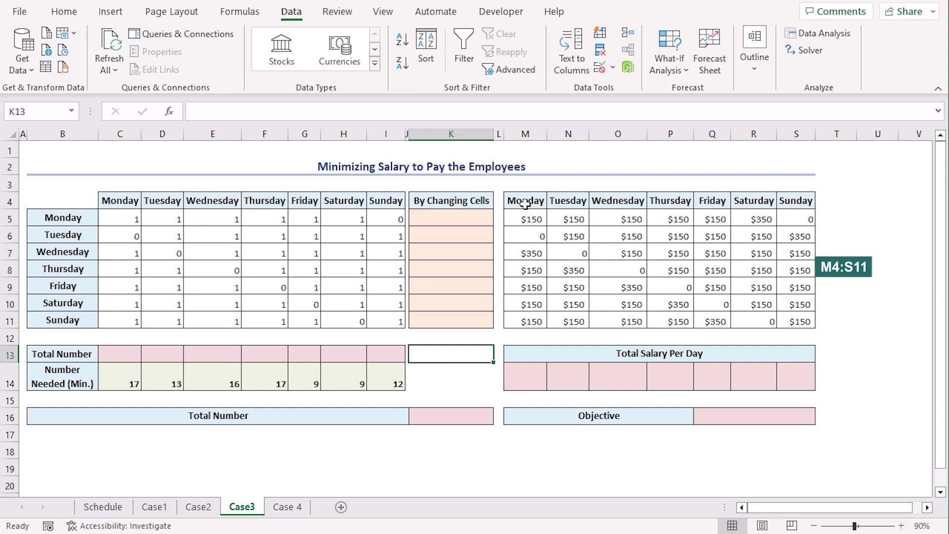
{"action": "left_click_drag", "start_coordinate": [525, 204], "coordinate": [800, 317]}
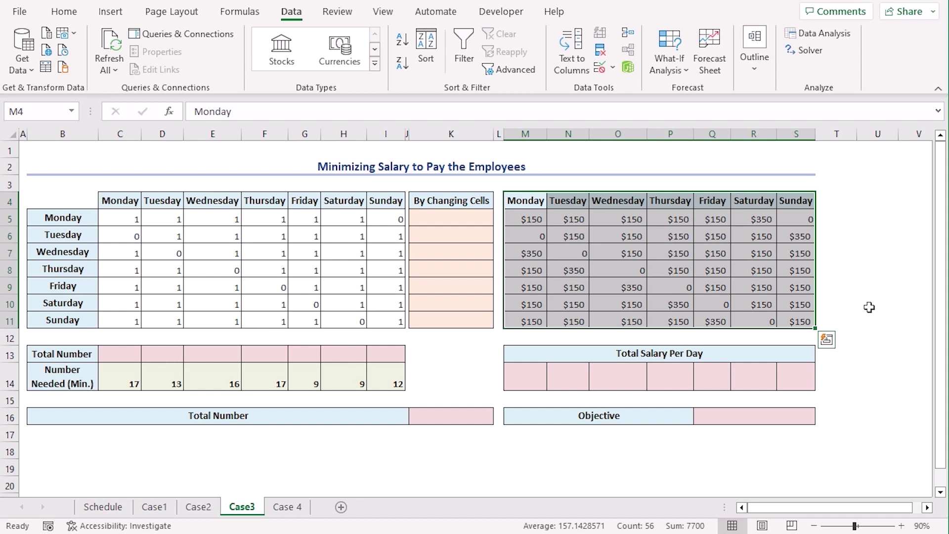
{"action": "left_click", "coordinate": [890, 320]}
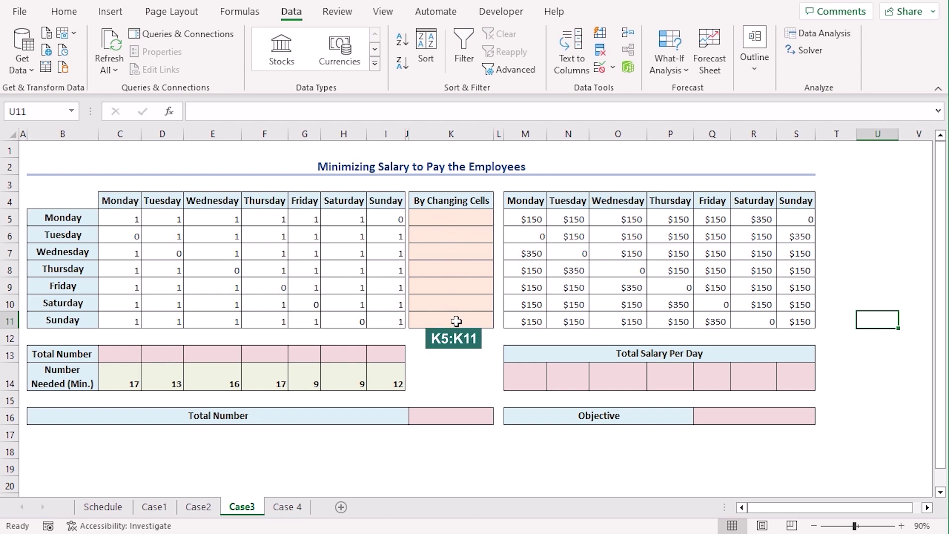
{"action": "left_click", "coordinate": [464, 414]}
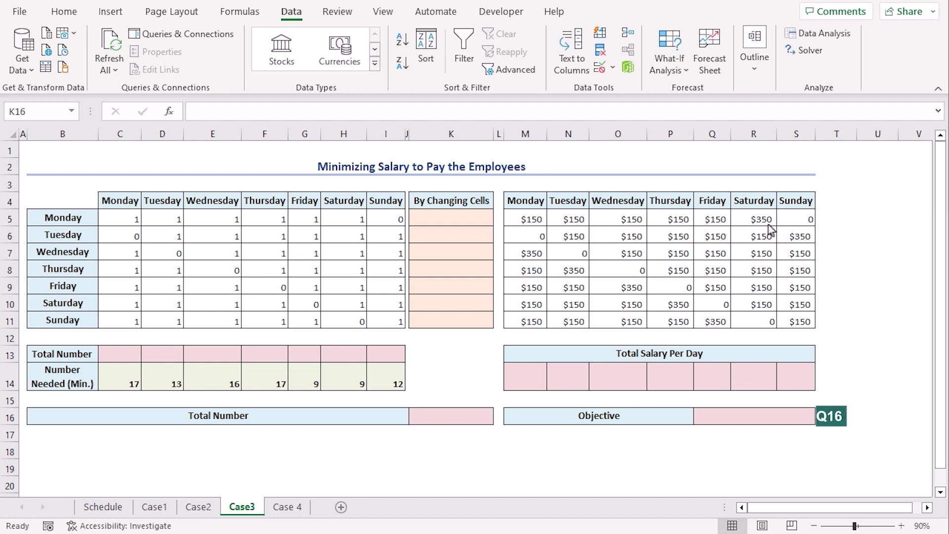
{"action": "left_click", "coordinate": [752, 412]}
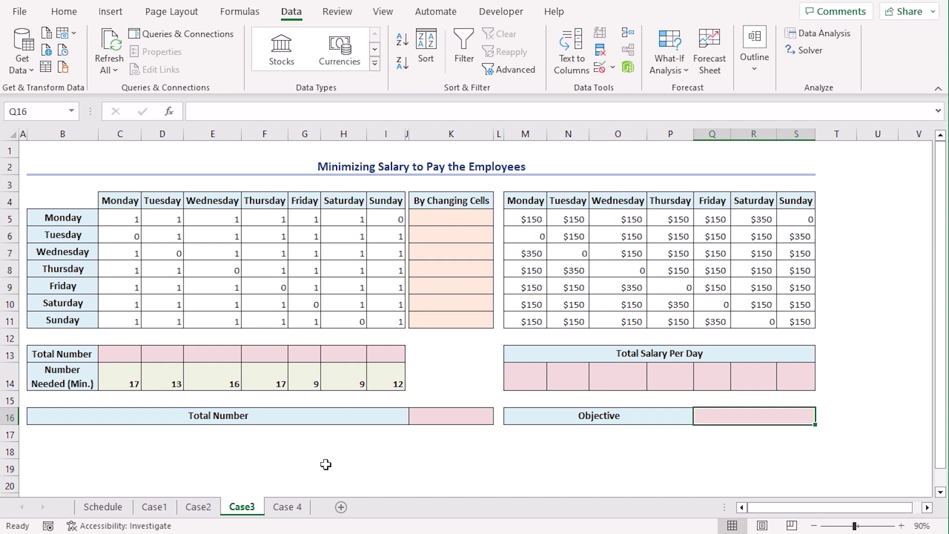
- Enter =SUMPRODUCT($K$5:$K$11,C5:C11) in C13 and fill it across to I13
{"action": "double_click", "coordinate": [118, 353]}
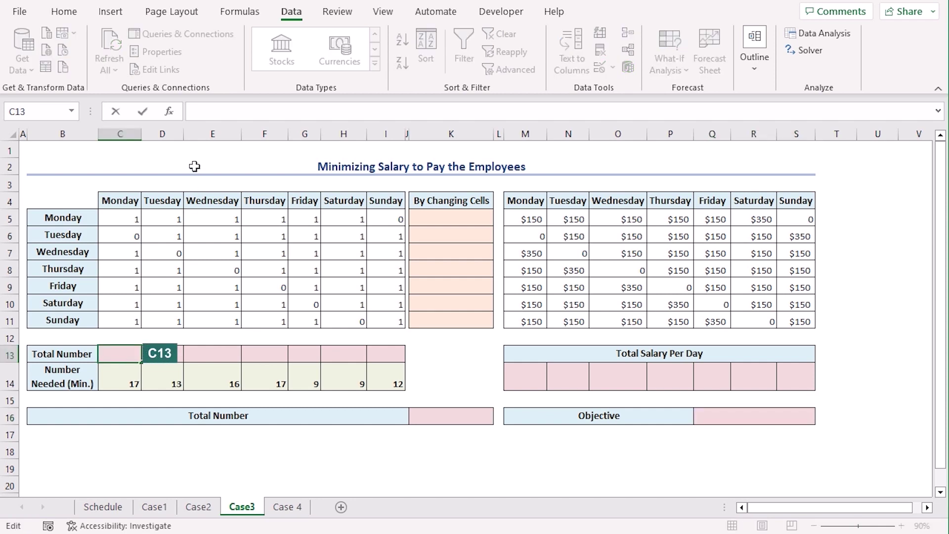
{"action": "type", "text": "=sum"}
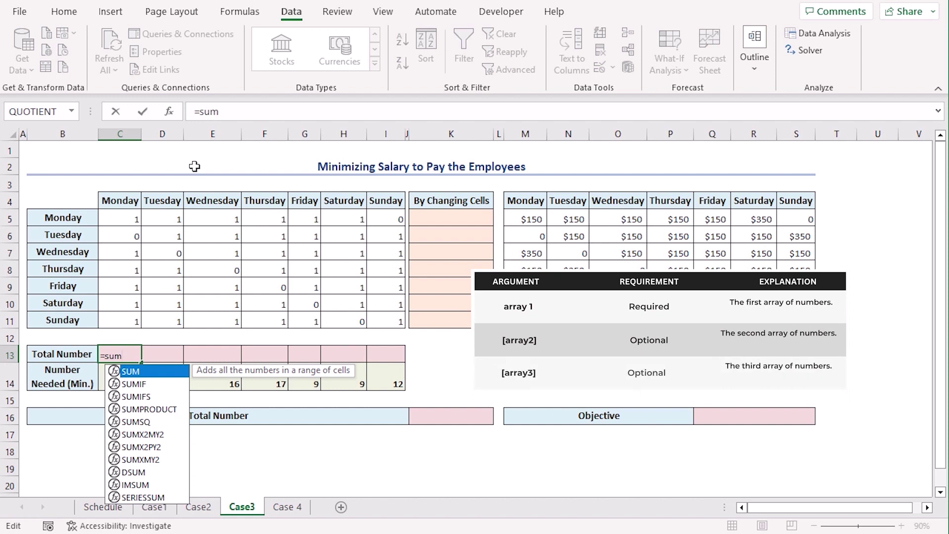
{"action": "type", "text": "p"}
{"action": "key", "text": "Tab"}
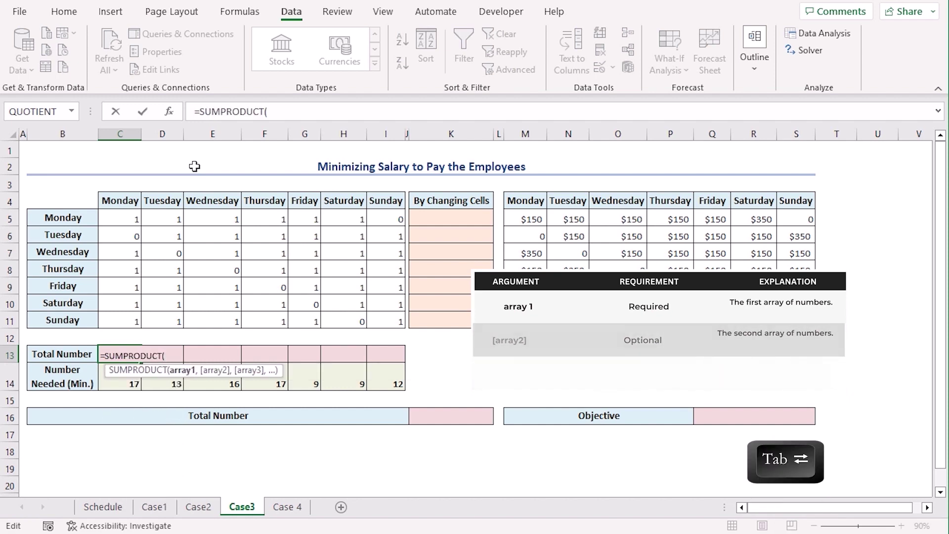
{"action": "left_click_drag", "start_coordinate": [453, 218], "coordinate": [455, 314]}
{"action": "key", "text": "F4"}
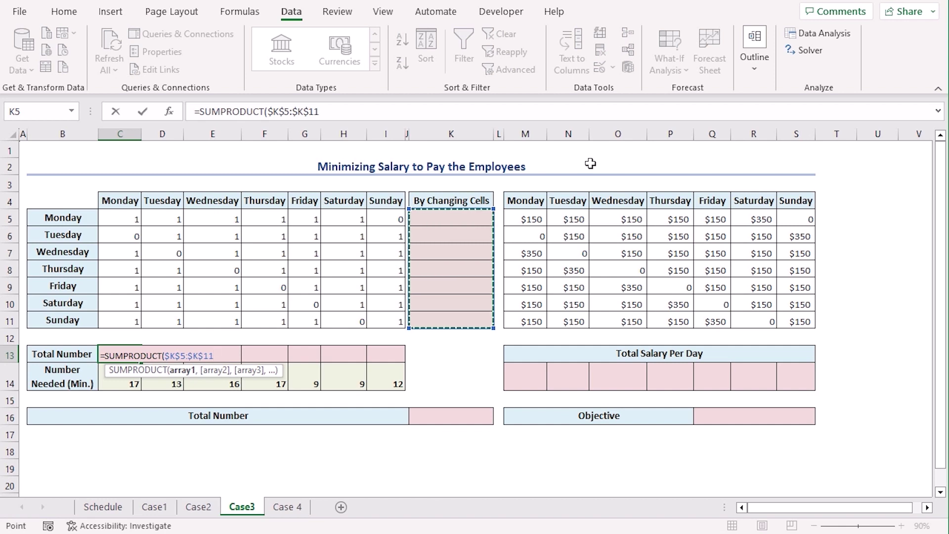
{"action": "type", "text": ","}
{"action": "left_click_drag", "start_coordinate": [111, 221], "coordinate": [114, 321]}
{"action": "key", "text": "Return"}
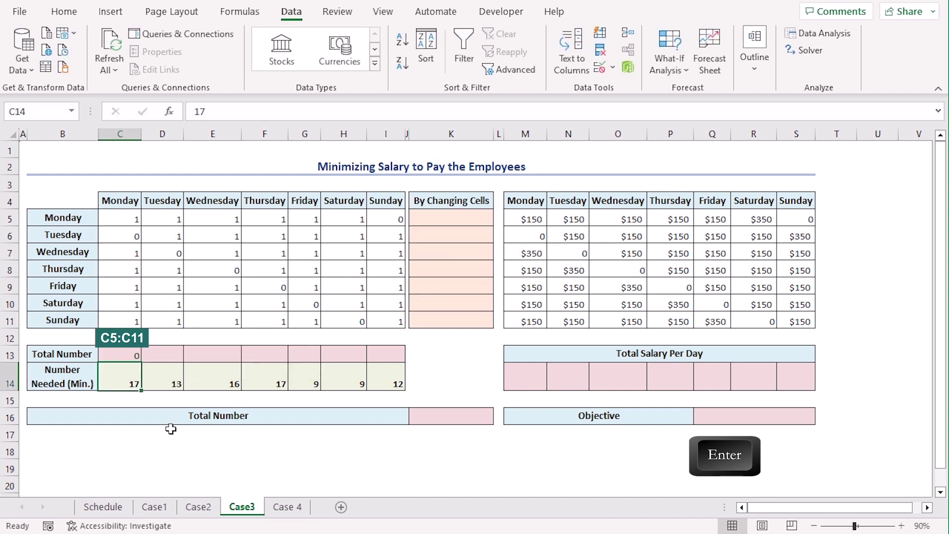
{"action": "left_click", "coordinate": [134, 361]}
{"action": "left_click_drag", "start_coordinate": [142, 363], "coordinate": [398, 350]}
{"action": "left_click", "coordinate": [474, 462]}
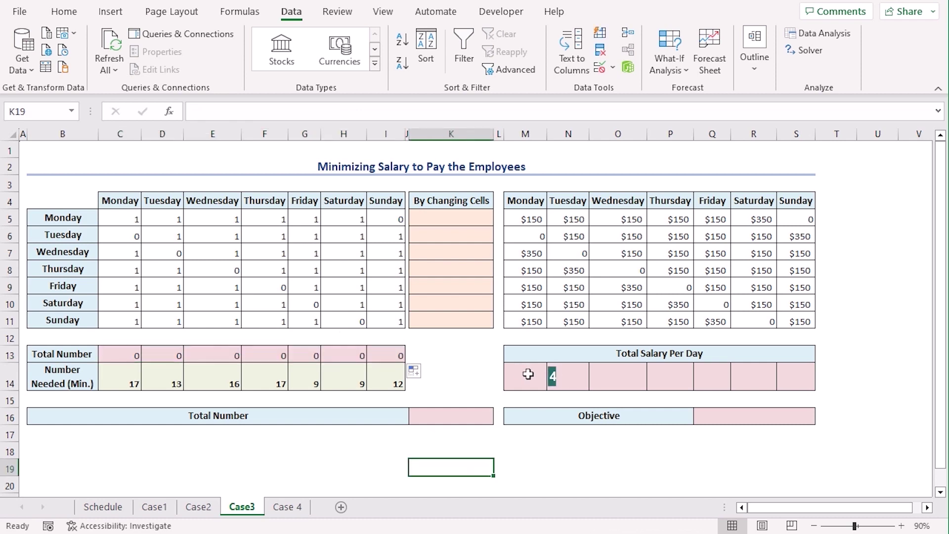
- Enter =SUMPRODUCT($K$5:$K$11,M5:M11) in M14 and fill it through S14
{"action": "left_click", "coordinate": [527, 374]}
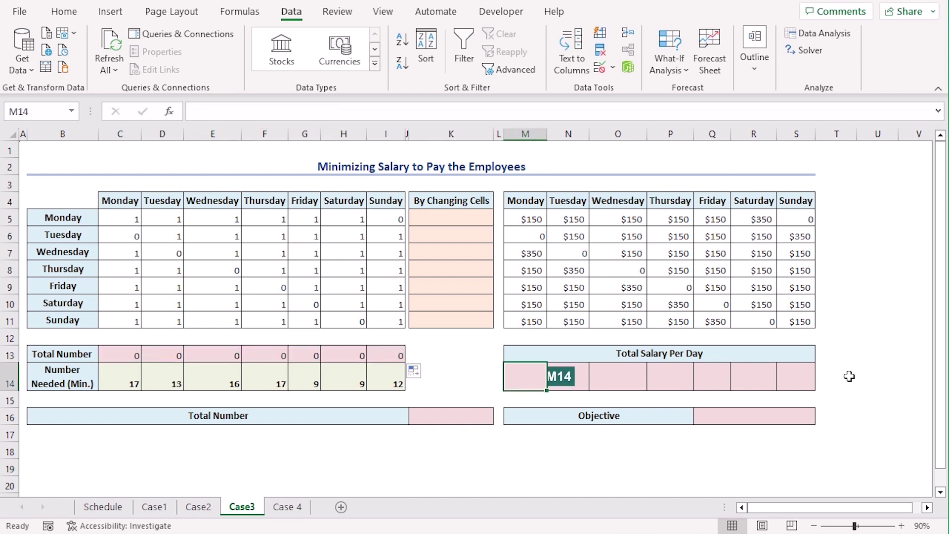
{"action": "type", "text": "=sump"}
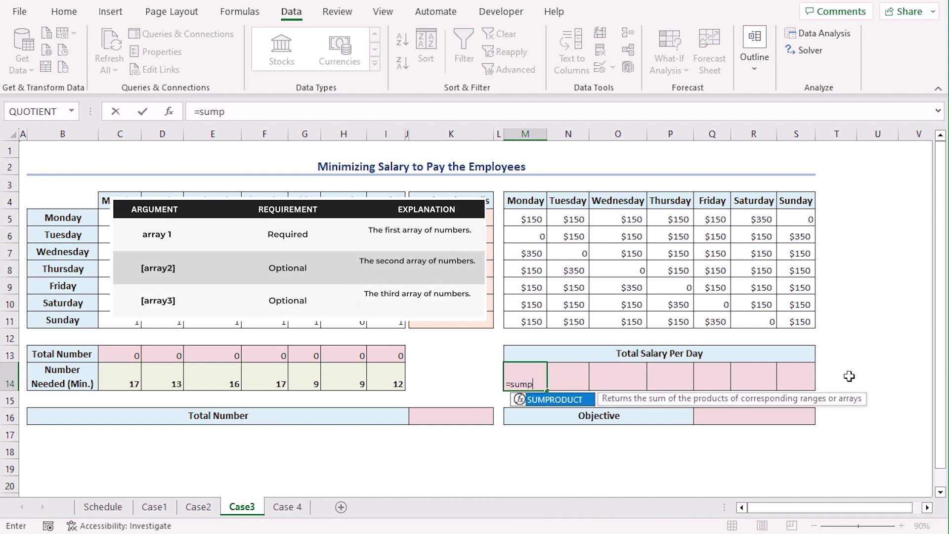
{"action": "key", "text": "Tab"}
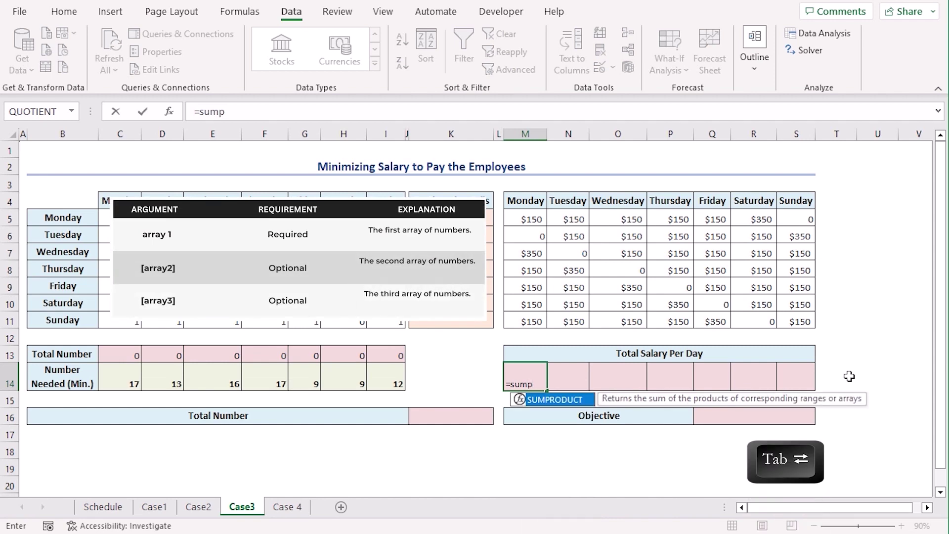
{"action": "left_click", "coordinate": [454, 216]}
{"action": "left_click_drag", "start_coordinate": [455, 216], "coordinate": [451, 321]}
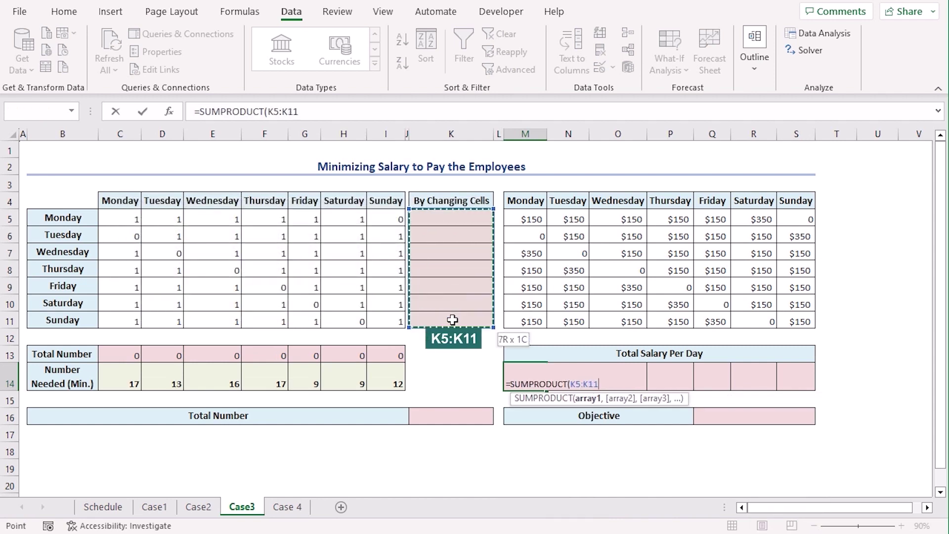
{"action": "key", "text": "F4"}
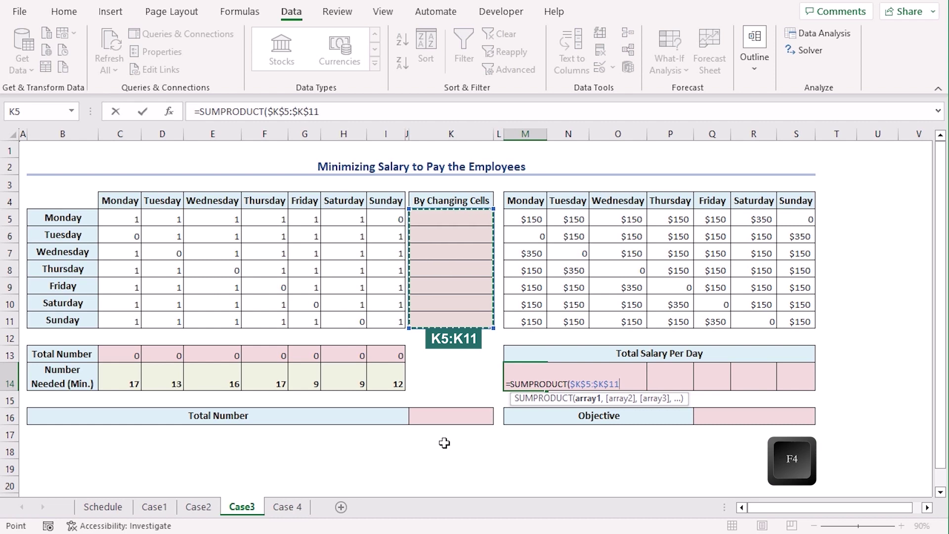
{"action": "type", "text": ","}
{"action": "left_click_drag", "start_coordinate": [525, 219], "coordinate": [532, 320]}
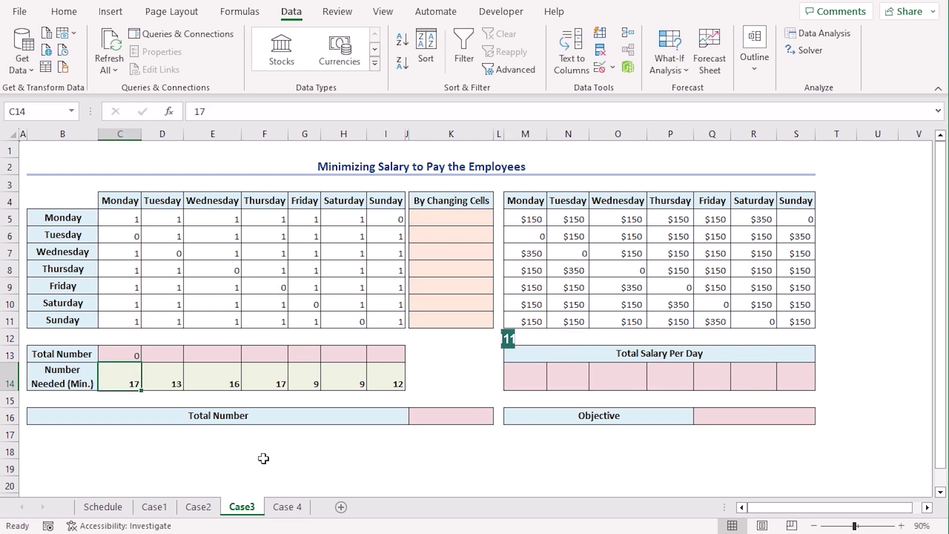
{"action": "key", "text": "Return"}
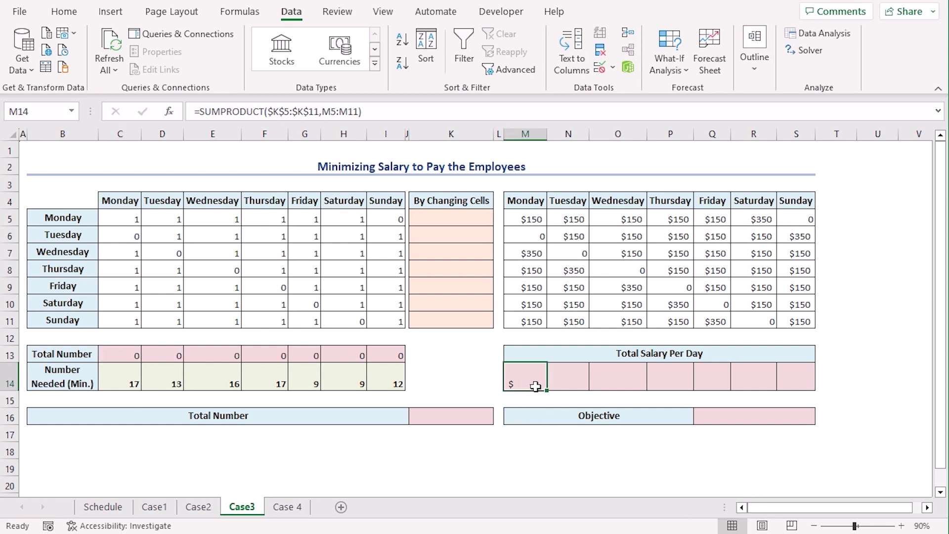
{"action": "left_click_drag", "start_coordinate": [546, 392], "coordinate": [806, 386]}
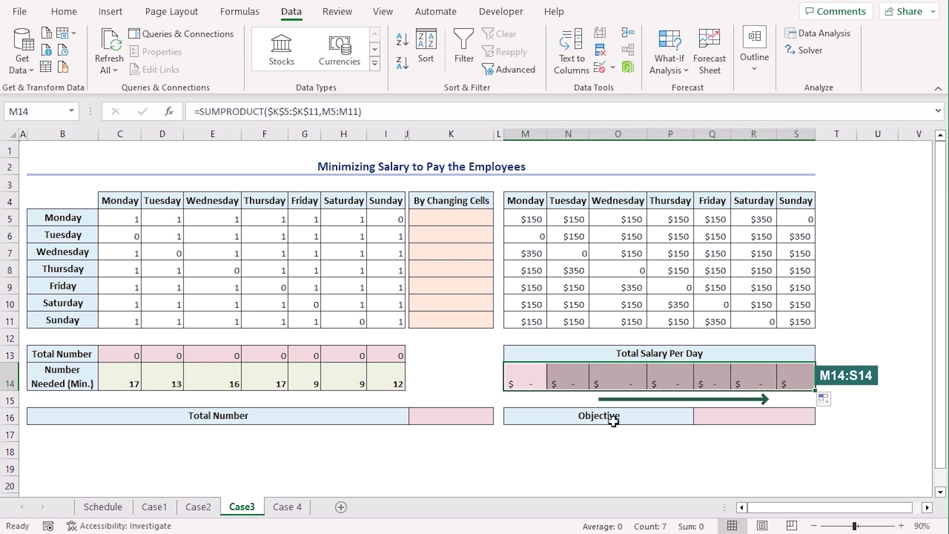
- Enter =SUM(K5:K11) in the Total Number cell K16
{"action": "left_click", "coordinate": [451, 417]}
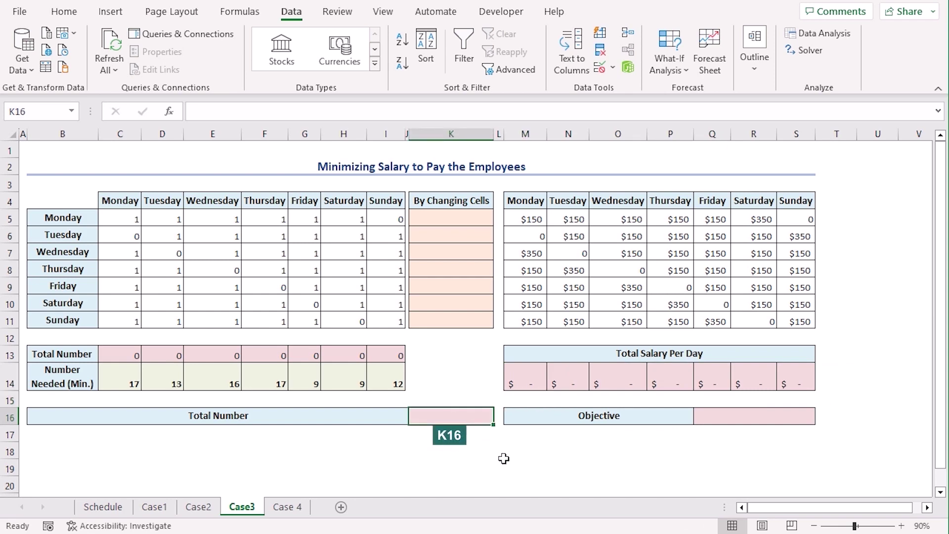
{"action": "type", "text": "=sum"}
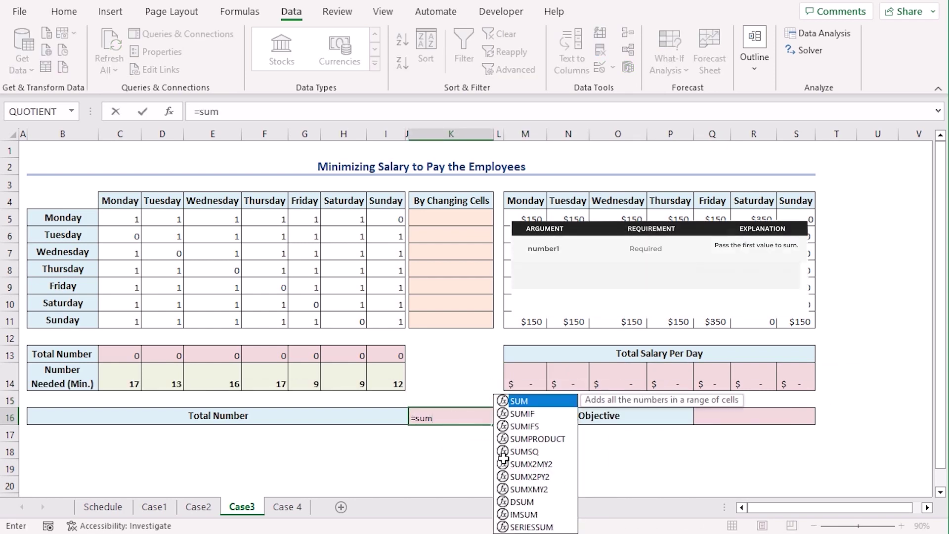
{"action": "key", "text": "Tab"}
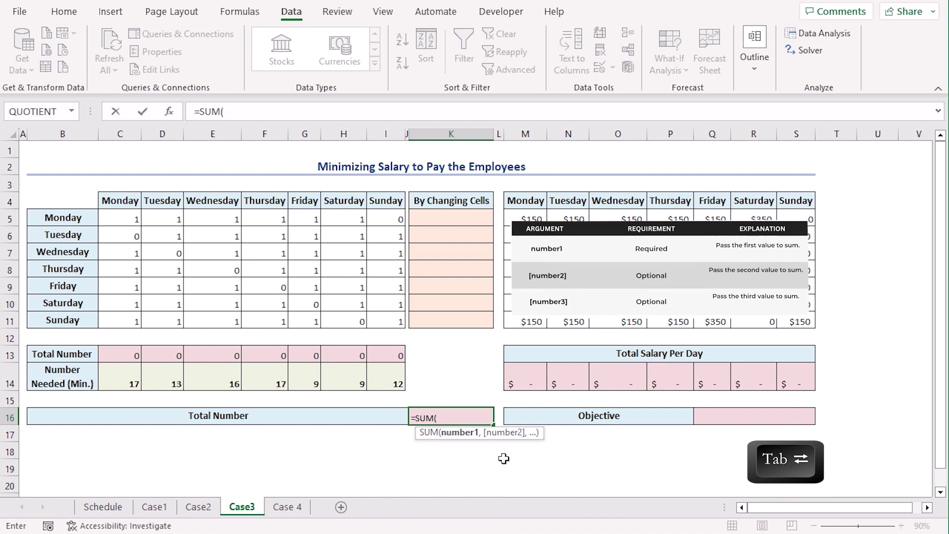
{"action": "left_click", "coordinate": [469, 218]}
{"action": "left_click_drag", "start_coordinate": [470, 218], "coordinate": [466, 319]}
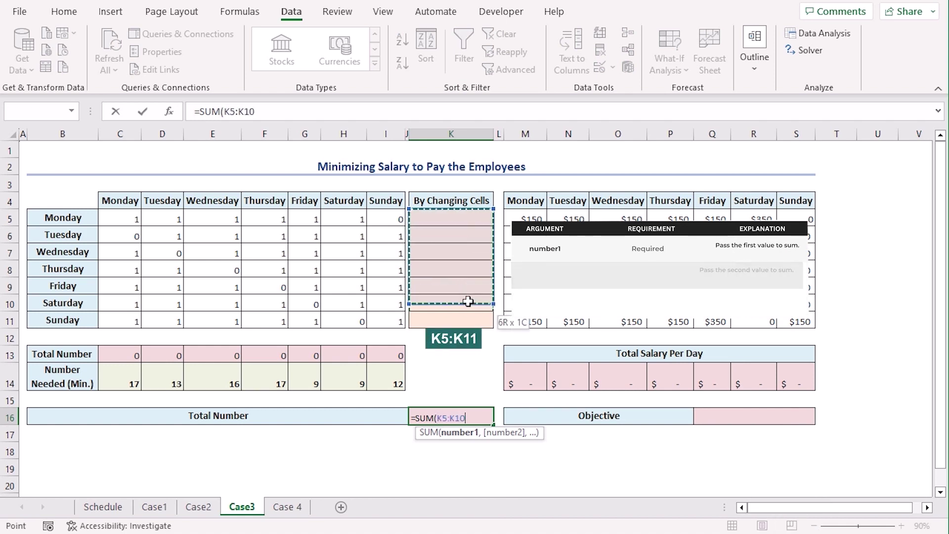
{"action": "key", "text": "Return"}
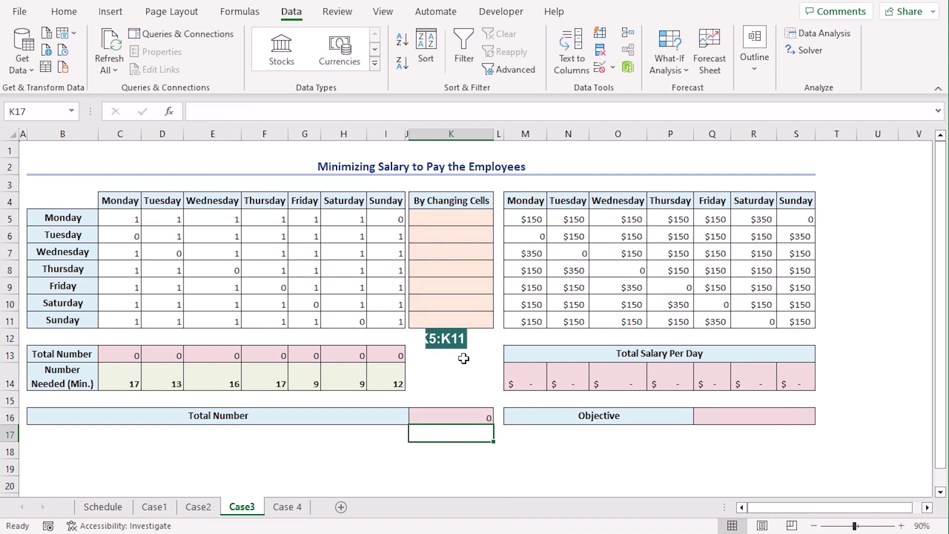
- Enter =SUM(M14:S14) in the Objective cell Q16
{"action": "left_click", "coordinate": [739, 416]}
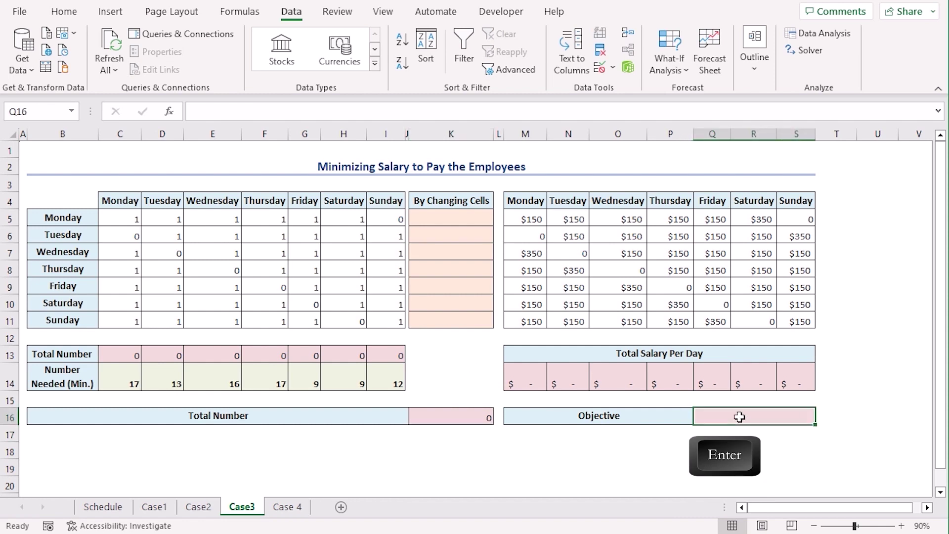
{"action": "type", "text": "=sum"}
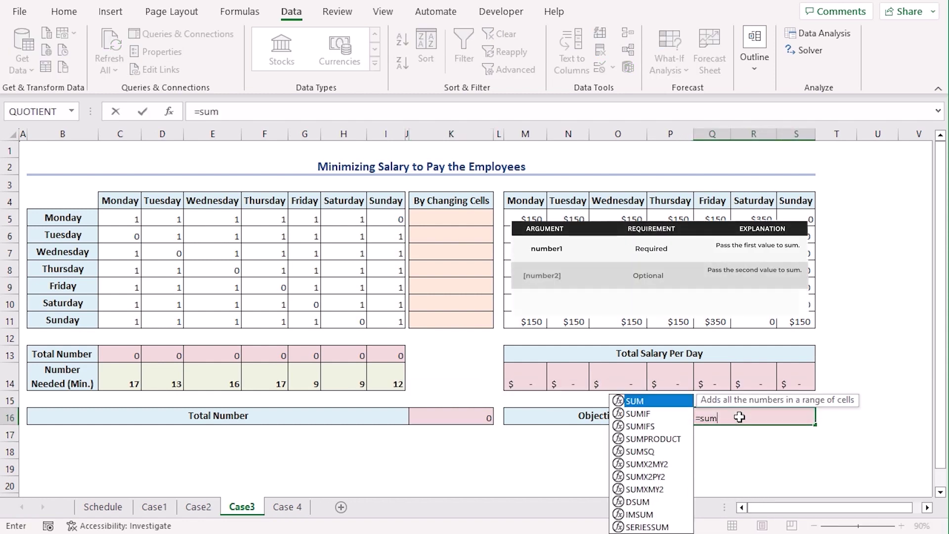
{"action": "key", "text": "Tab"}
{"action": "left_click_drag", "start_coordinate": [519, 378], "coordinate": [806, 376]}
{"action": "key", "text": "Return"}
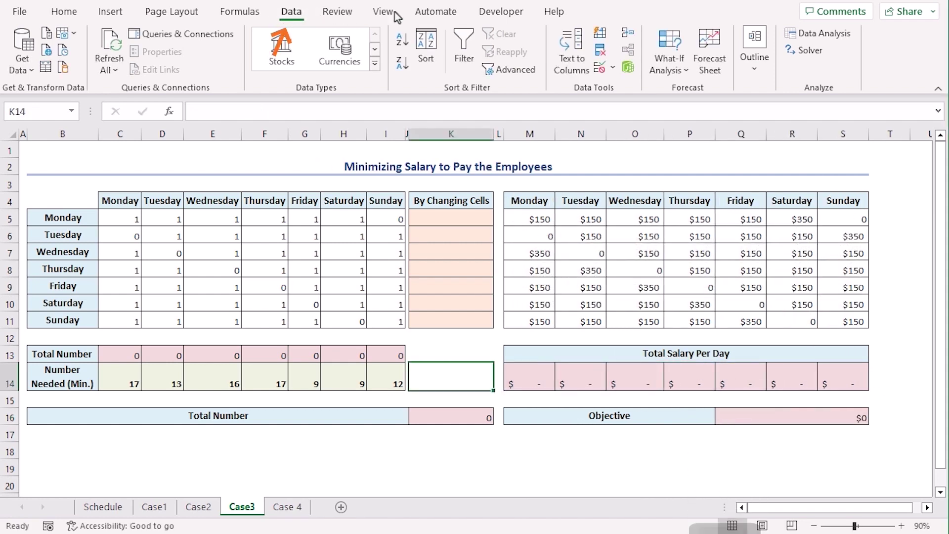
- In Solver, minimise objective $Q$16 by changing cells K5:K11
{"action": "left_click", "coordinate": [807, 52]}
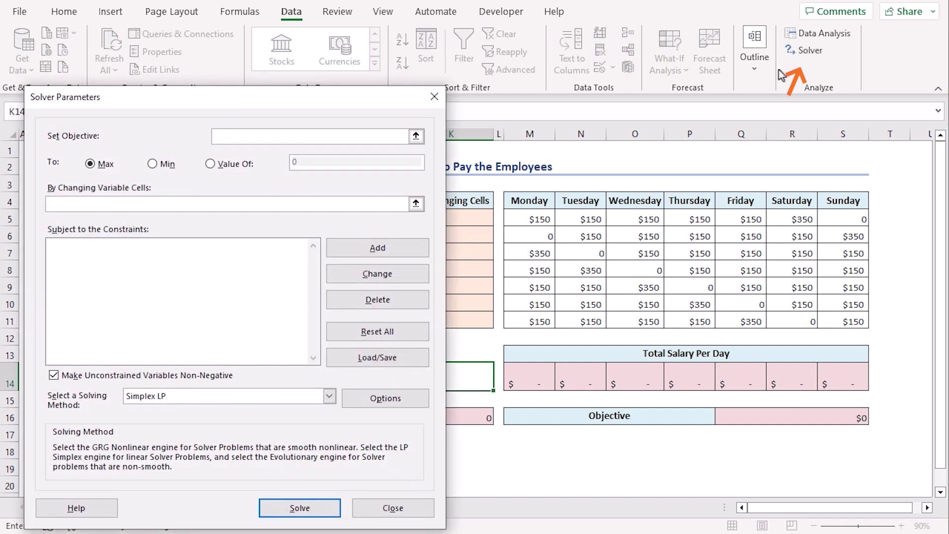
{"action": "left_click", "coordinate": [303, 135]}
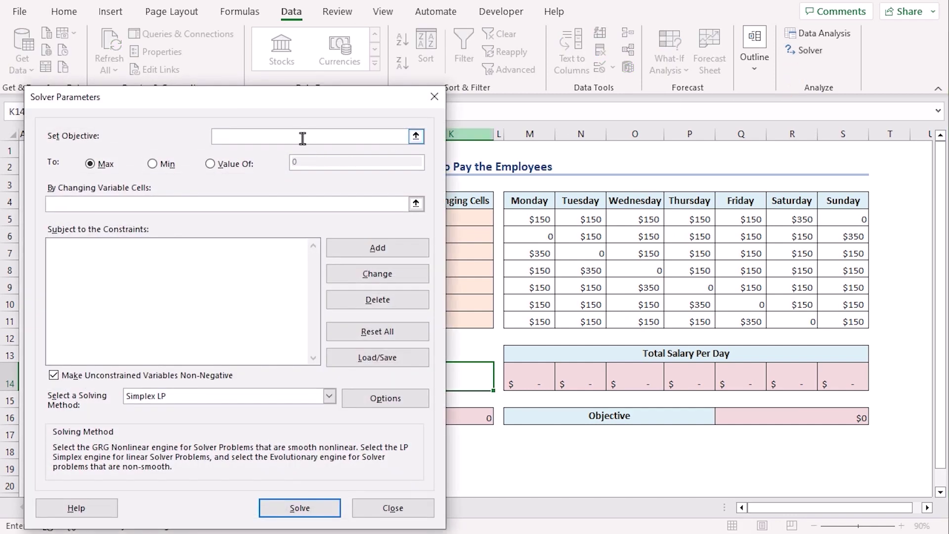
{"action": "left_click", "coordinate": [798, 420]}
{"action": "left_click", "coordinate": [152, 163]}
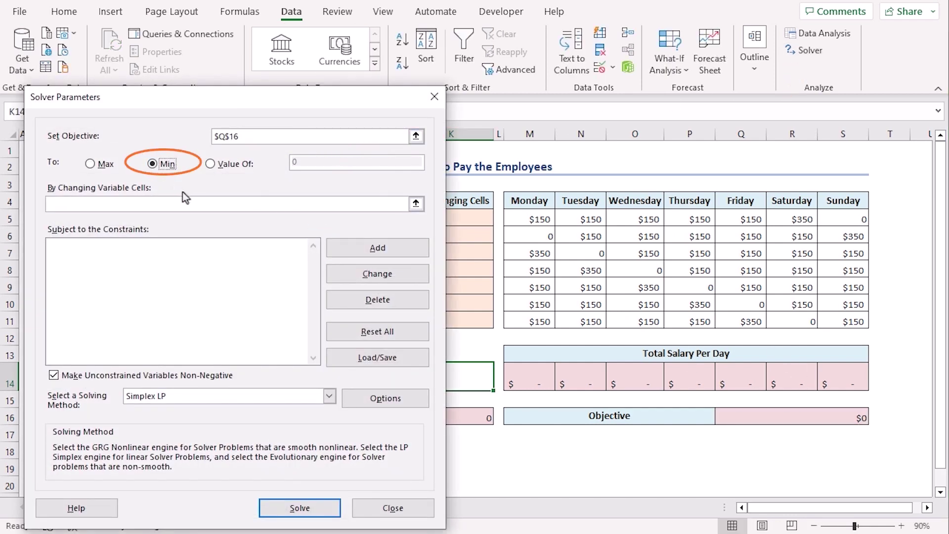
{"action": "left_click", "coordinate": [199, 203]}
{"action": "left_click_drag", "start_coordinate": [460, 219], "coordinate": [482, 319]}
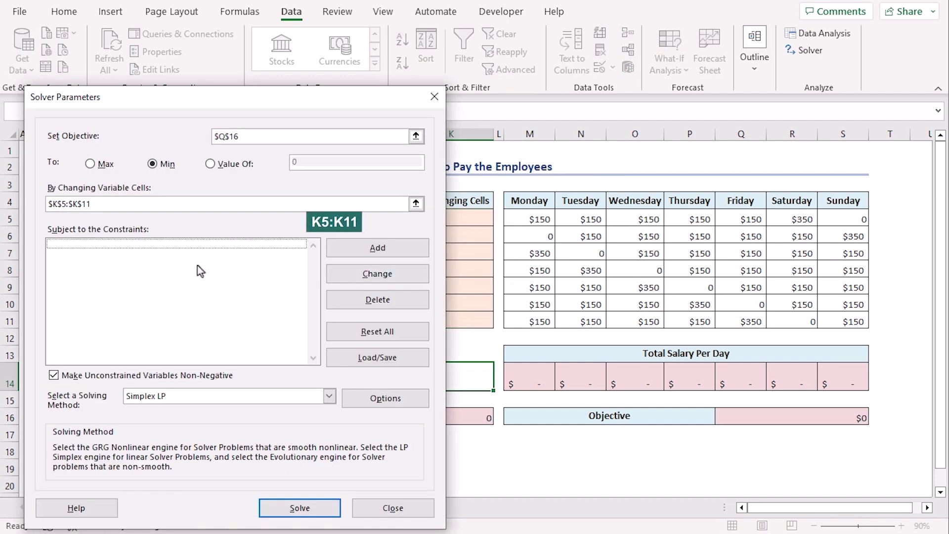
- Add constraints K5:K11 integer and C13:I13 >= C14:I14, keeping Simplex LP
{"action": "left_click", "coordinate": [360, 246]}
{"action": "left_click", "coordinate": [444, 219]}
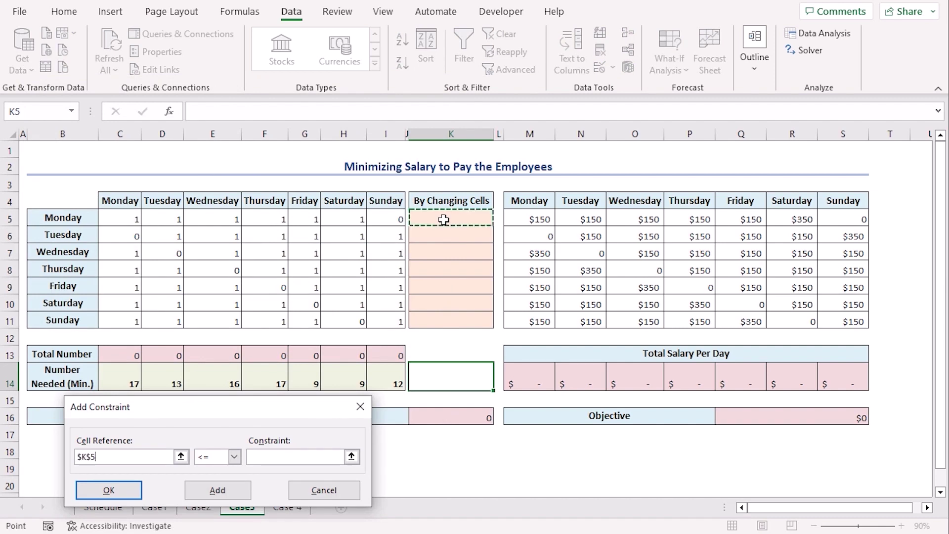
{"action": "left_click_drag", "start_coordinate": [444, 219], "coordinate": [439, 316]}
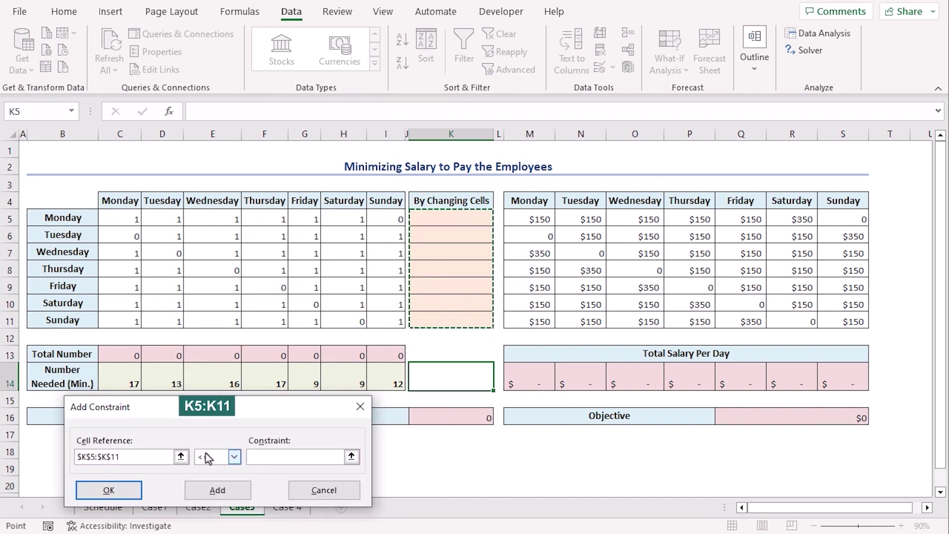
{"action": "left_click", "coordinate": [207, 457]}
{"action": "left_click", "coordinate": [218, 502]}
{"action": "left_click", "coordinate": [241, 496]}
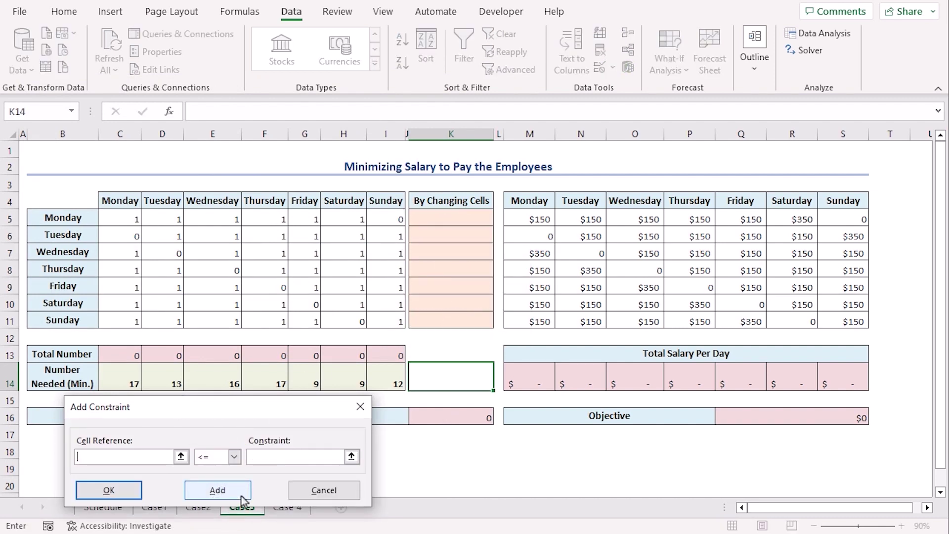
{"action": "left_click_drag", "start_coordinate": [126, 352], "coordinate": [386, 353]}
{"action": "left_click", "coordinate": [234, 457]}
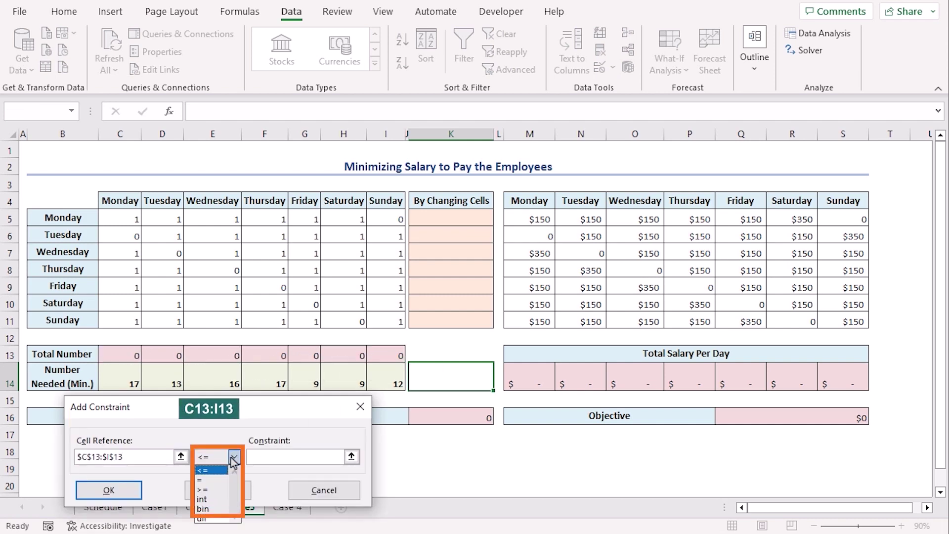
{"action": "left_click", "coordinate": [204, 490]}
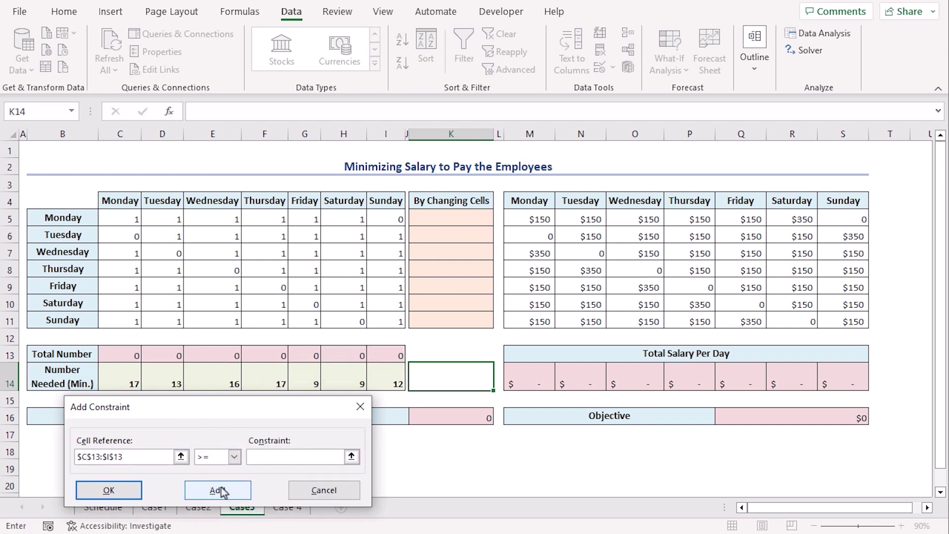
{"action": "left_click_drag", "start_coordinate": [134, 388], "coordinate": [373, 381]}
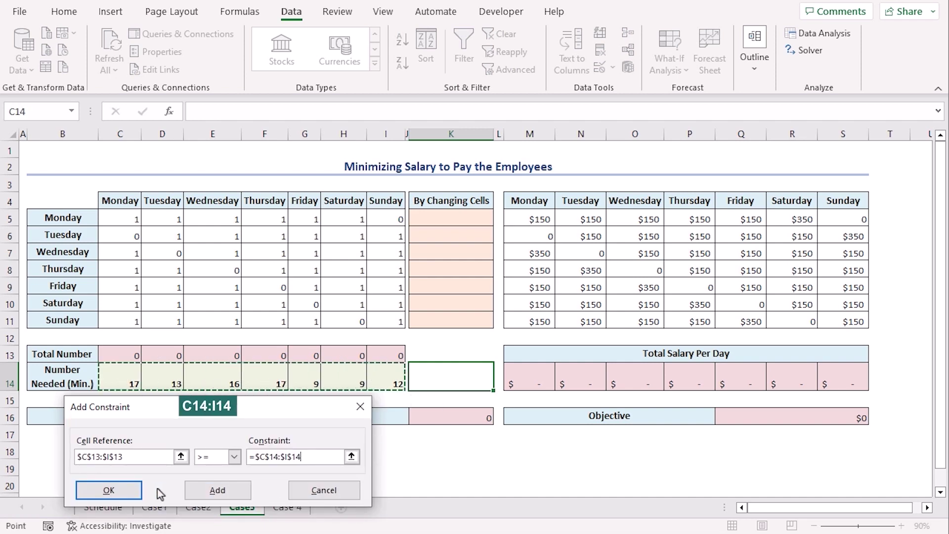
{"action": "left_click", "coordinate": [136, 488]}
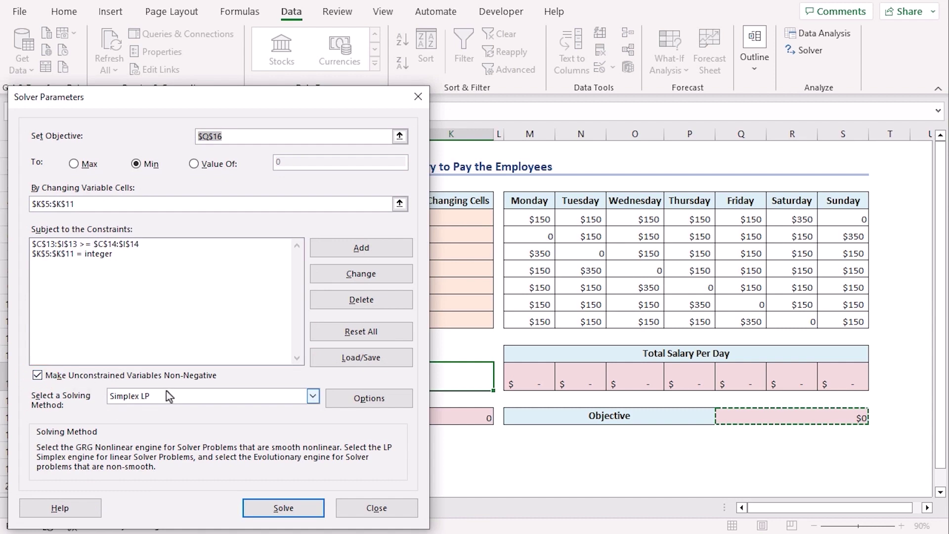
{"action": "left_click", "coordinate": [180, 396]}
{"action": "left_click", "coordinate": [180, 396]}
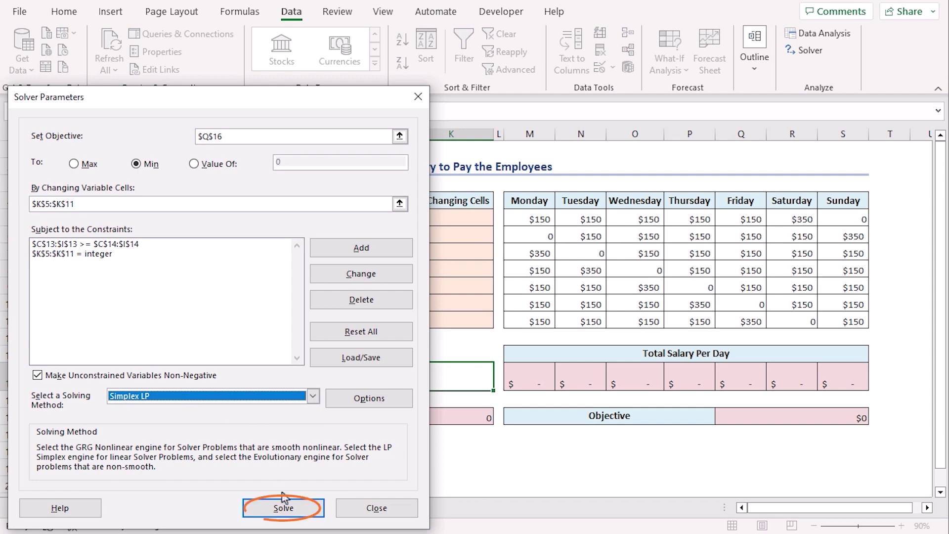
- Solve for a $18,700 objective with 17 employees, then autofit columns M–S
{"action": "left_click", "coordinate": [283, 506]}
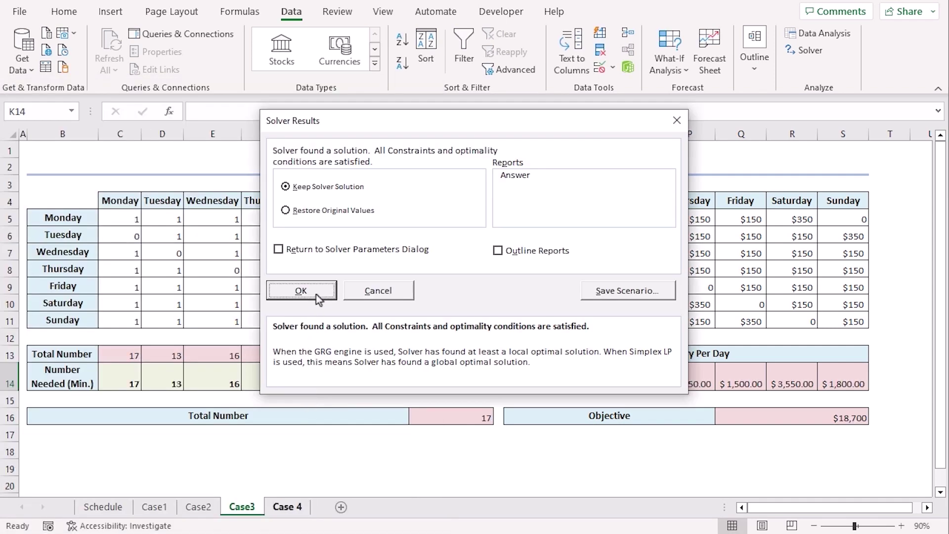
{"action": "left_click", "coordinate": [301, 290]}
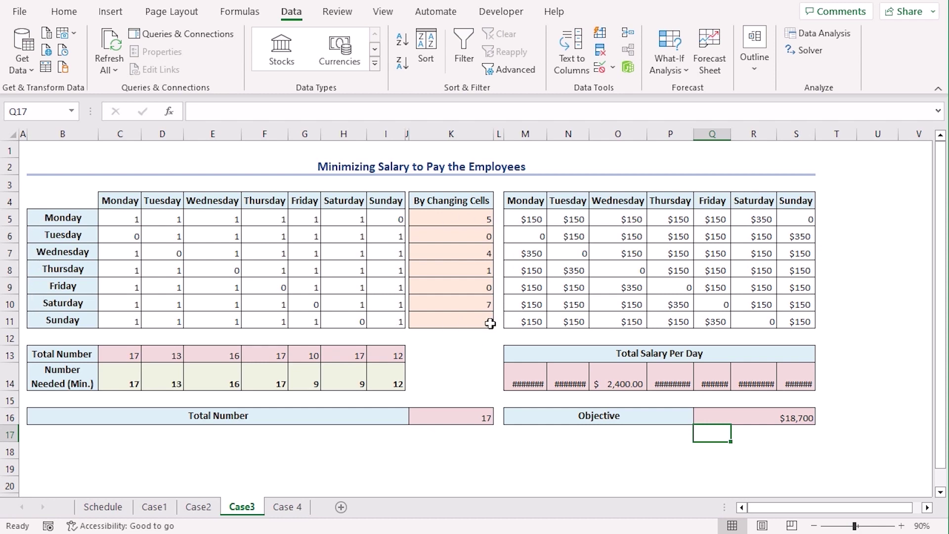
{"action": "left_click_drag", "start_coordinate": [526, 134], "coordinate": [788, 134]}
{"action": "double_click", "coordinate": [815, 134]}
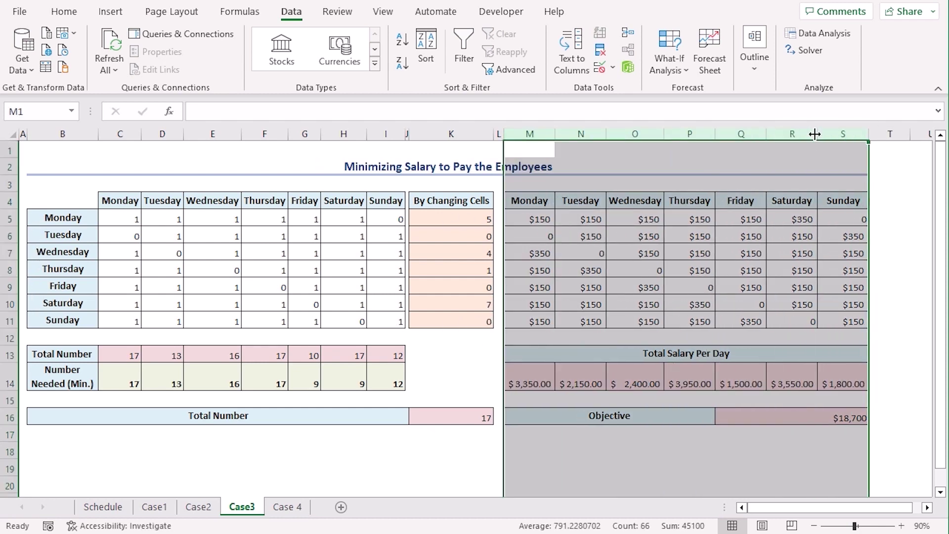
{"action": "left_click", "coordinate": [442, 469]}
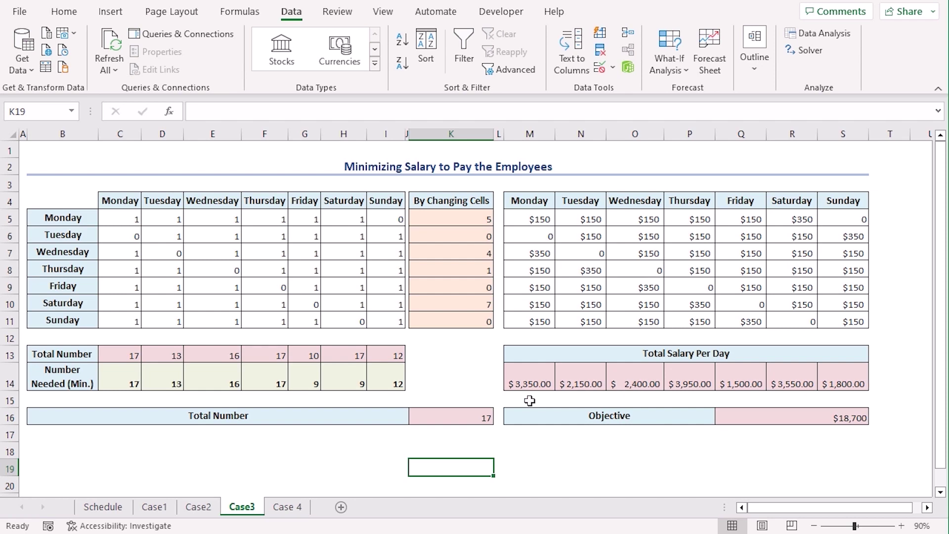
{"action": "left_click", "coordinate": [428, 416]}
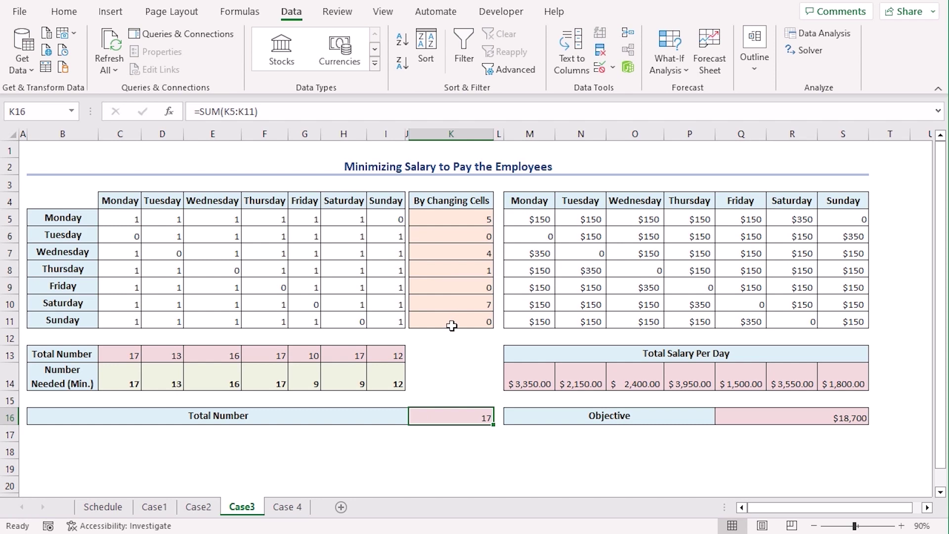
{"action": "left_click", "coordinate": [802, 421]}
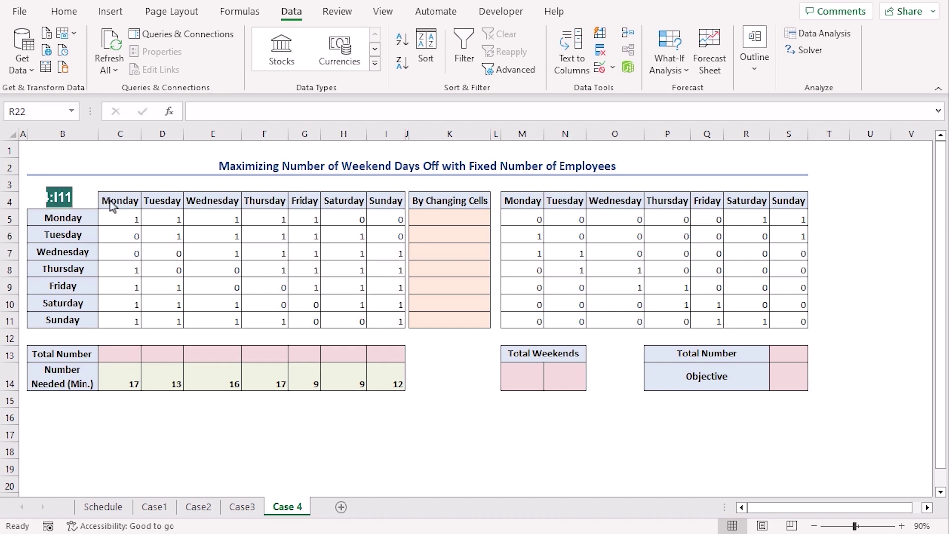
- Highlight the work-pattern table C4:I11, weekend days-off table M4:S11, changing cells K5:K11, and cells S13 and S14
{"action": "left_click_drag", "start_coordinate": [123, 206], "coordinate": [379, 323]}
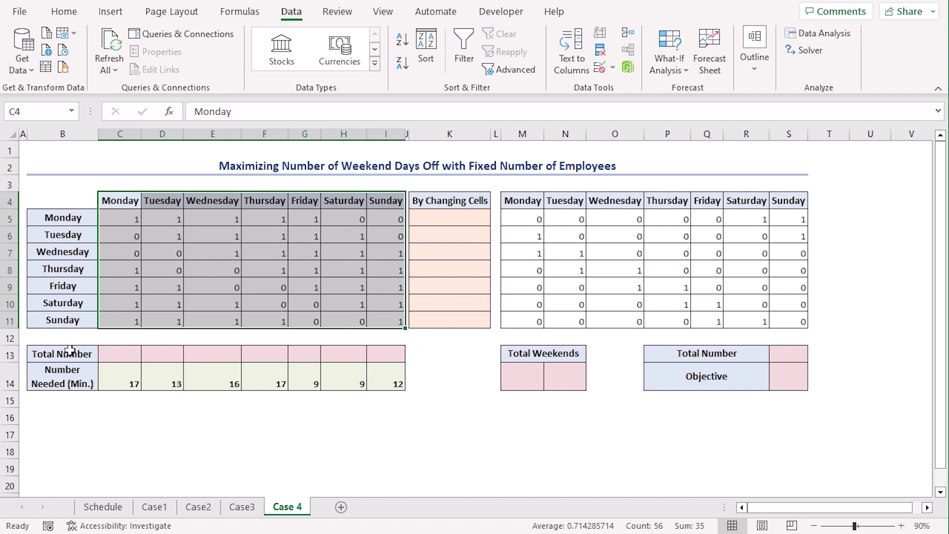
{"action": "left_click", "coordinate": [479, 415]}
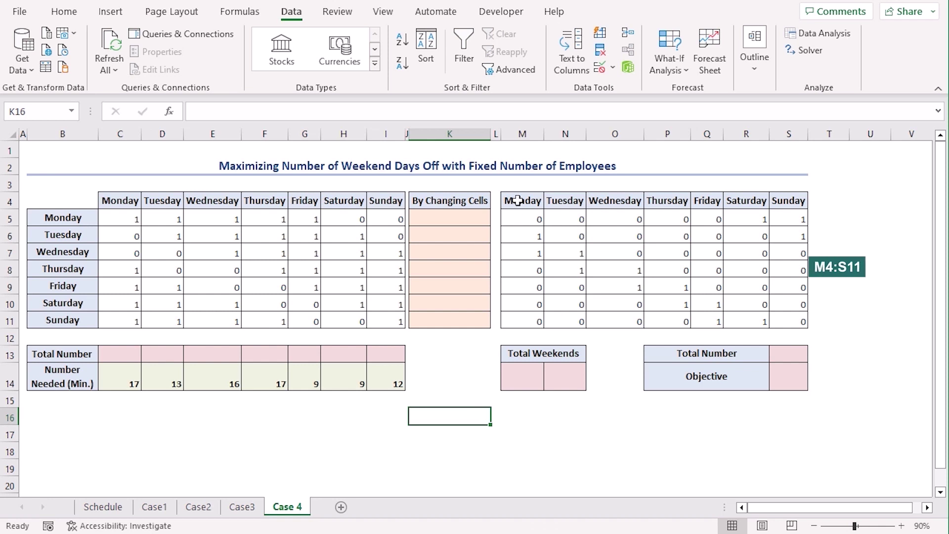
{"action": "left_click_drag", "start_coordinate": [517, 200], "coordinate": [797, 320]}
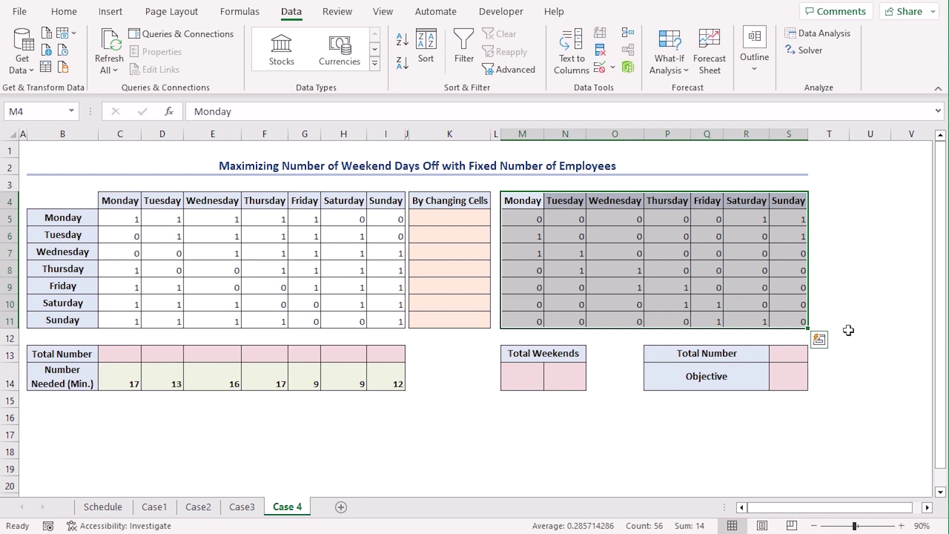
{"action": "left_click", "coordinate": [508, 454]}
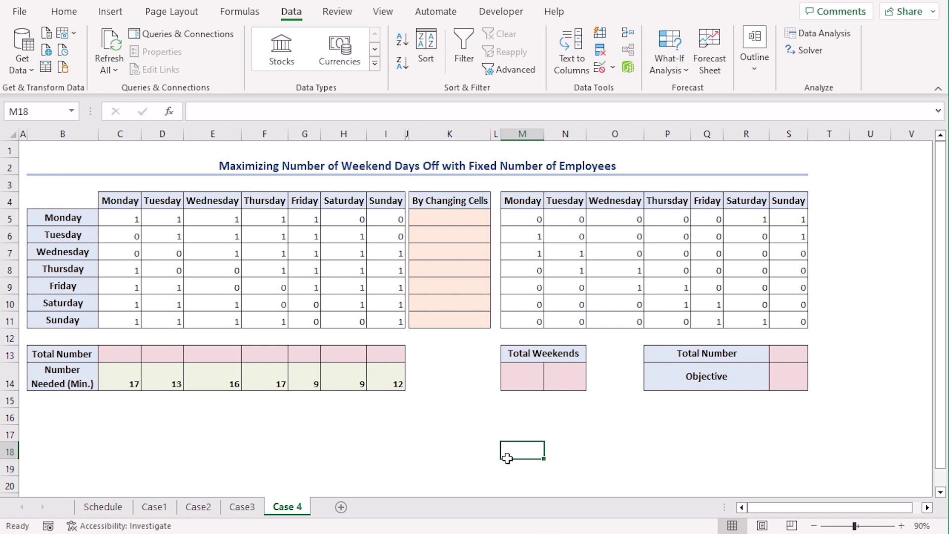
{"action": "left_click_drag", "start_coordinate": [435, 219], "coordinate": [441, 318]}
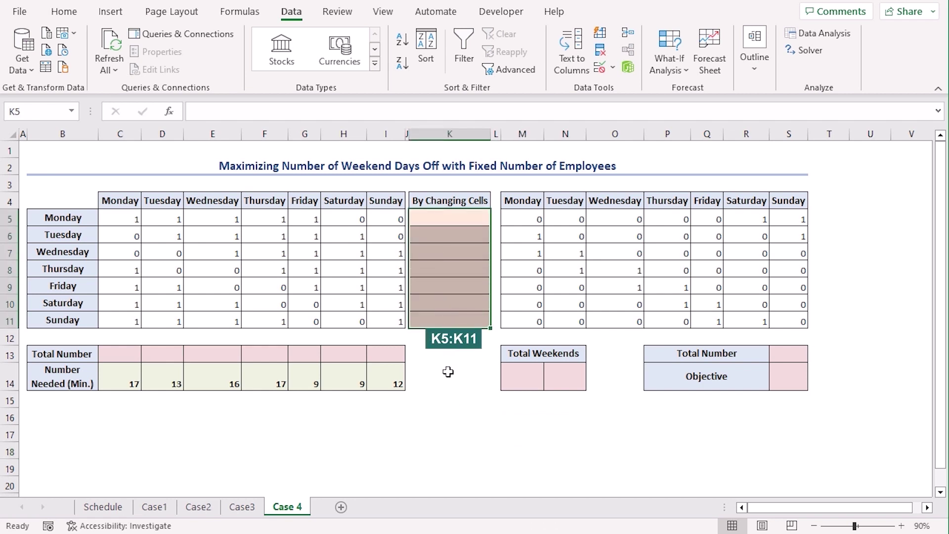
{"action": "left_click", "coordinate": [775, 356]}
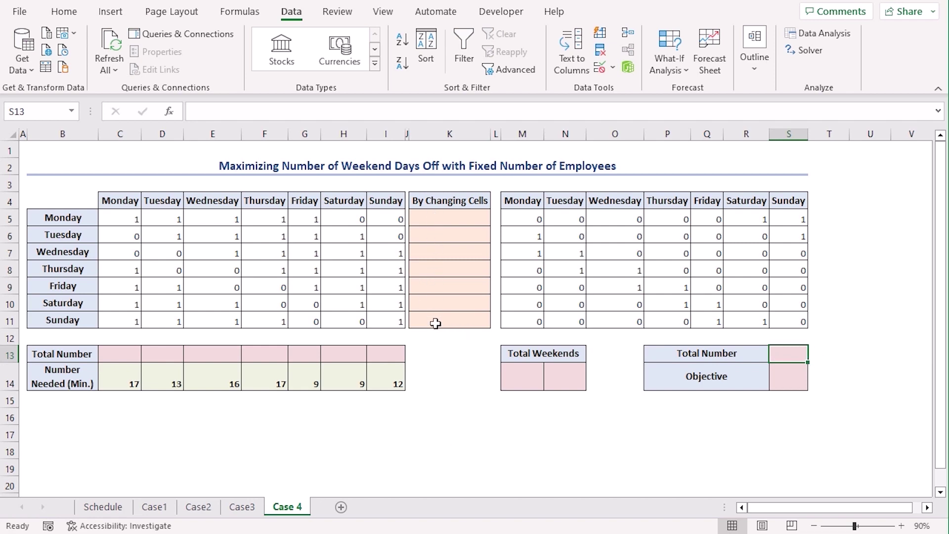
{"action": "left_click", "coordinate": [790, 378]}
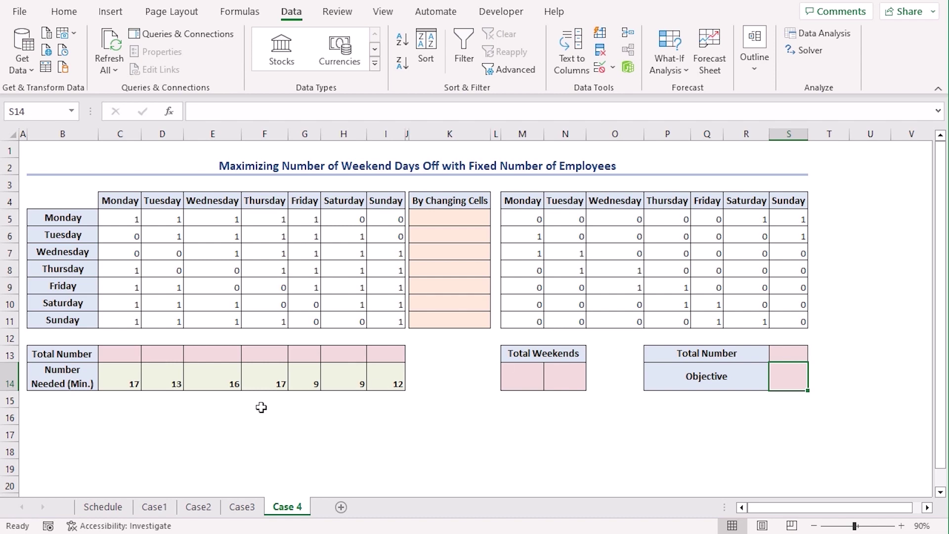
- Enter =SUMPRODUCT($K$5:$K$11,C5:C11) in C13 and fill it across to I13
{"action": "left_click", "coordinate": [114, 355]}
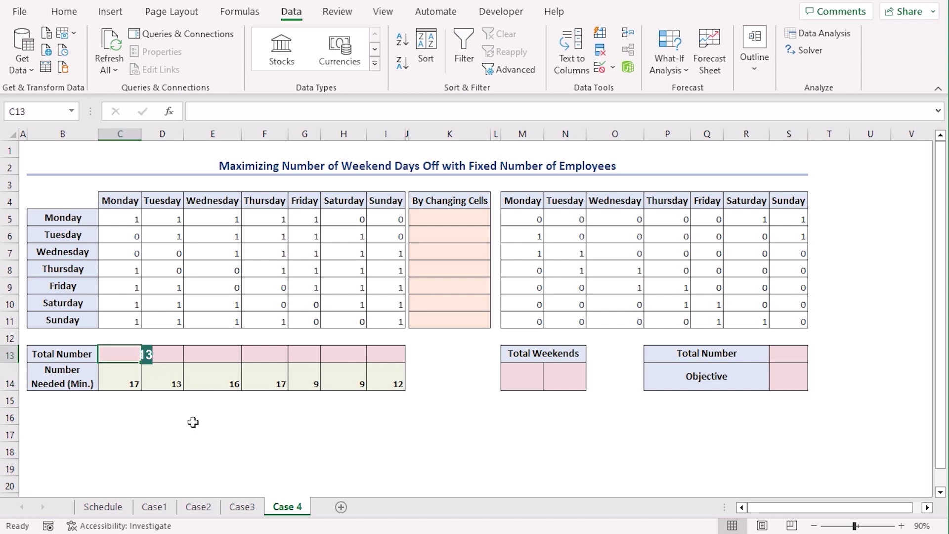
{"action": "type", "text": "=sump"}
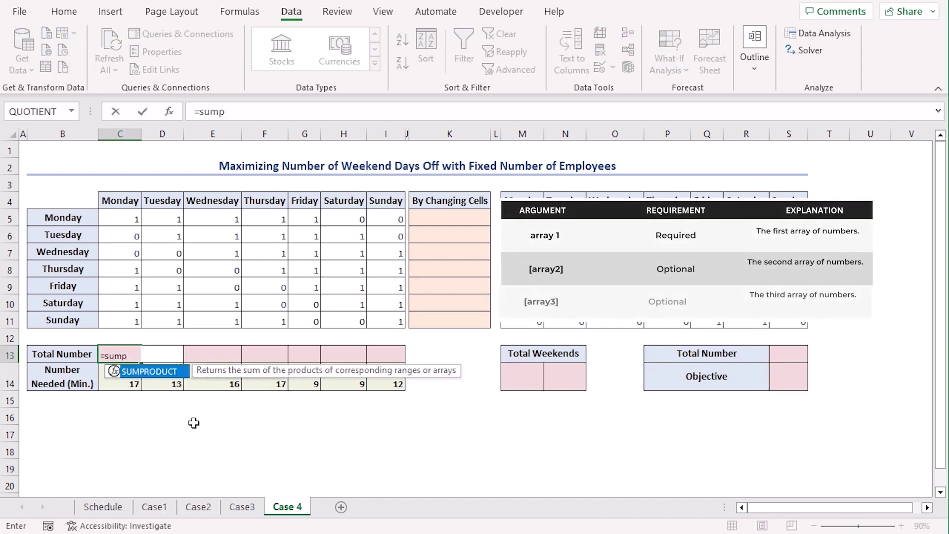
{"action": "key", "text": "Tab"}
{"action": "left_click_drag", "start_coordinate": [450, 218], "coordinate": [450, 321]}
{"action": "key", "text": "F4"}
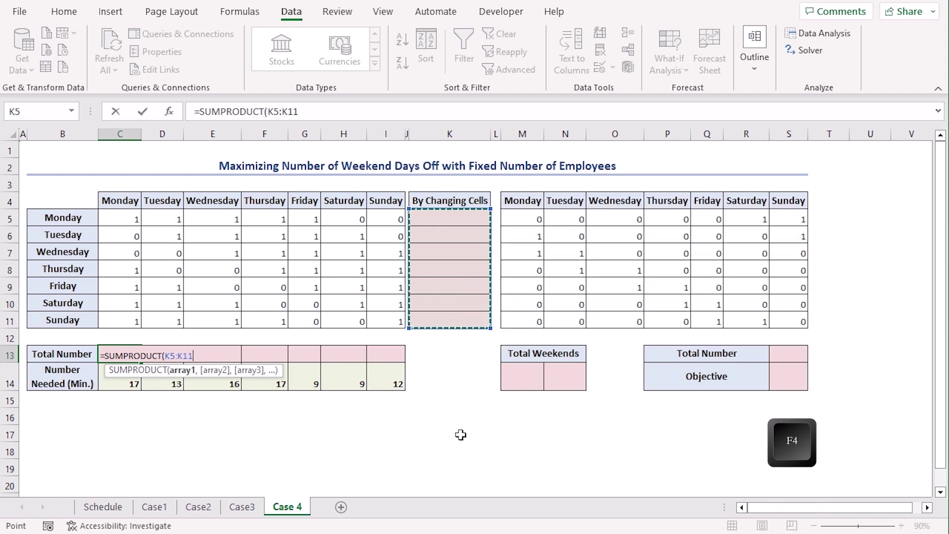
{"action": "type", "text": ","}
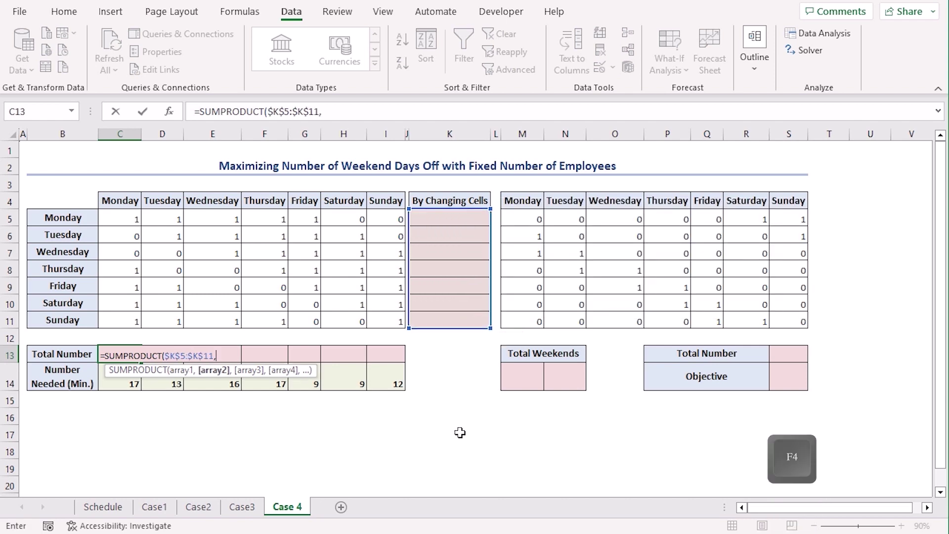
{"action": "left_click_drag", "start_coordinate": [112, 220], "coordinate": [110, 322]}
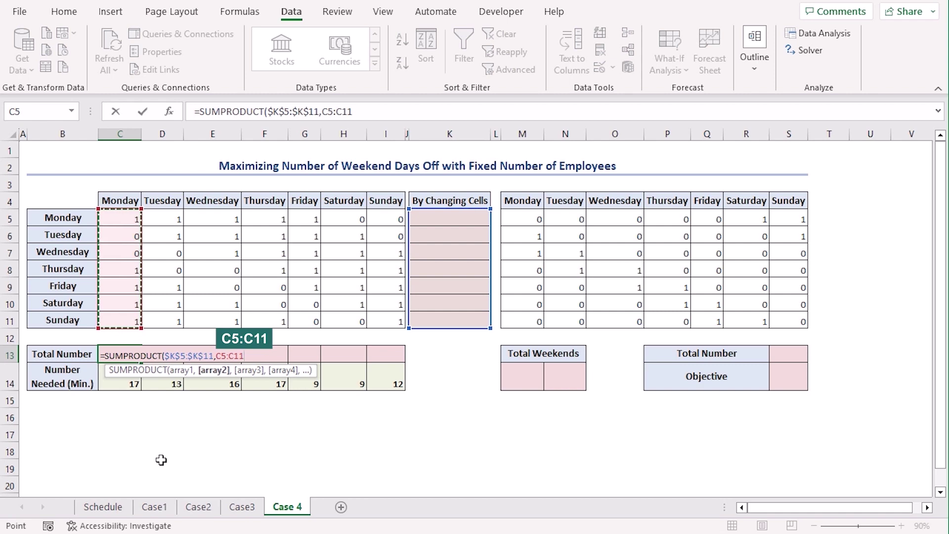
{"action": "key", "text": "Return"}
{"action": "left_click", "coordinate": [139, 358]}
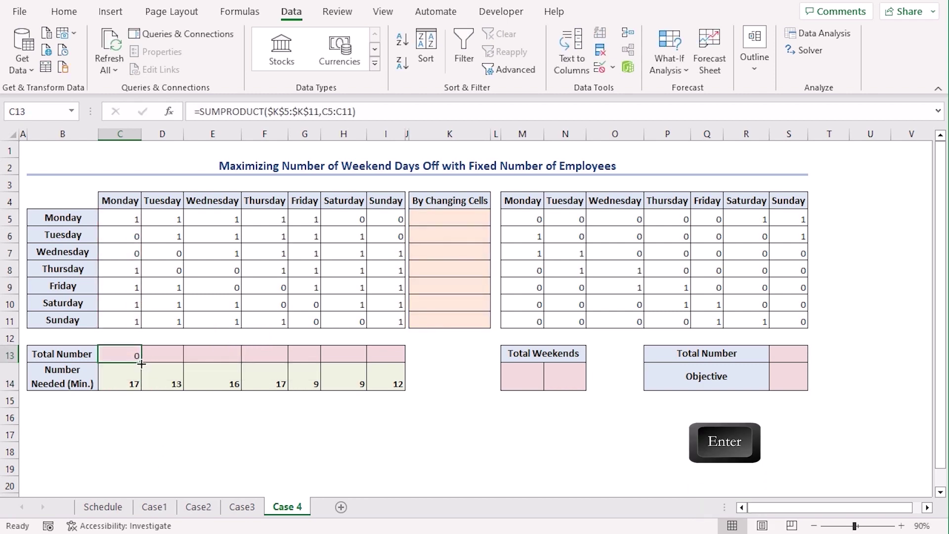
{"action": "left_click_drag", "start_coordinate": [141, 364], "coordinate": [391, 363]}
- Enter =SUMPRODUCT($K$5:$K$11,R5:R11) in M14 and fill it into N14
{"action": "left_click", "coordinate": [449, 467]}
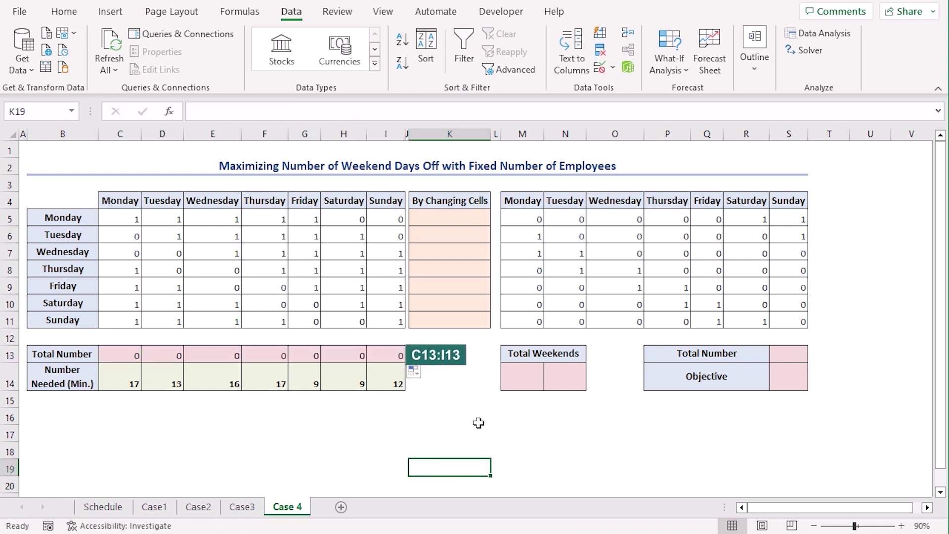
{"action": "left_click", "coordinate": [527, 382]}
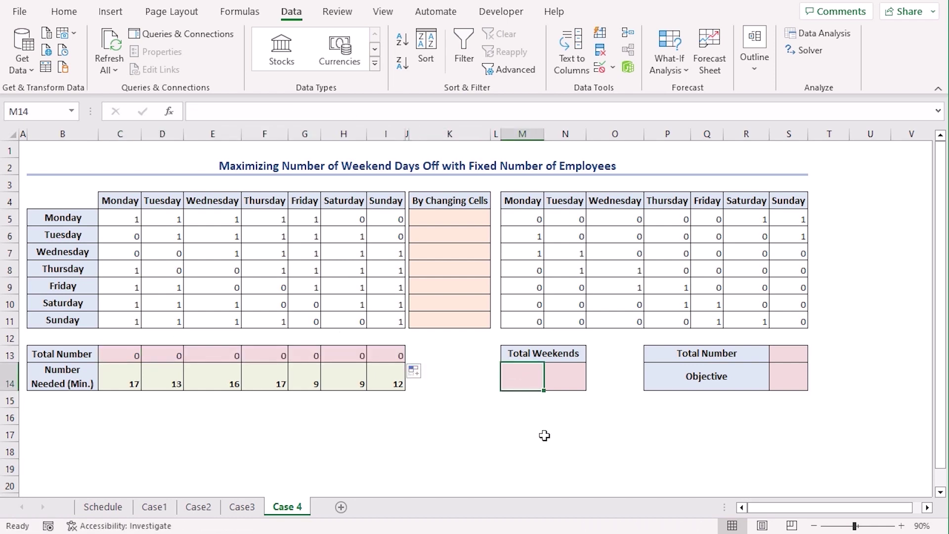
{"action": "type", "text": "=sum"}
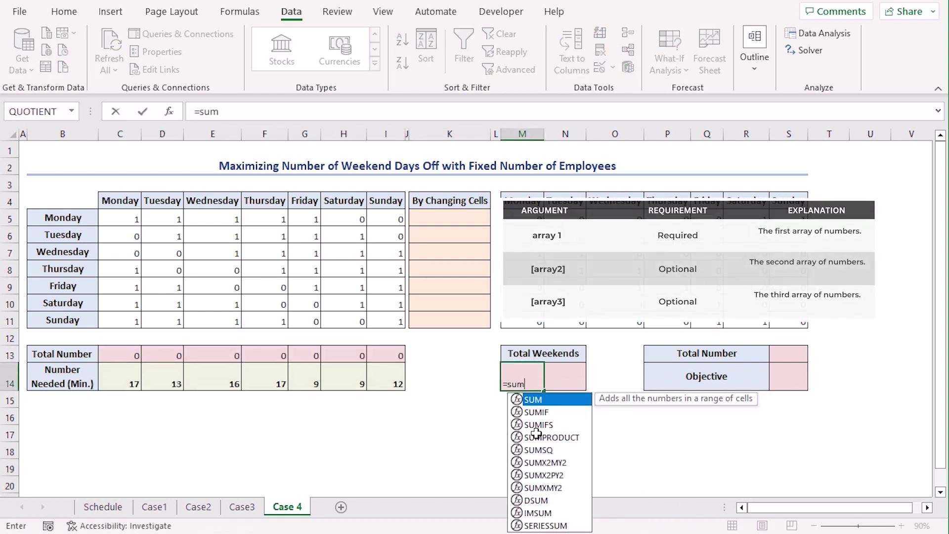
{"action": "type", "text": "p"}
{"action": "key", "text": "Tab"}
{"action": "left_click_drag", "start_coordinate": [448, 217], "coordinate": [451, 319]}
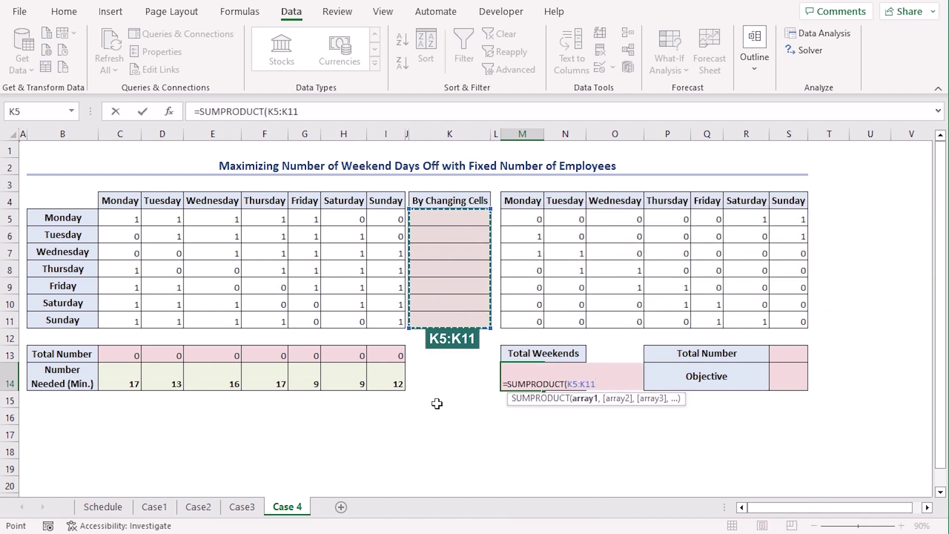
{"action": "key", "text": "F4"}
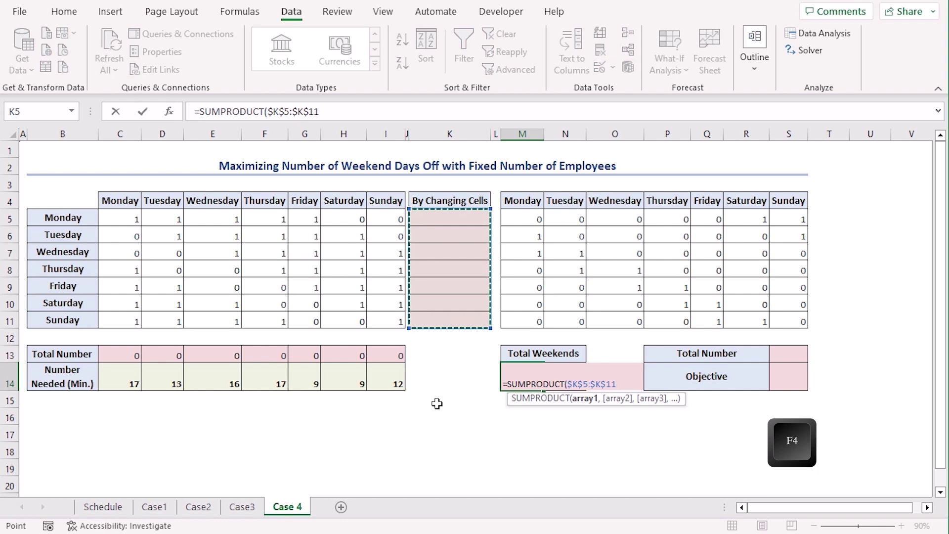
{"action": "type", "text": ","}
{"action": "left_click_drag", "start_coordinate": [747, 219], "coordinate": [751, 318]}
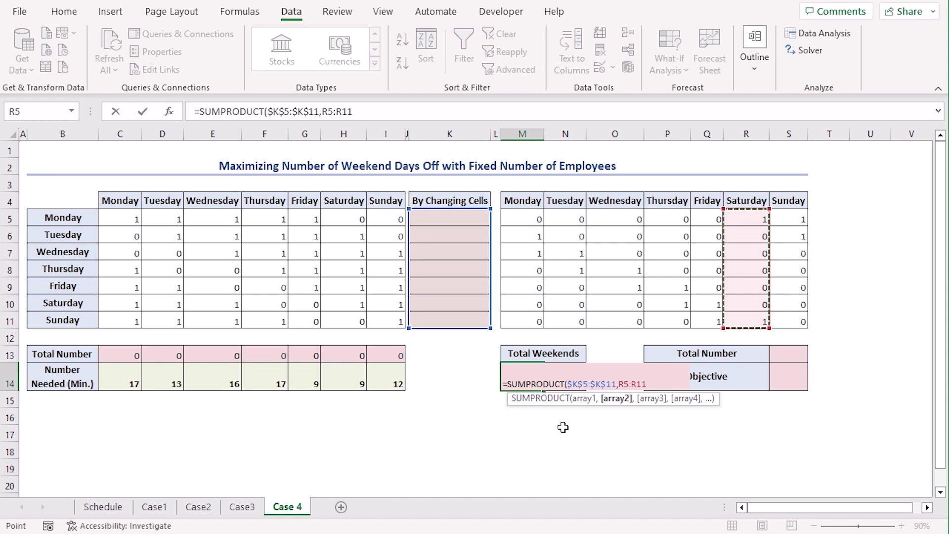
{"action": "key", "text": "Return"}
{"action": "left_click", "coordinate": [539, 381]}
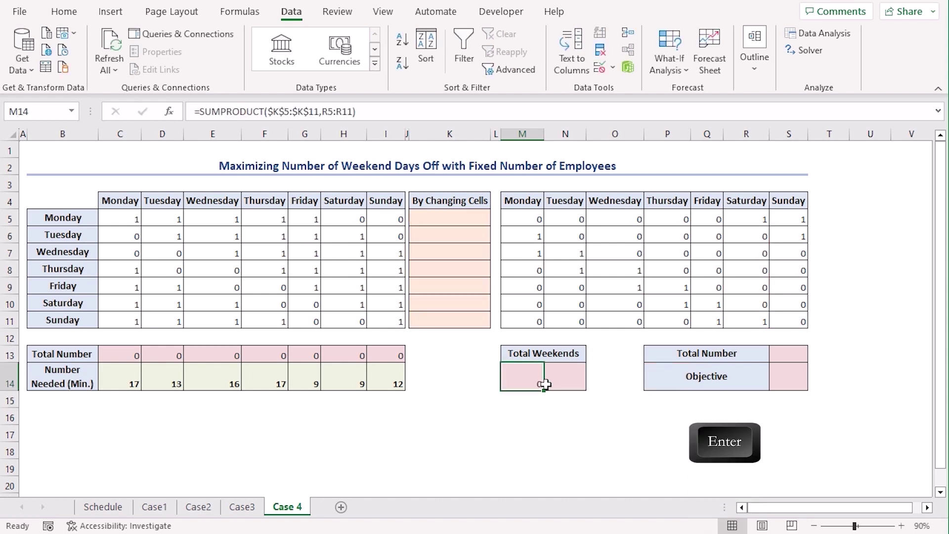
{"action": "left_click_drag", "start_coordinate": [543, 391], "coordinate": [584, 388]}
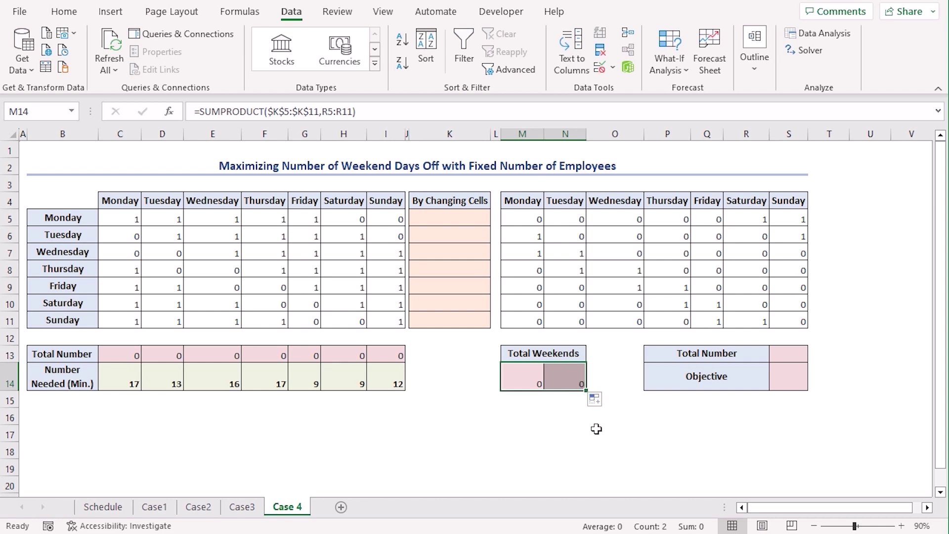
{"action": "left_click", "coordinate": [596, 429]}
- Enter =SUM(K5:K11) in S13 as the Total Number
{"action": "left_click", "coordinate": [793, 355]}
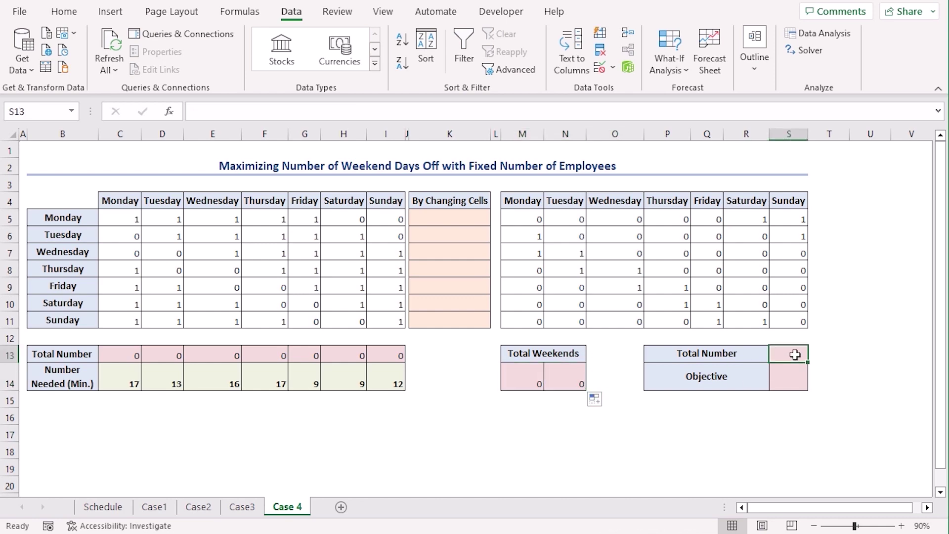
{"action": "type", "text": "=s"}
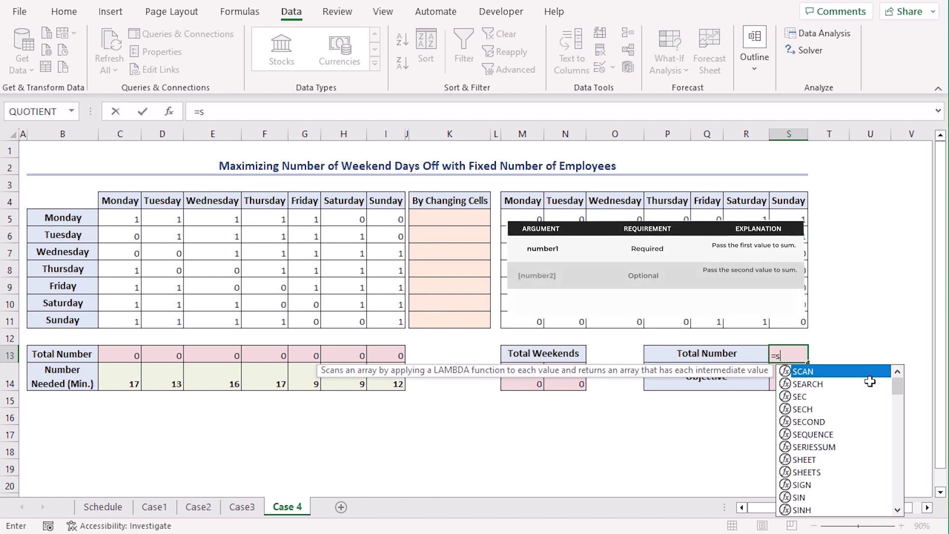
{"action": "type", "text": "um"}
{"action": "key", "text": "Tab"}
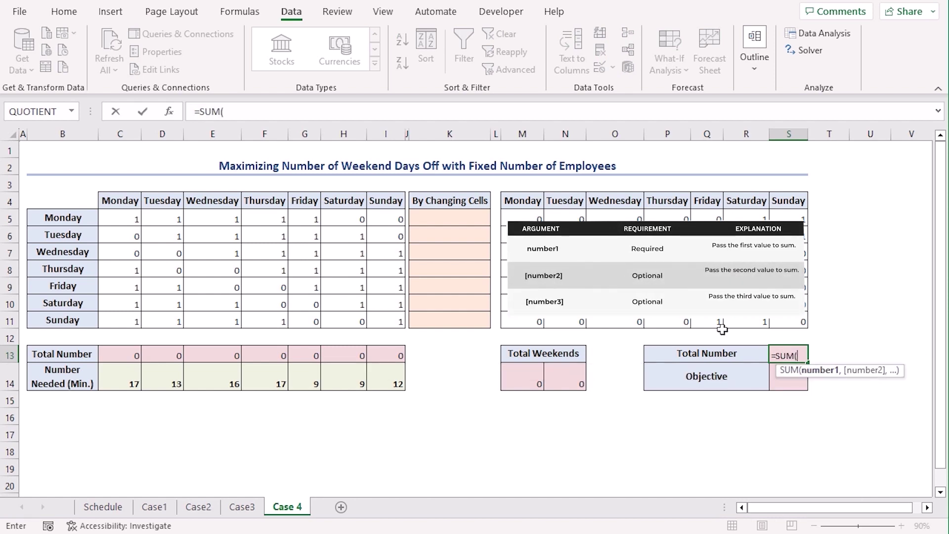
{"action": "left_click_drag", "start_coordinate": [435, 218], "coordinate": [445, 315]}
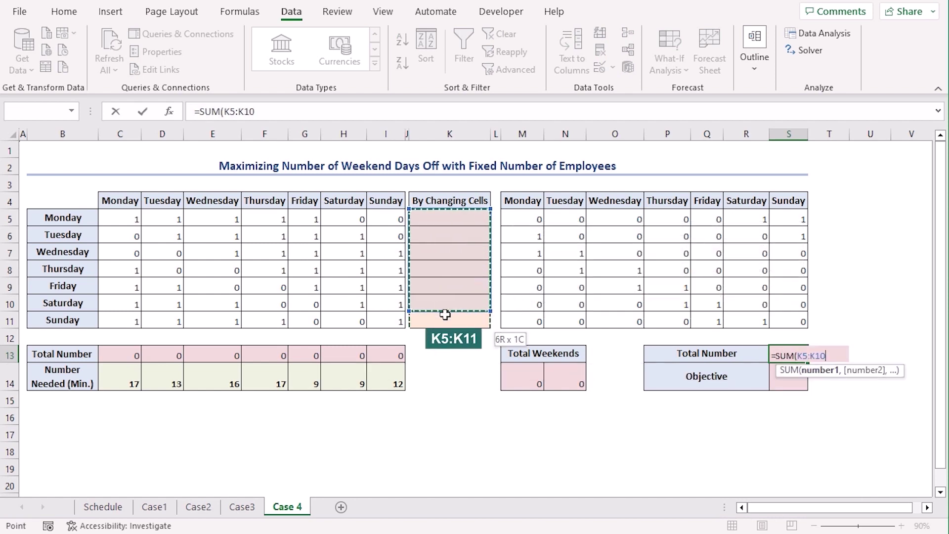
{"action": "key", "text": "Return"}
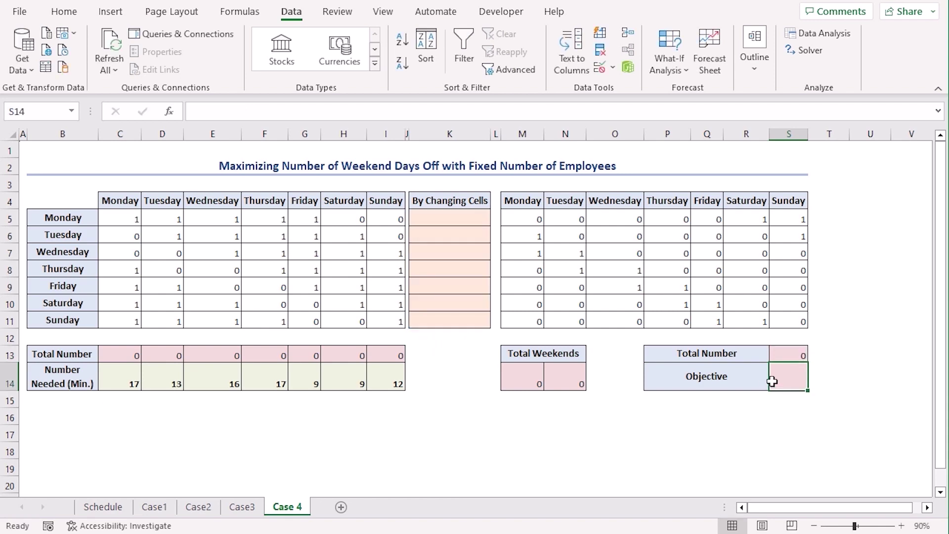
- Enter =SUM(M14:N14) in S14 as the Objective
{"action": "type", "text": "="}
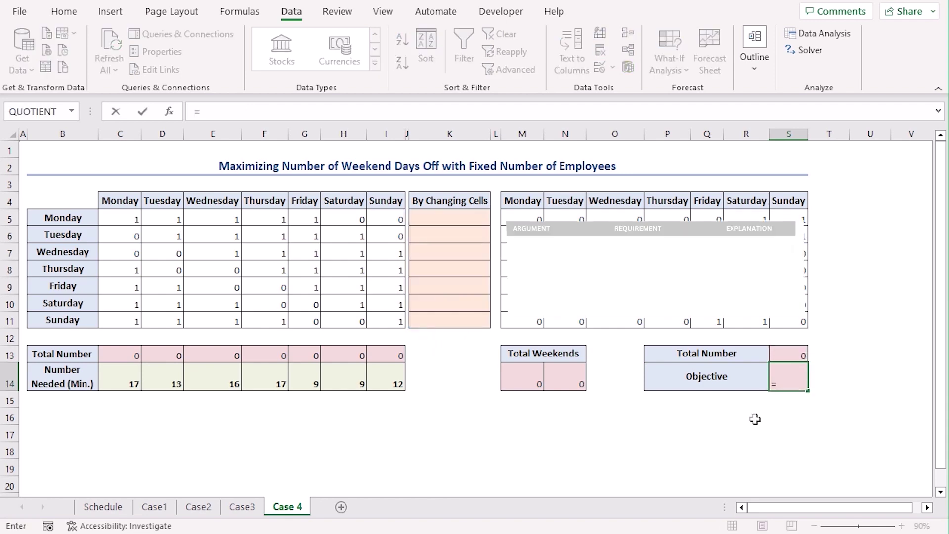
{"action": "type", "text": "sum"}
{"action": "key", "text": "Tab"}
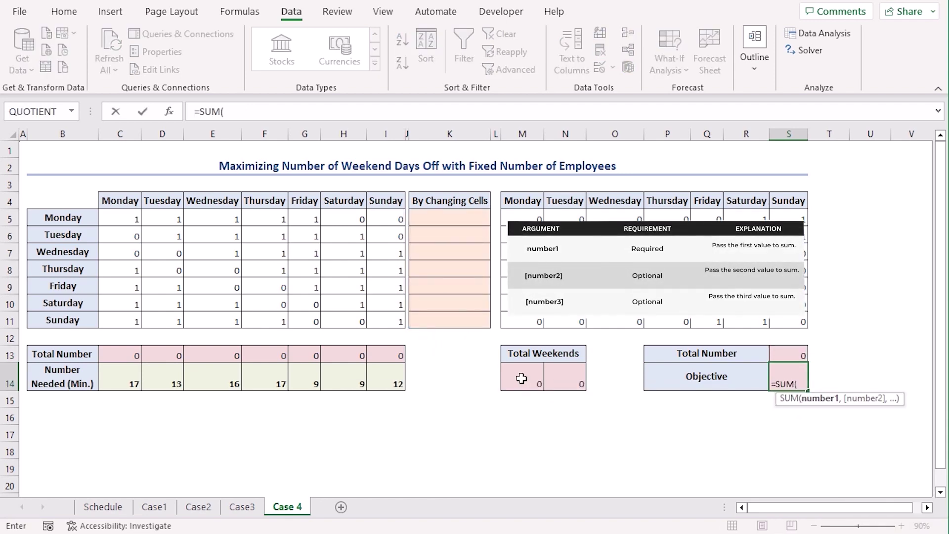
{"action": "left_click_drag", "start_coordinate": [519, 378], "coordinate": [565, 375]}
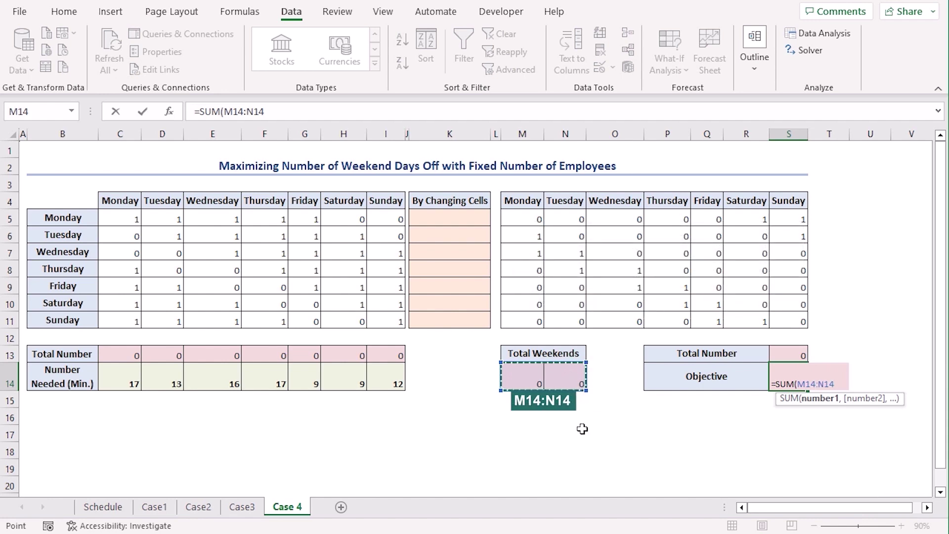
{"action": "key", "text": "Return"}
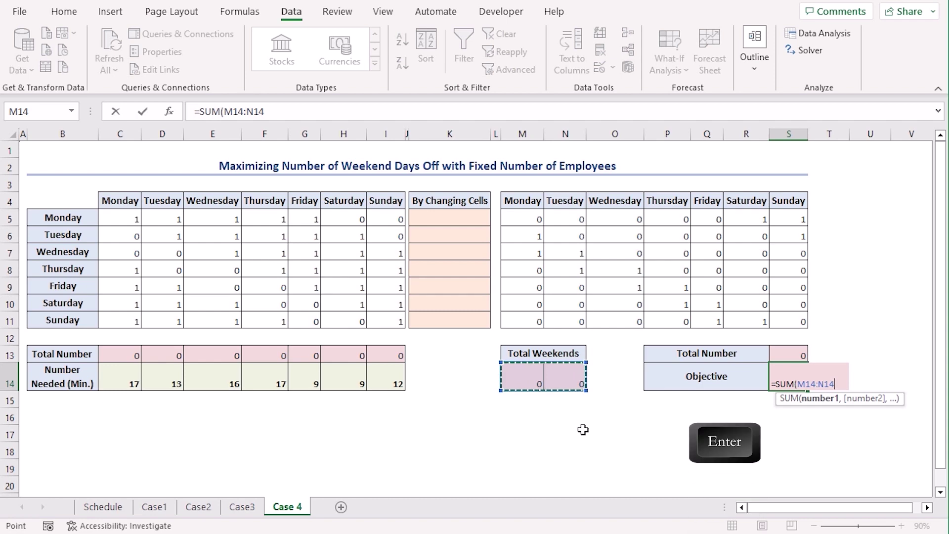
{"action": "left_click", "coordinate": [519, 433]}
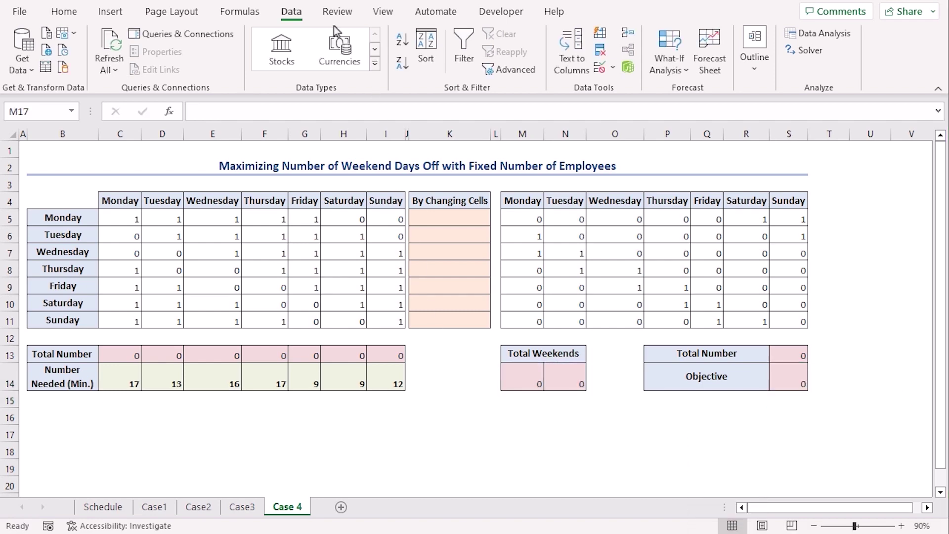
- In Solver, set $S$14 to Max with variable cells $K$5:$K$11, and begin a K5:K11 constraint
{"action": "left_click", "coordinate": [813, 51]}
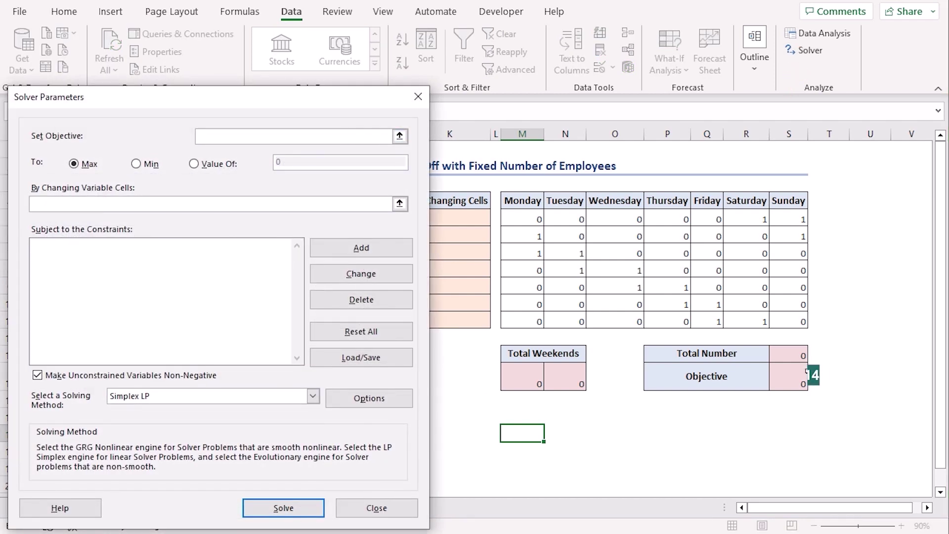
{"action": "left_click", "coordinate": [800, 375]}
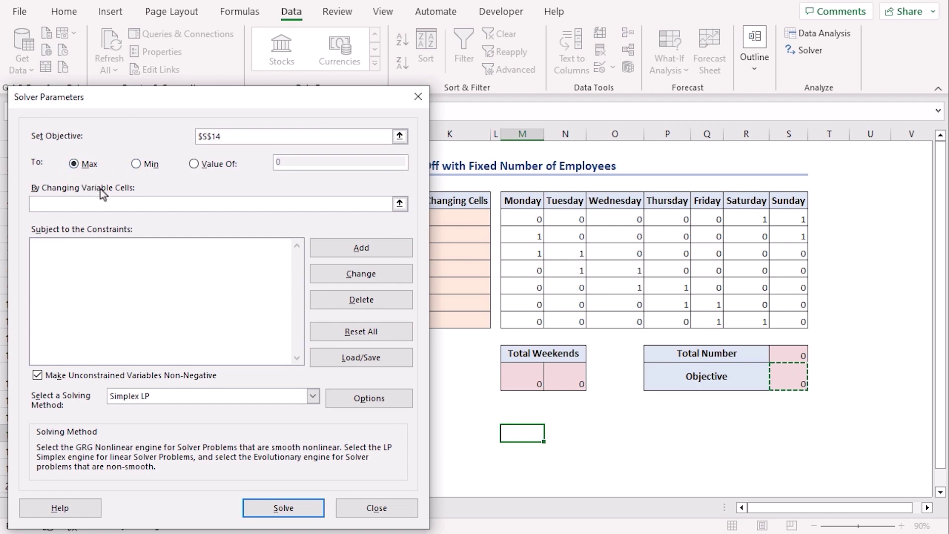
{"action": "left_click", "coordinate": [102, 202]}
{"action": "left_click_drag", "start_coordinate": [448, 213], "coordinate": [460, 318]}
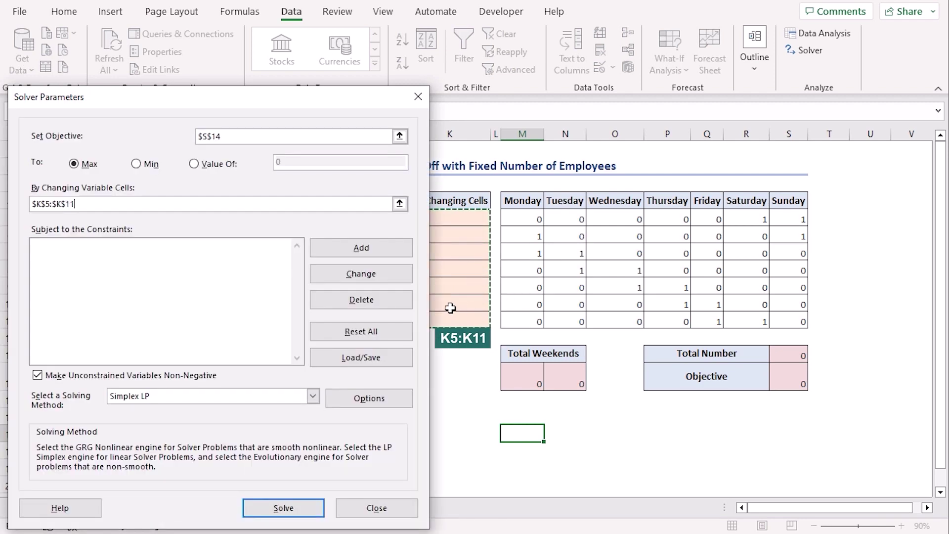
{"action": "left_click", "coordinate": [341, 245]}
{"action": "left_click_drag", "start_coordinate": [449, 217], "coordinate": [448, 319]}
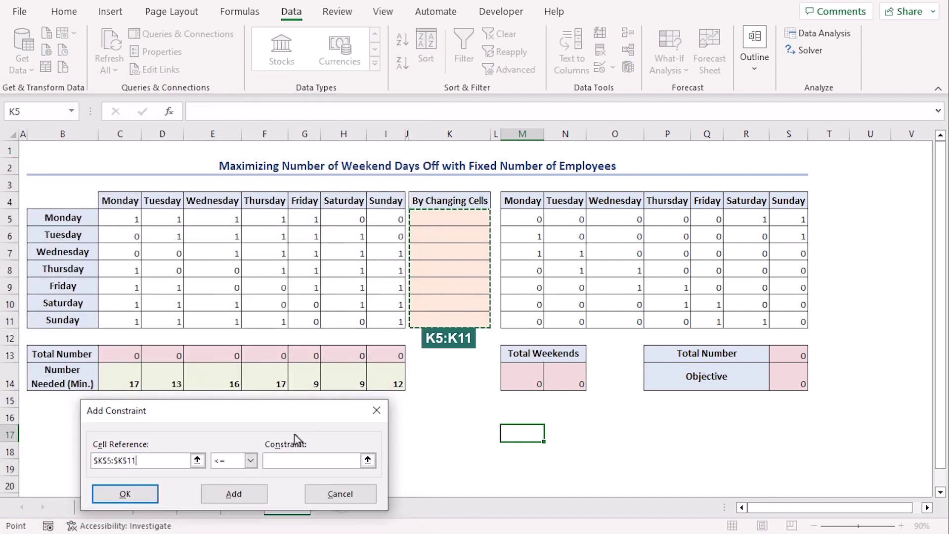
- Require the changing cells K5:K11 to be integers
{"action": "left_click", "coordinate": [252, 461]}
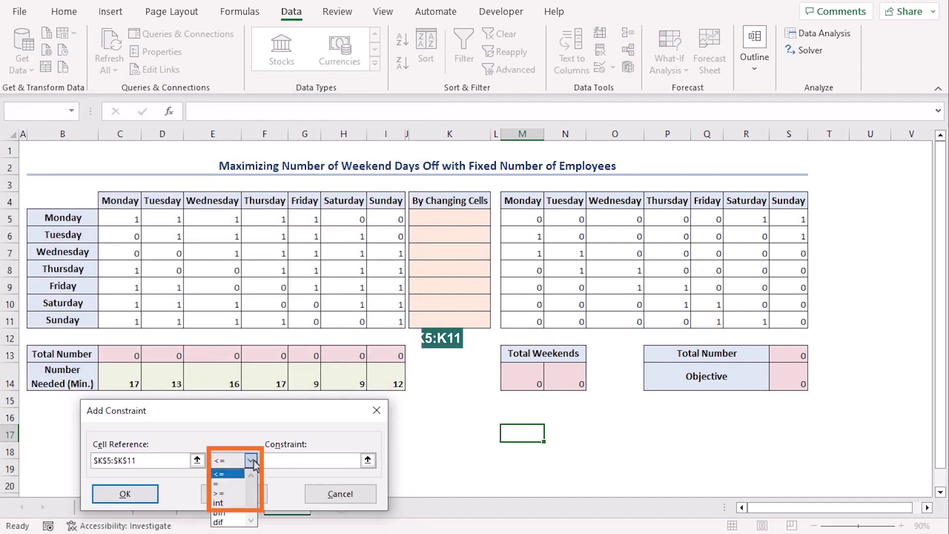
{"action": "left_click", "coordinate": [229, 502]}
{"action": "left_click", "coordinate": [236, 494]}
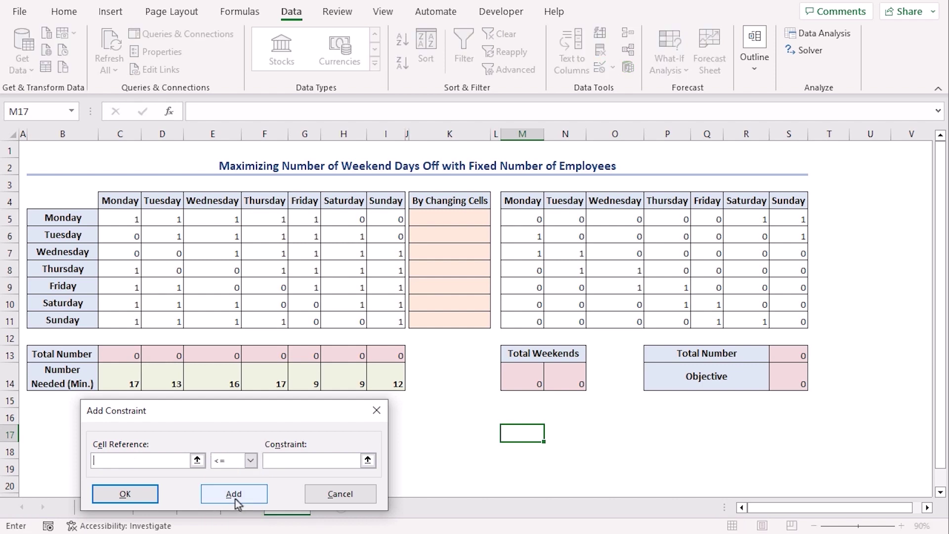
- Add the constraint C13:I13 >= C14:I14 so daily totals meet the minimums
{"action": "left_click_drag", "start_coordinate": [111, 356], "coordinate": [383, 358]}
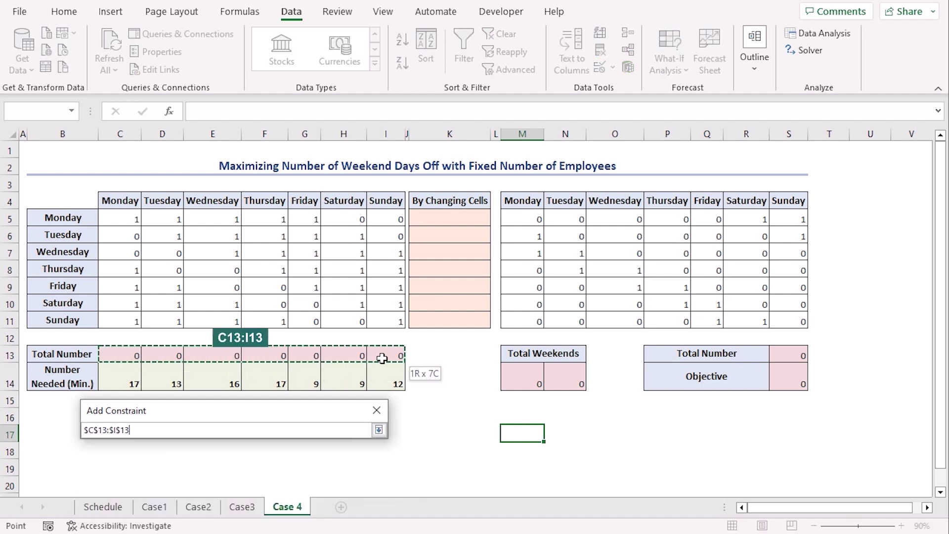
{"action": "left_click", "coordinate": [252, 460]}
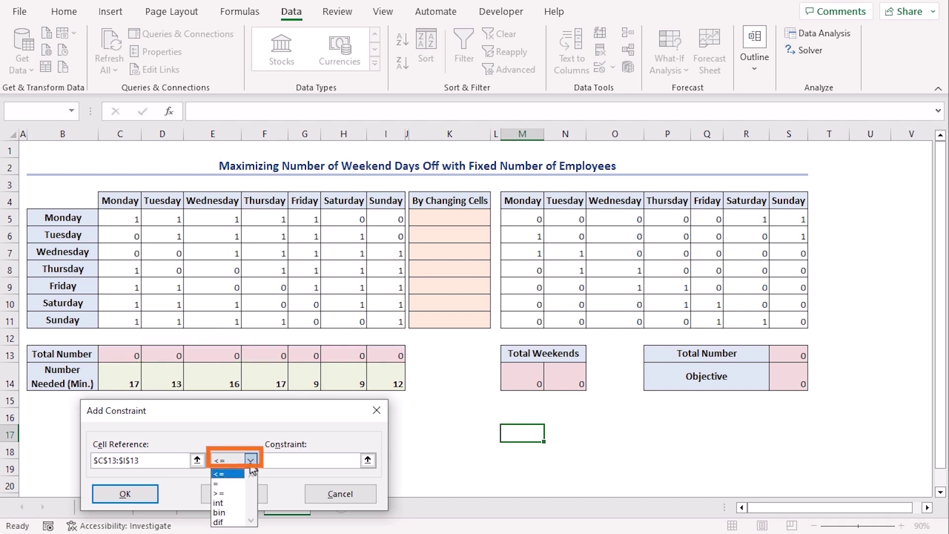
{"action": "left_click", "coordinate": [241, 493]}
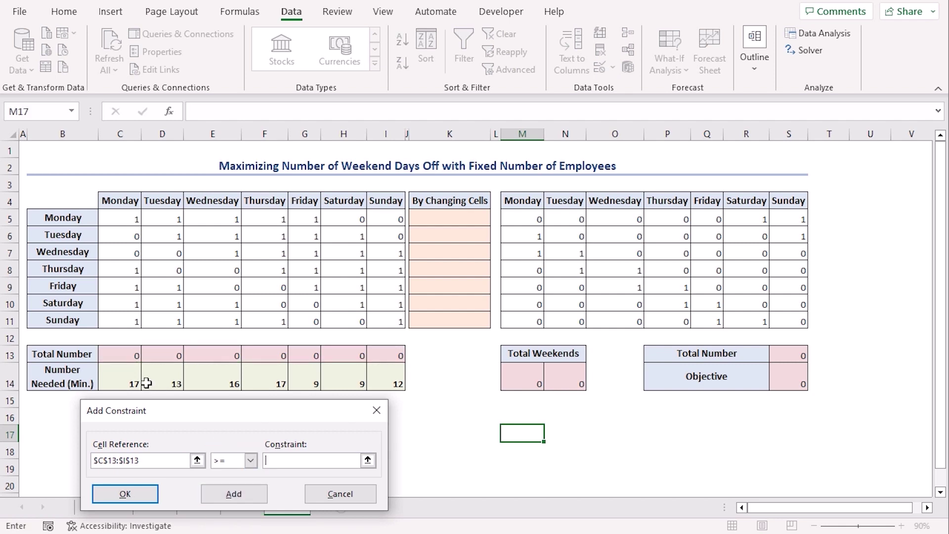
{"action": "left_click_drag", "start_coordinate": [127, 381], "coordinate": [388, 388]}
{"action": "left_click", "coordinate": [262, 497]}
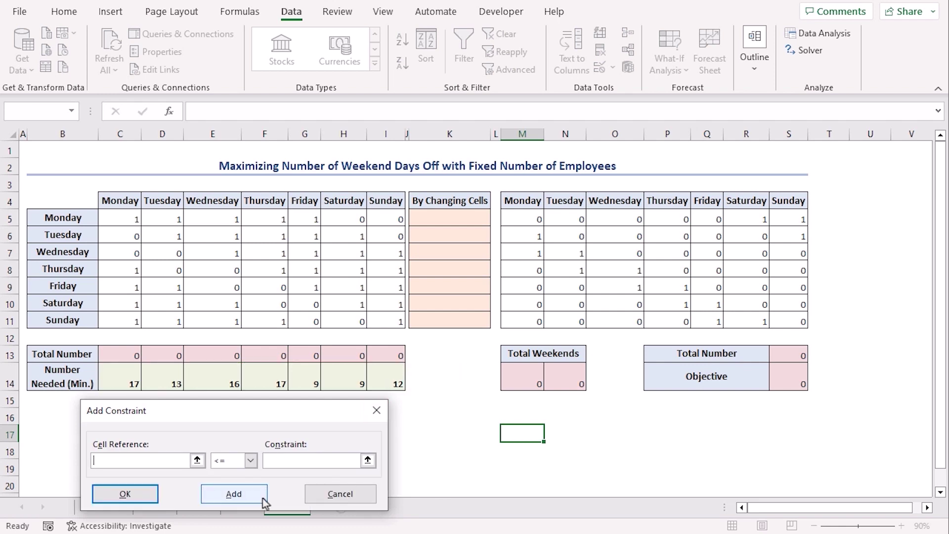
- Add the constraint S13 = 22 to fix the employee count
{"action": "left_click", "coordinate": [794, 352]}
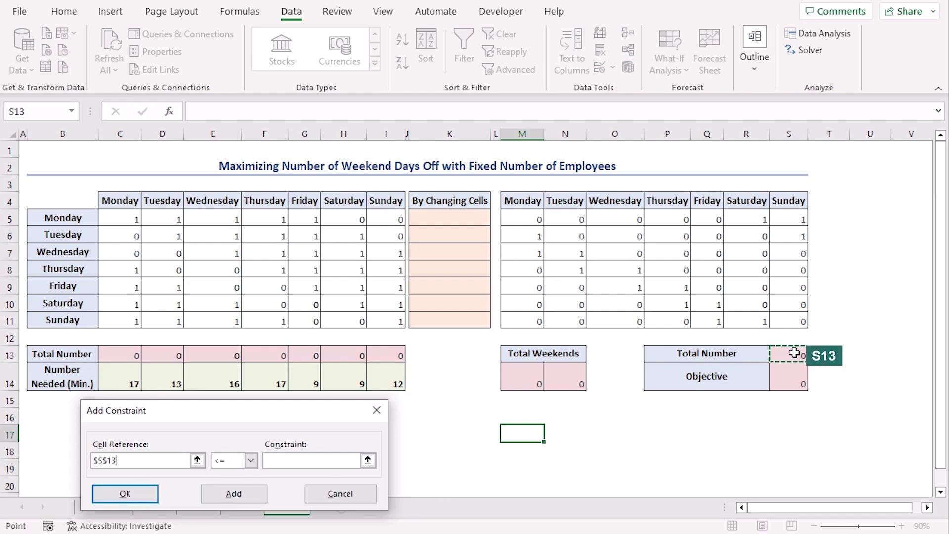
{"action": "left_click", "coordinate": [251, 461]}
{"action": "left_click", "coordinate": [250, 483]}
{"action": "left_click", "coordinate": [279, 460]}
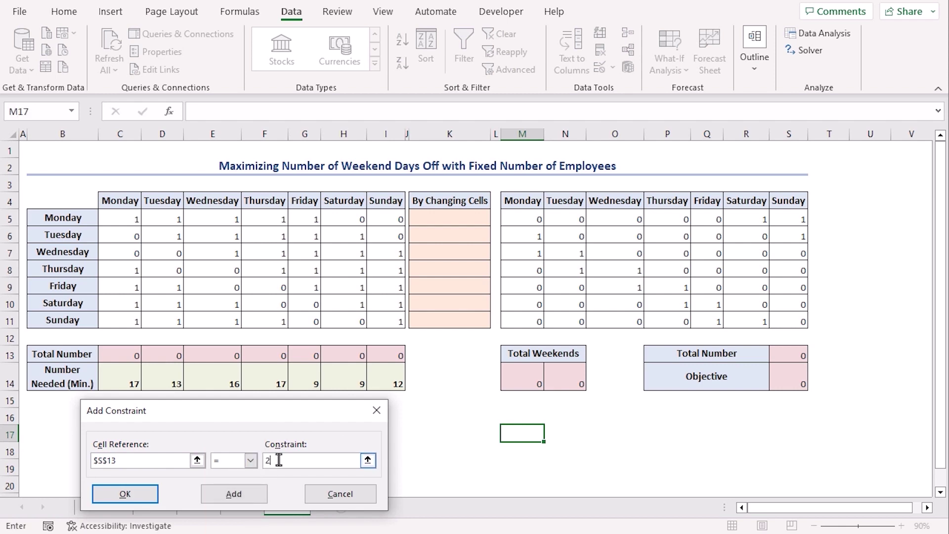
{"action": "left_click", "coordinate": [152, 494]}
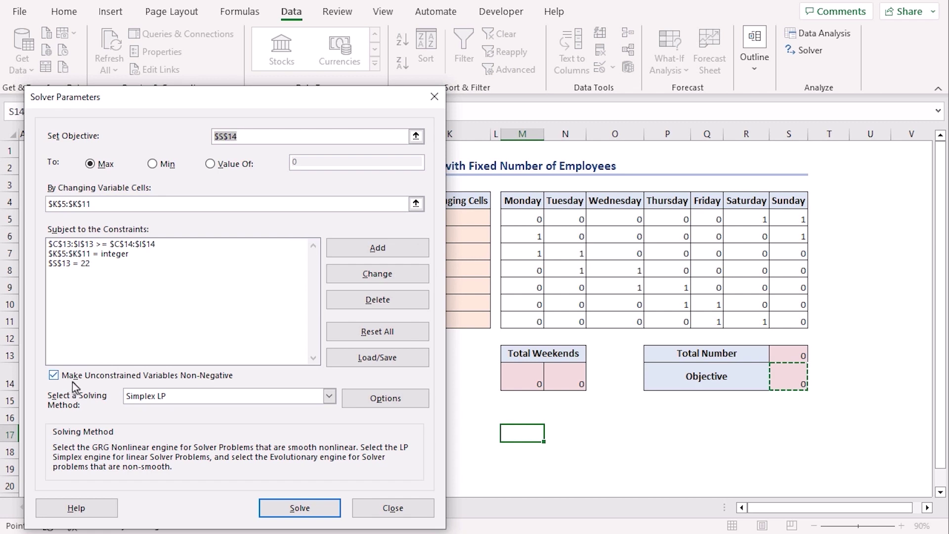
- Solve the Case 4 model using the Simplex LP method
{"action": "left_click", "coordinate": [194, 397]}
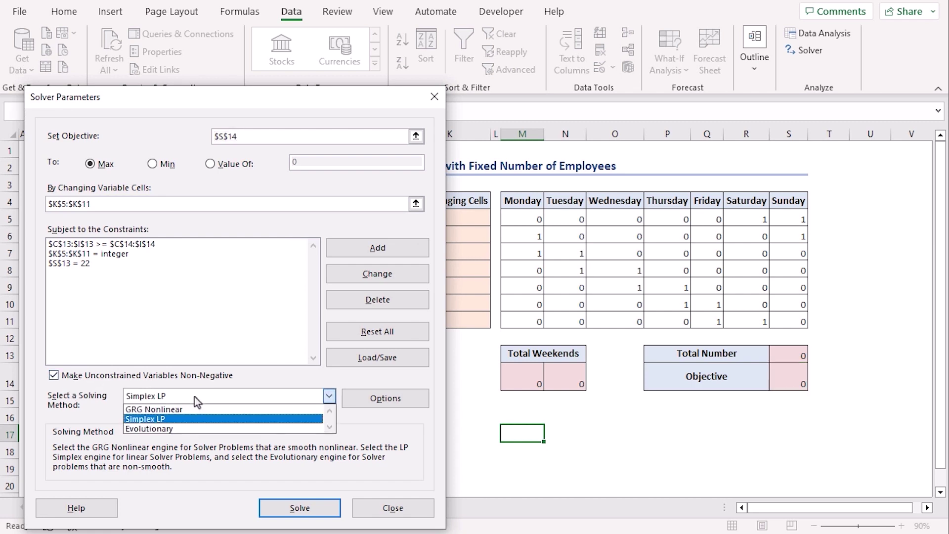
{"action": "left_click", "coordinate": [194, 396]}
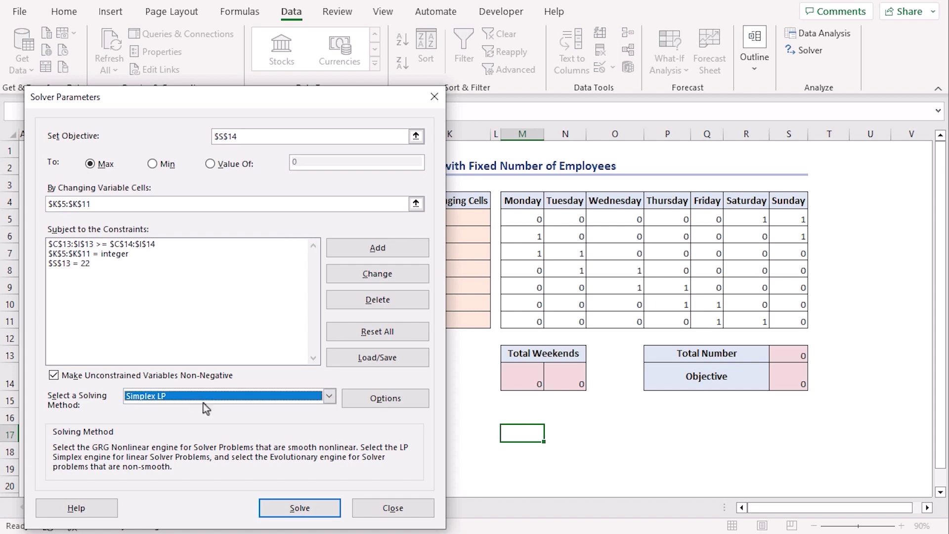
{"action": "left_click", "coordinate": [317, 506]}
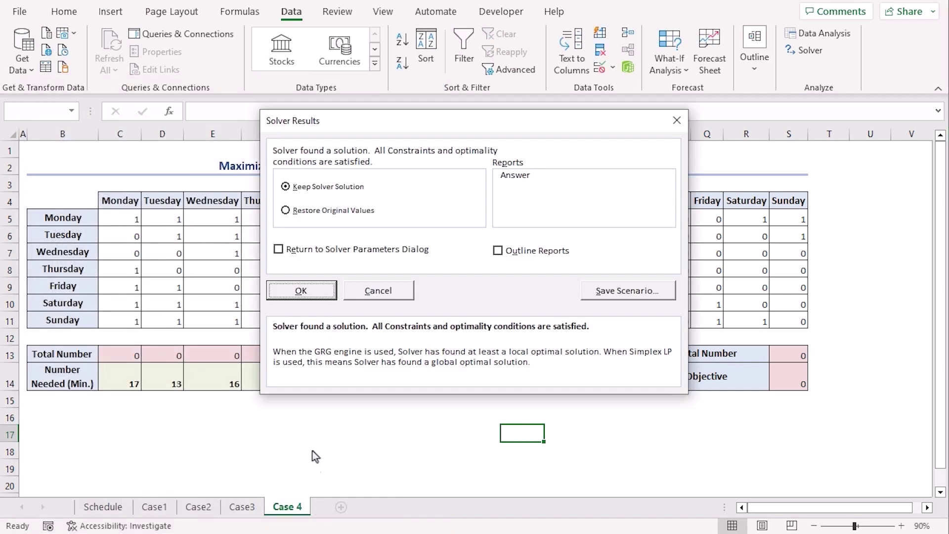
- Keep Solver's solution: staffing 10, 0, 3, 1, 5, 0, 3 giving 23 weekend days off
{"action": "left_click", "coordinate": [306, 291]}
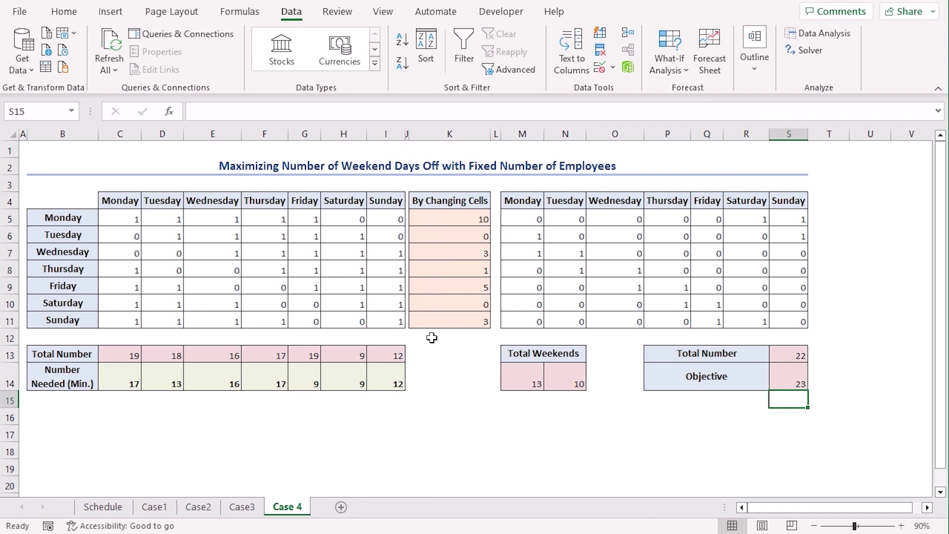